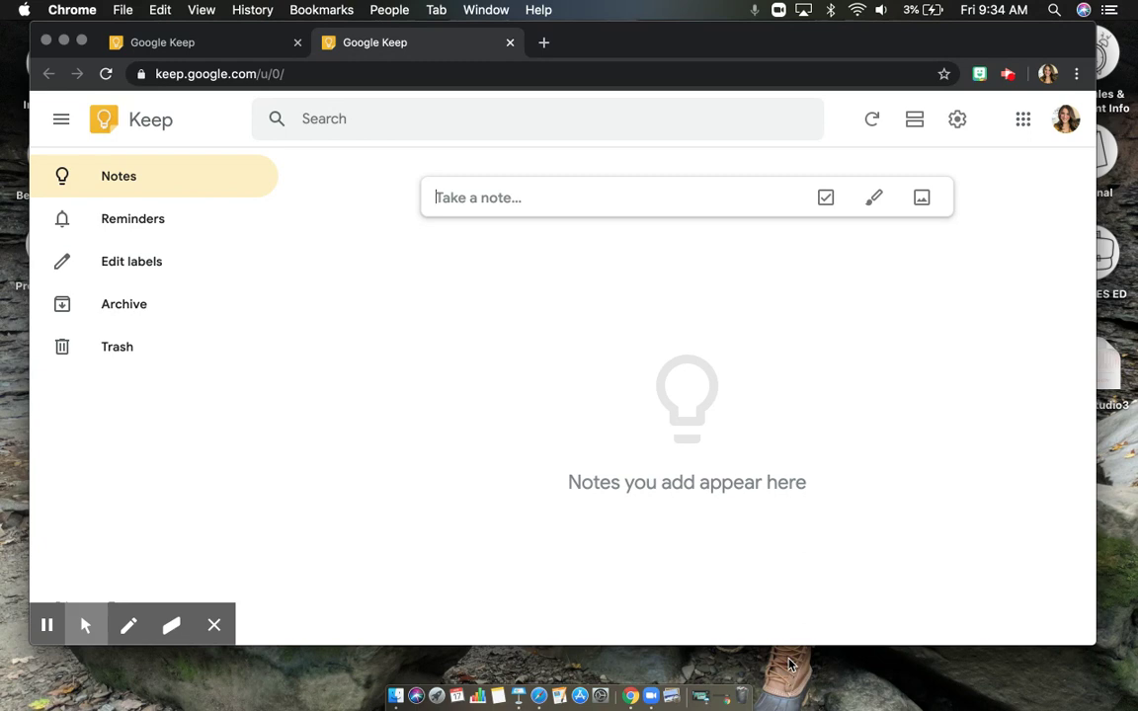
Step: Start a new Keep checklist note titled 'To Do'
click(826, 198)
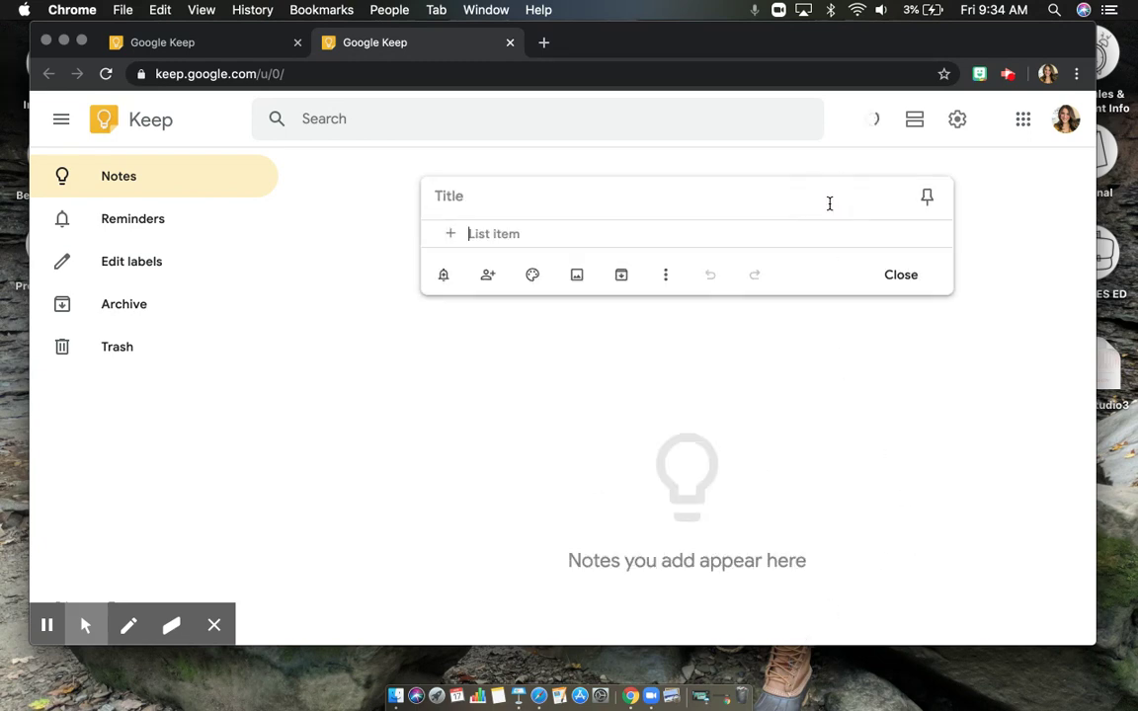
click(641, 207)
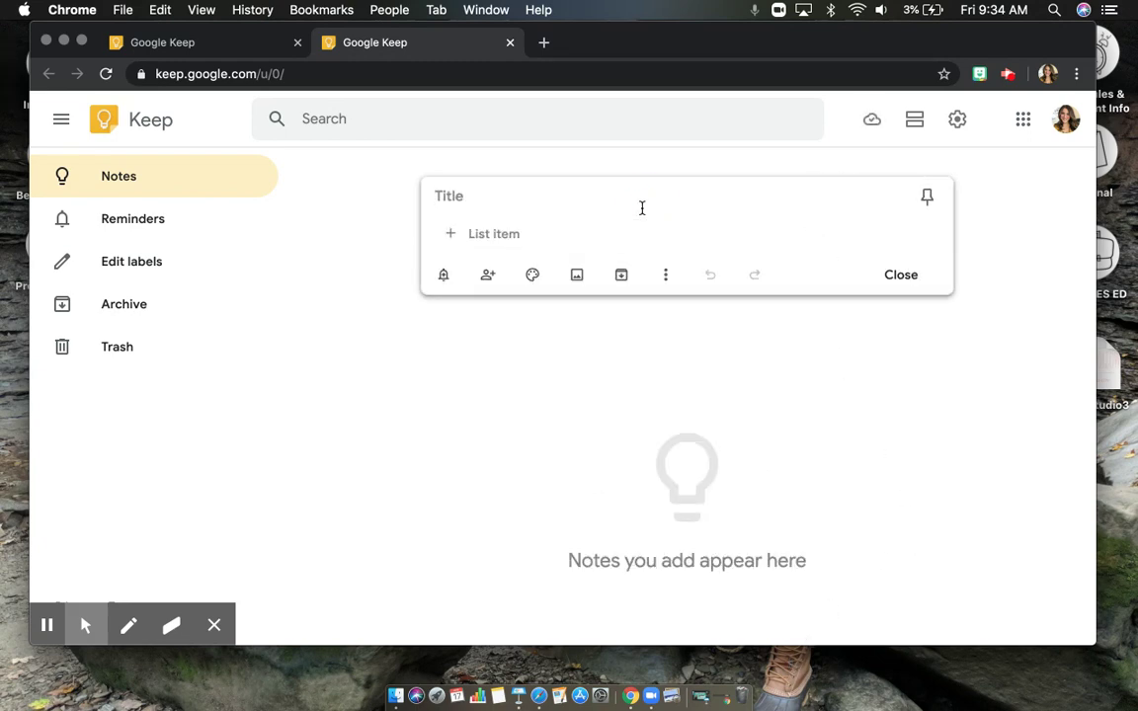
text(T)
text(o o)
key(BackSpace)
text(Do)
Step: Add the list items 'ujg' and 'nirggng' and close the note
click(609, 223)
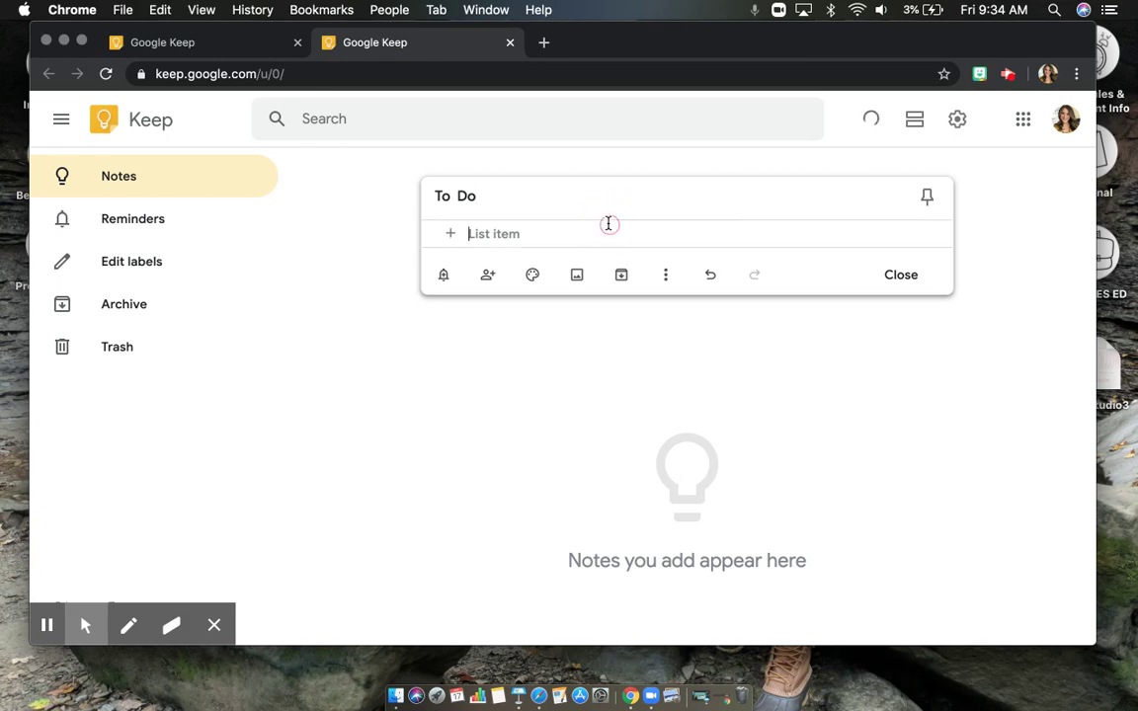
text(ujg)
click(564, 260)
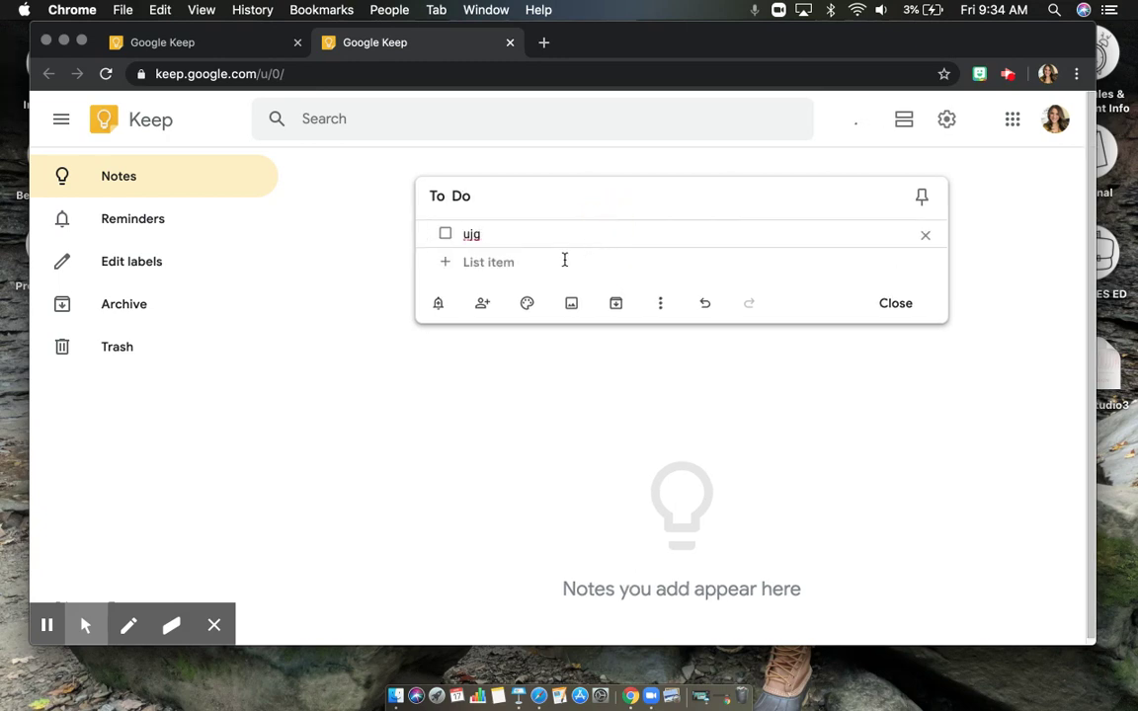
text(nirggng)
click(490, 459)
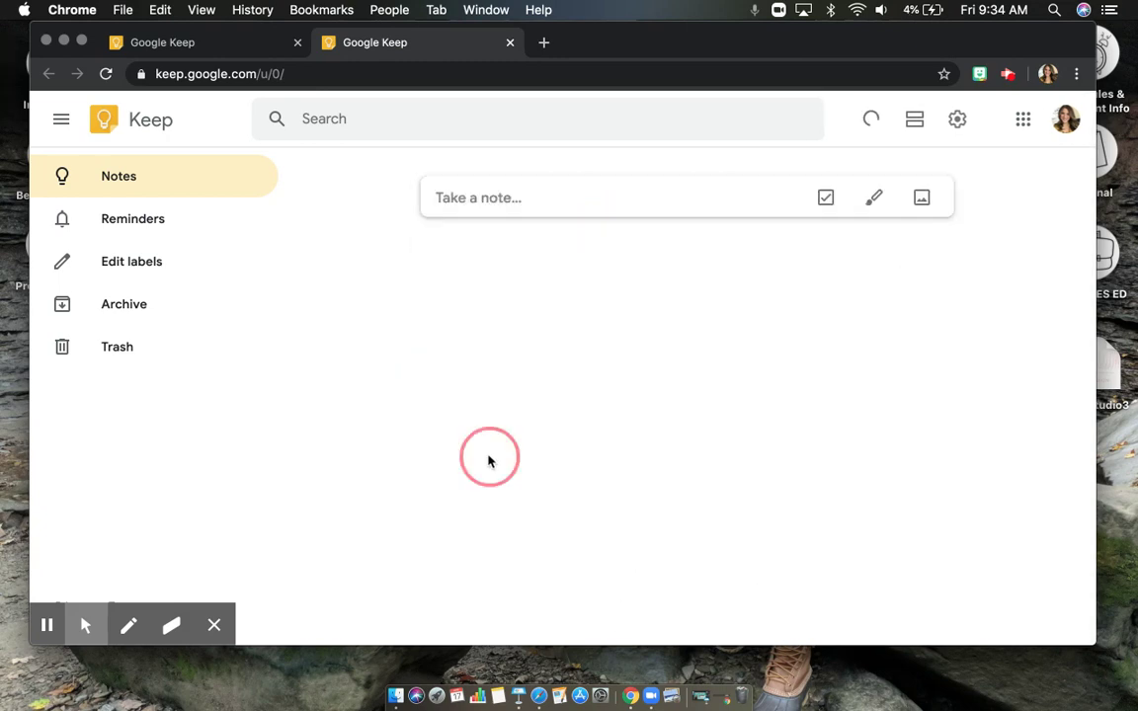
mouse_move(459, 314)
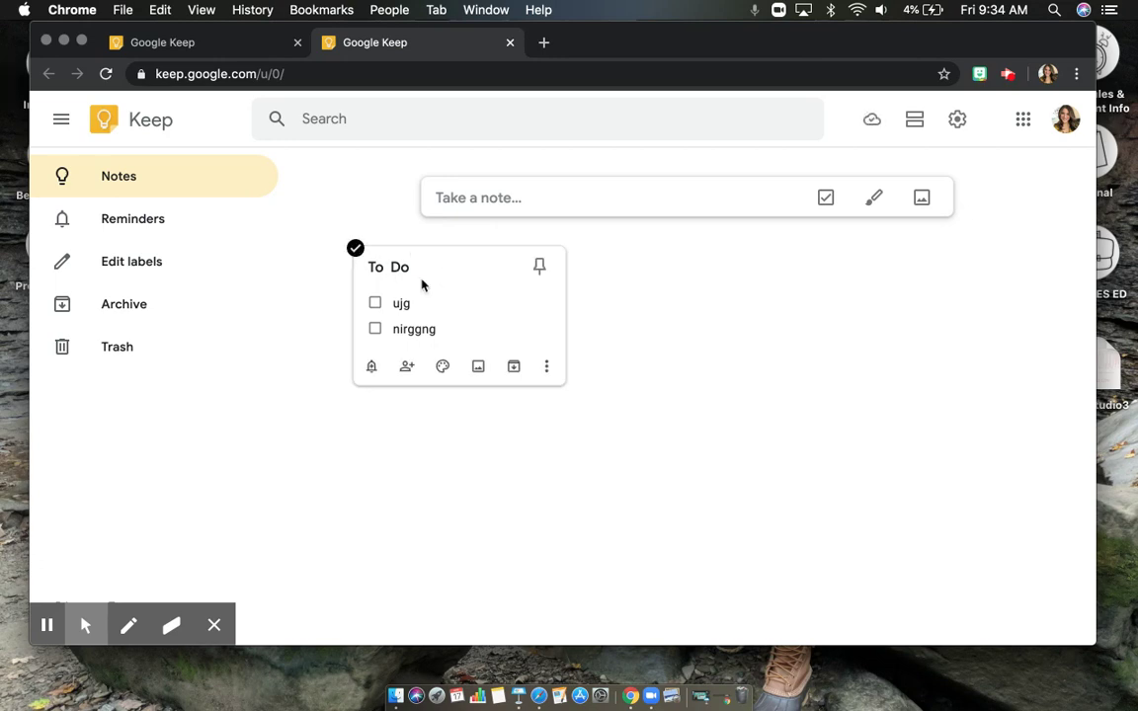
Step: Delete the To Do note, dismiss the trashed notice, and switch to the colourful-notes account
click(546, 366)
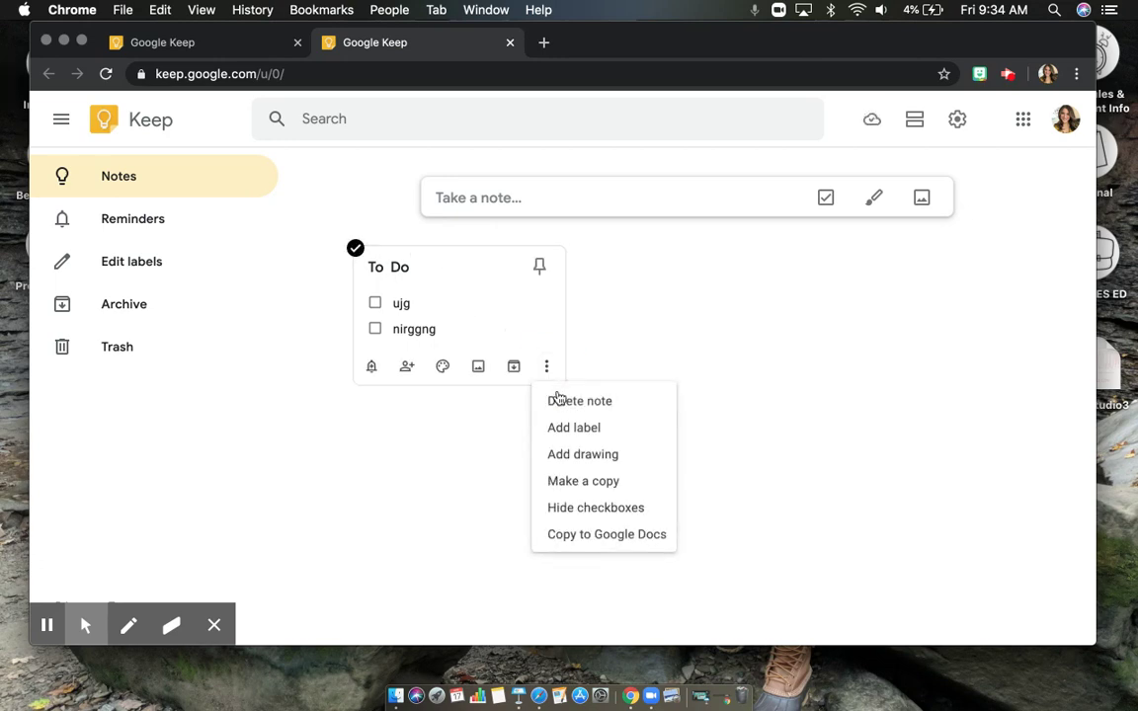
click(558, 399)
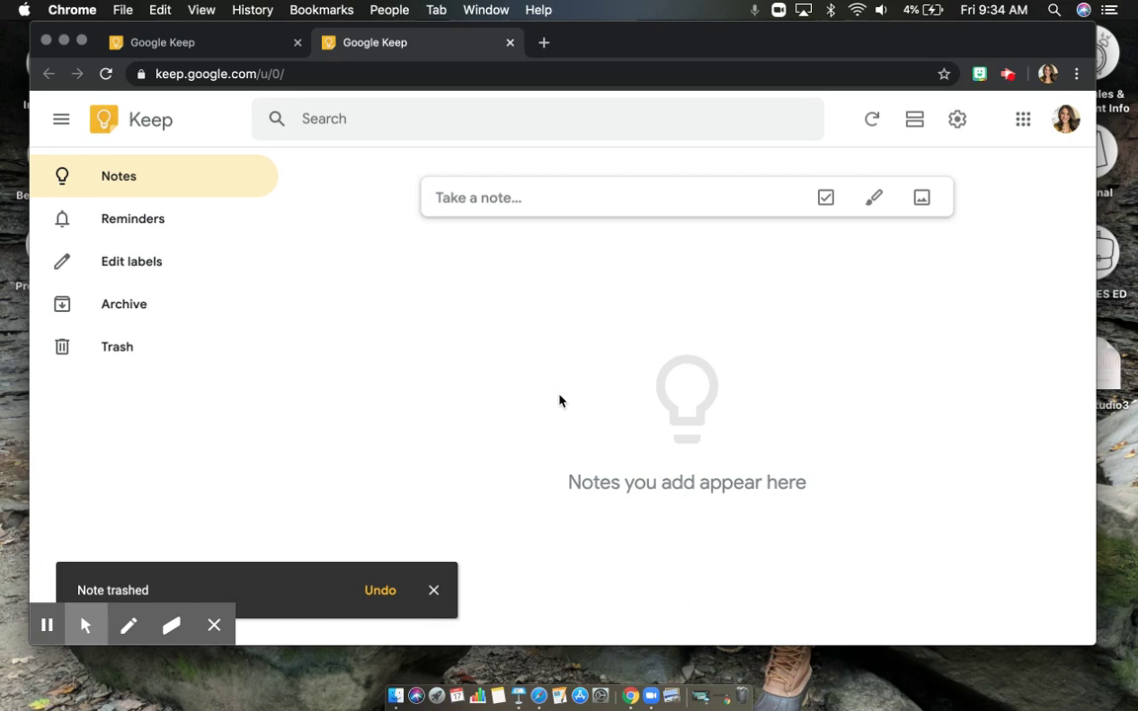
click(433, 590)
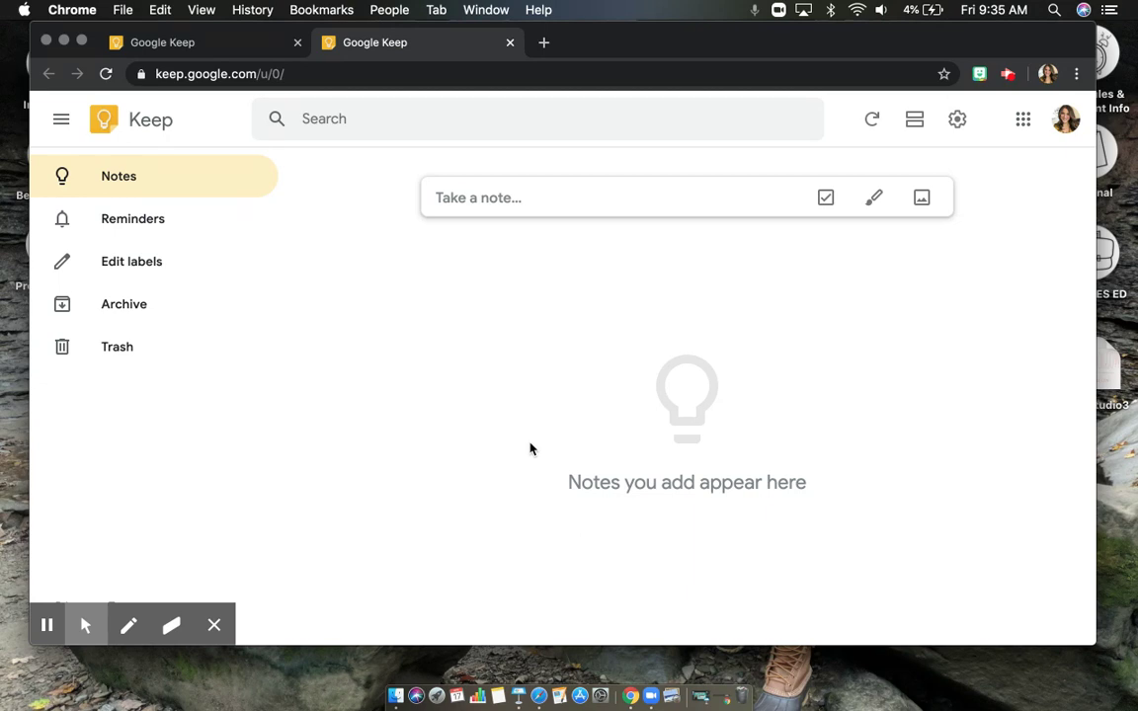
click(247, 45)
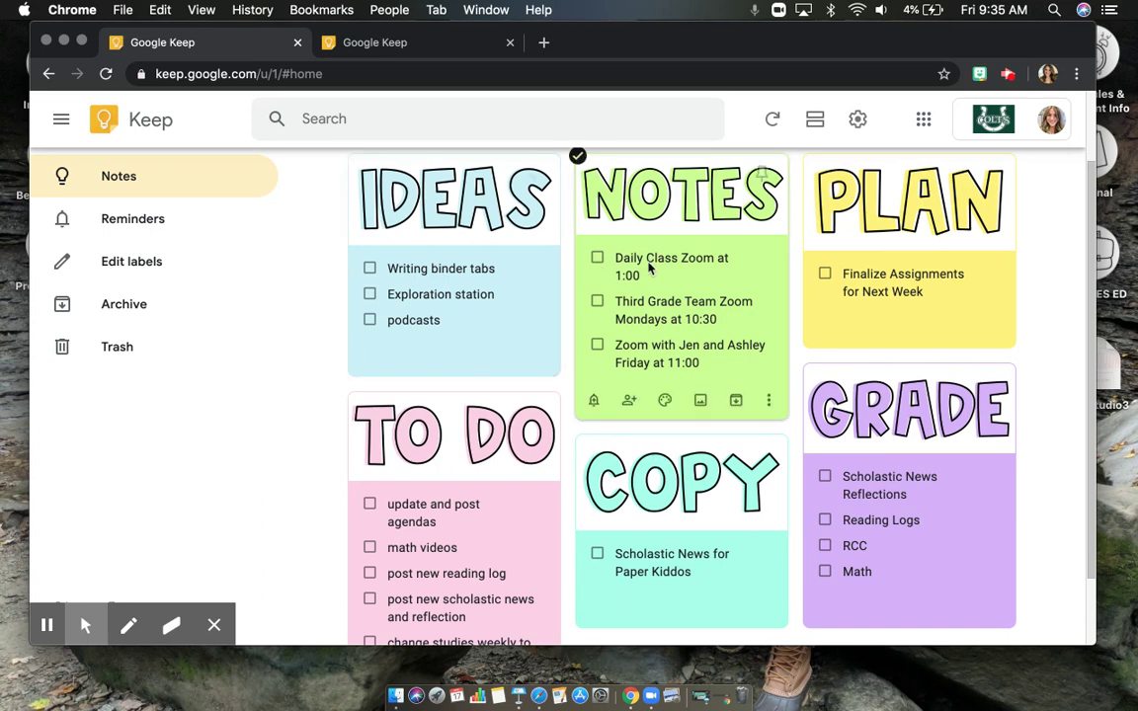
mouse_move(736, 610)
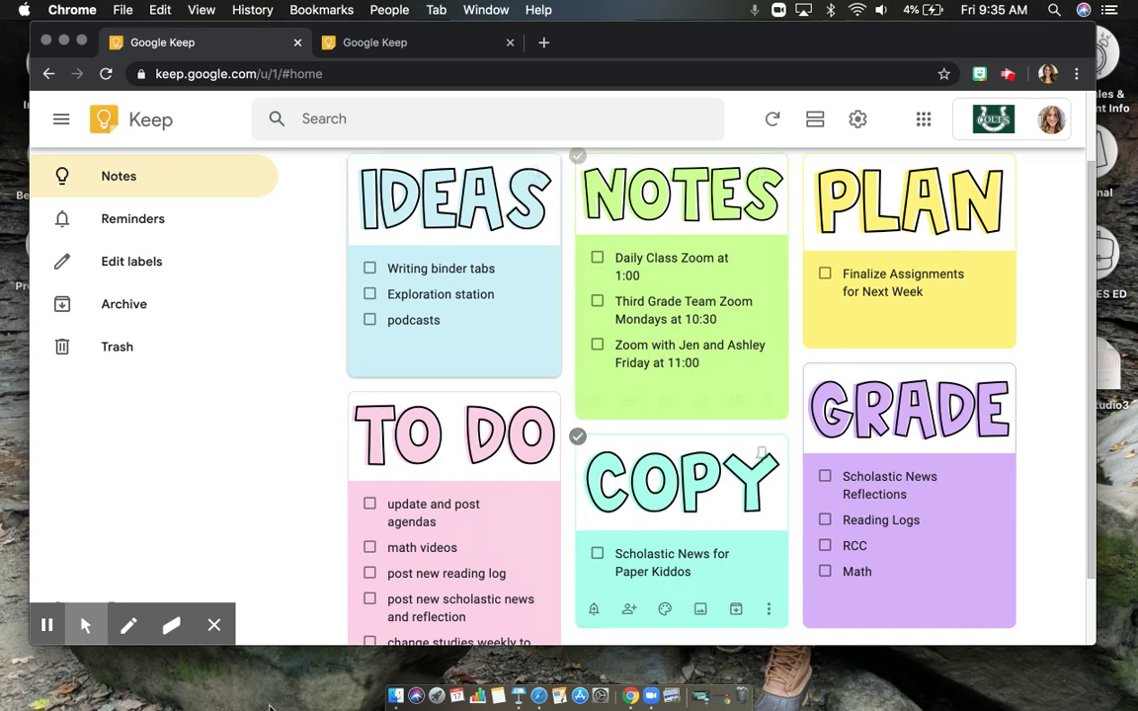
scroll(615, 589, down, 2)
scroll(615, 589, up, 4)
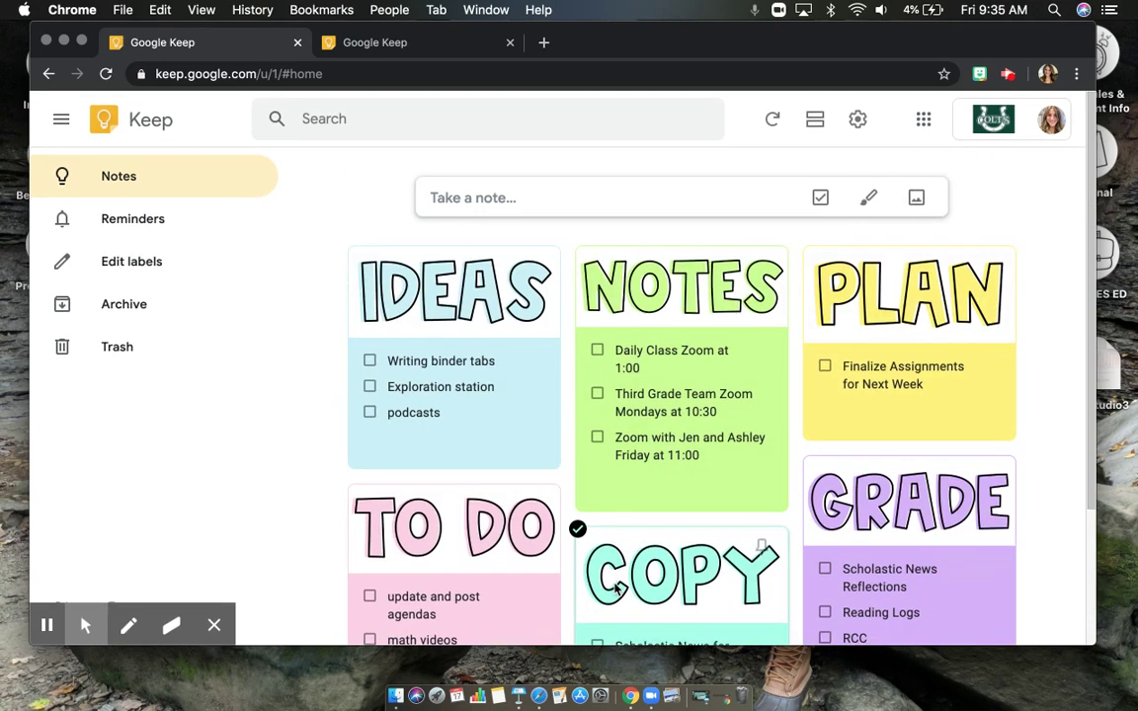
scroll(615, 589, down, 3)
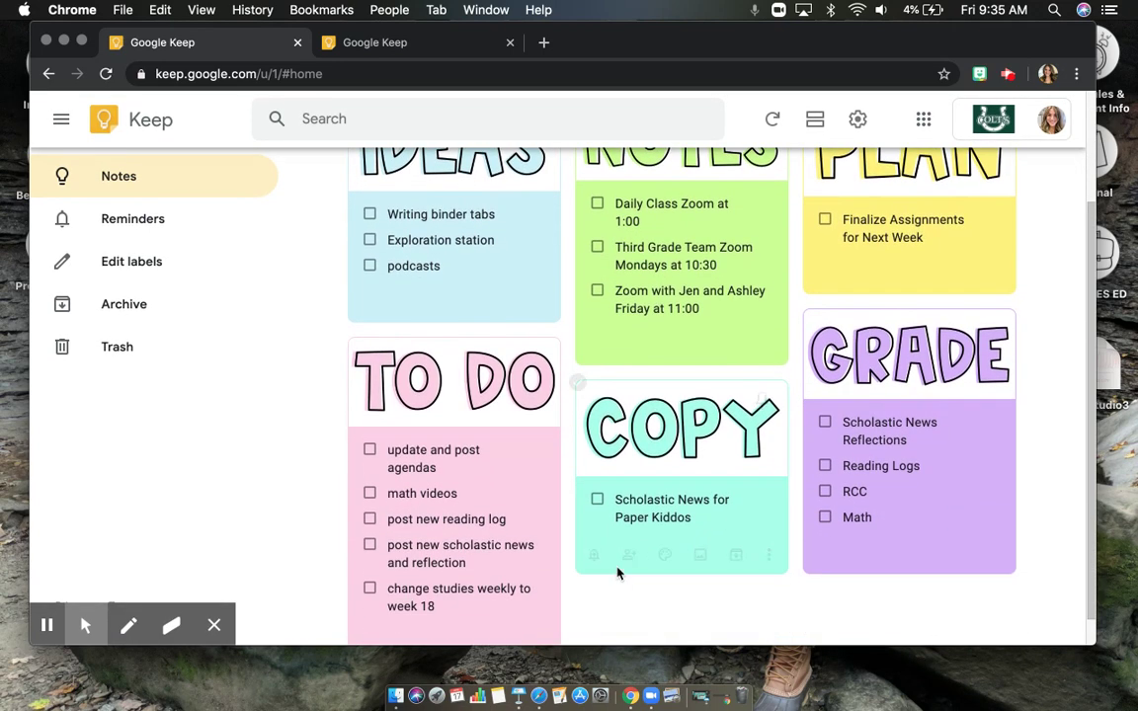
scroll(514, 471, up, 3)
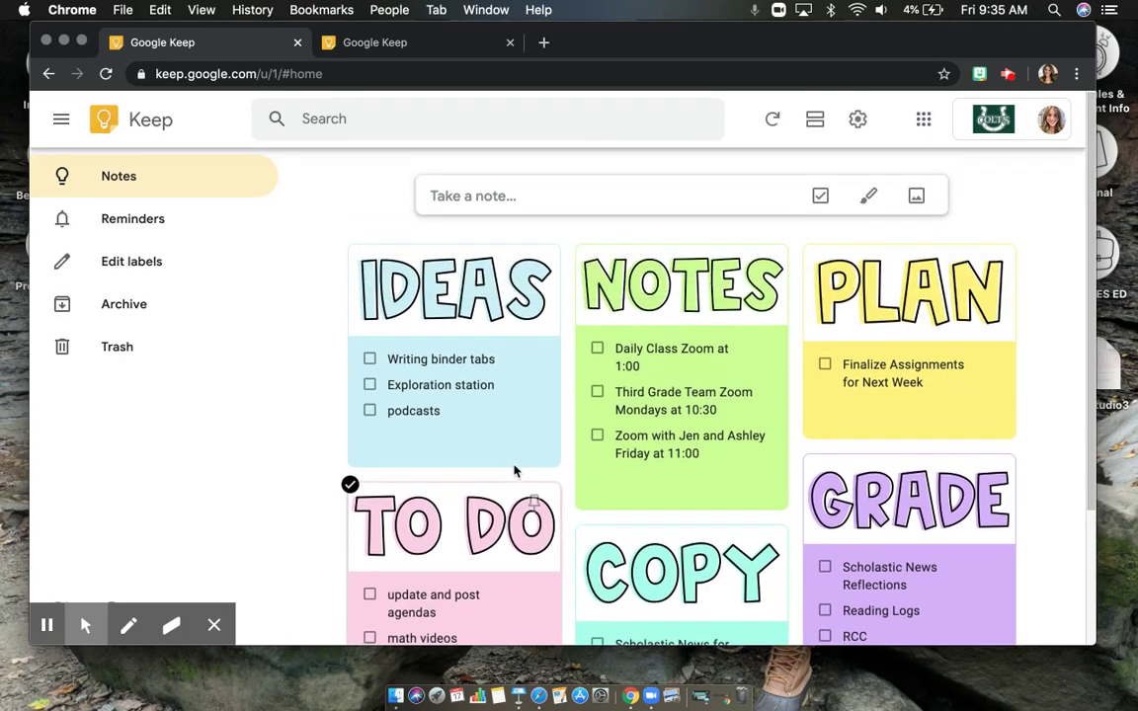
scroll(513, 471, down, 4)
scroll(508, 450, up, 4)
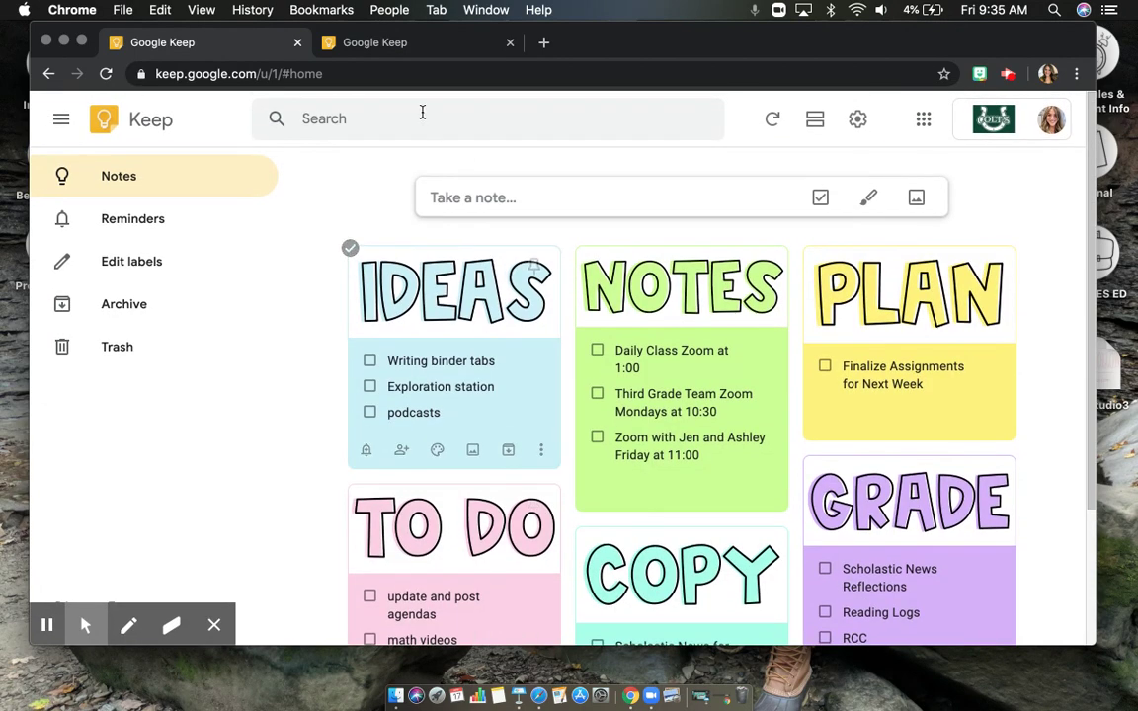
click(403, 45)
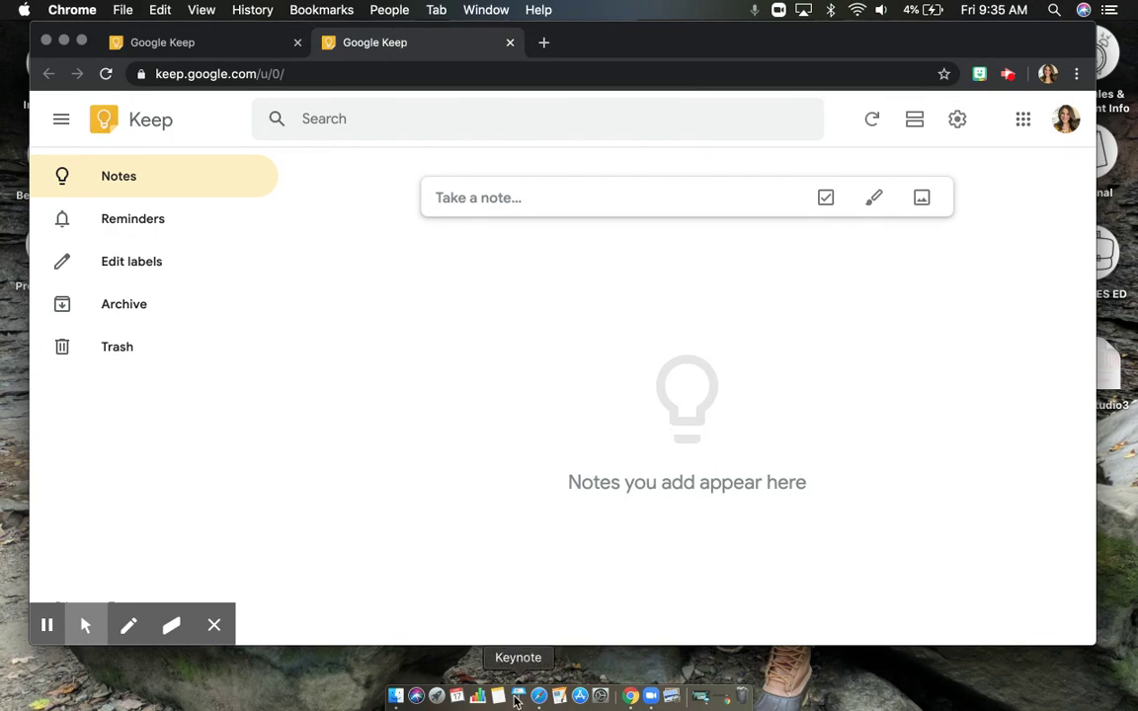
click(525, 697)
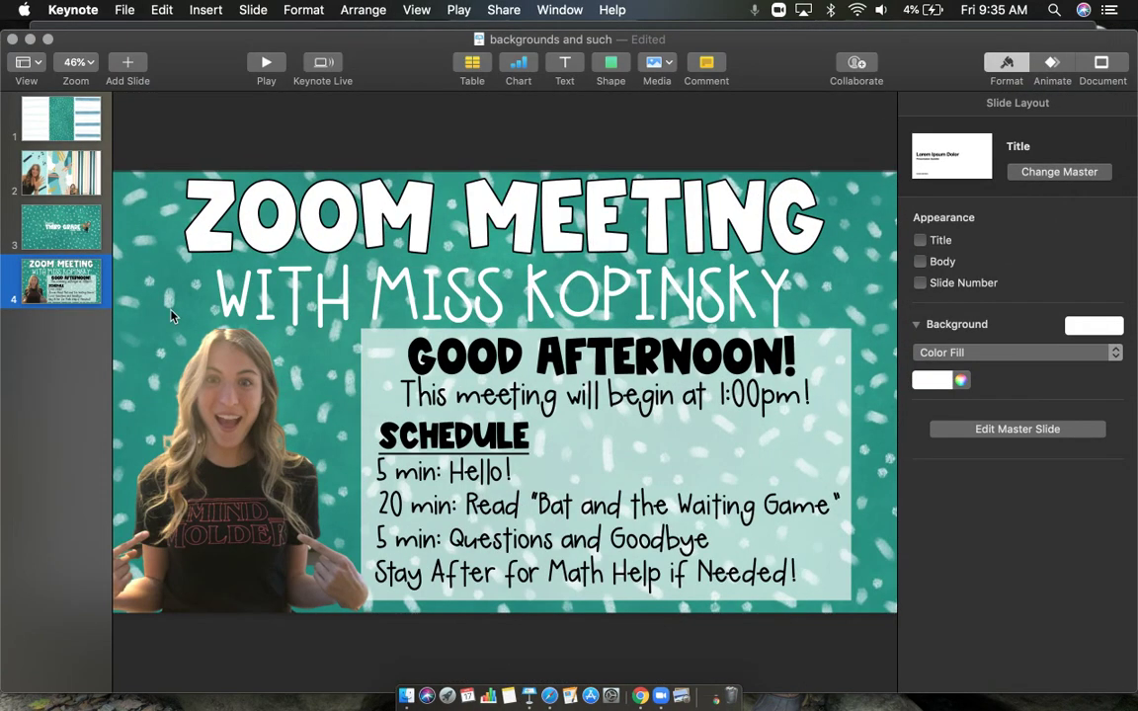
Step: Add a slide after slide 4 and delete its title, subtitle and Author and Date placeholders
right_click(57, 294)
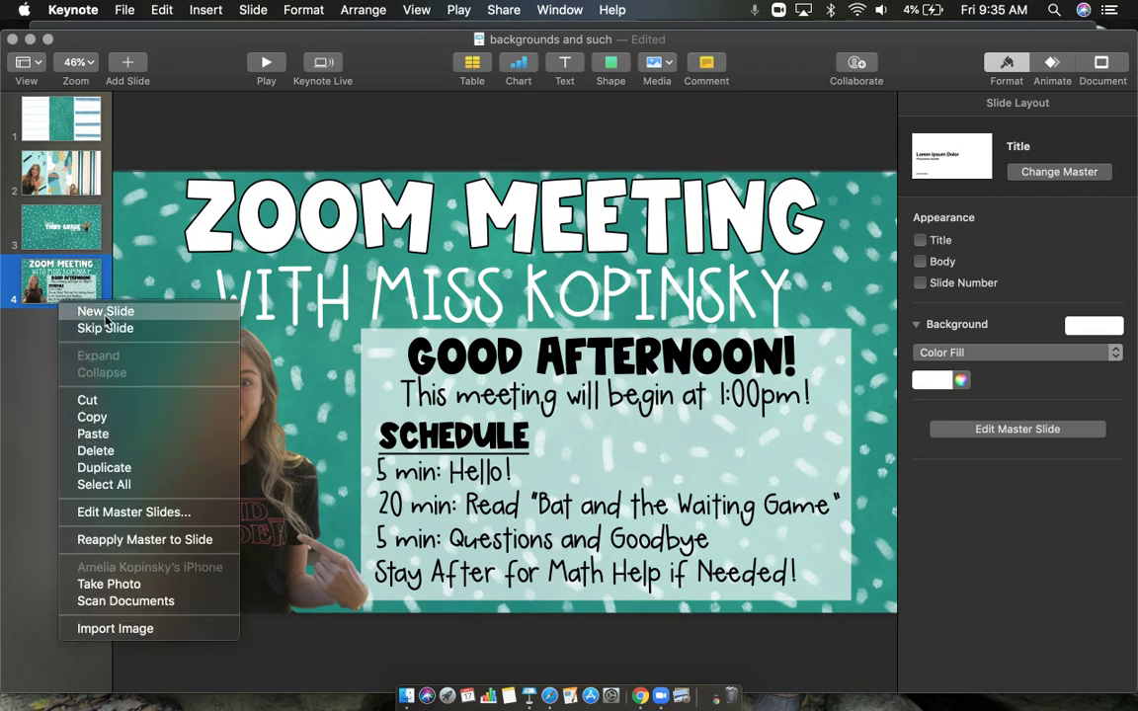
key(Escape)
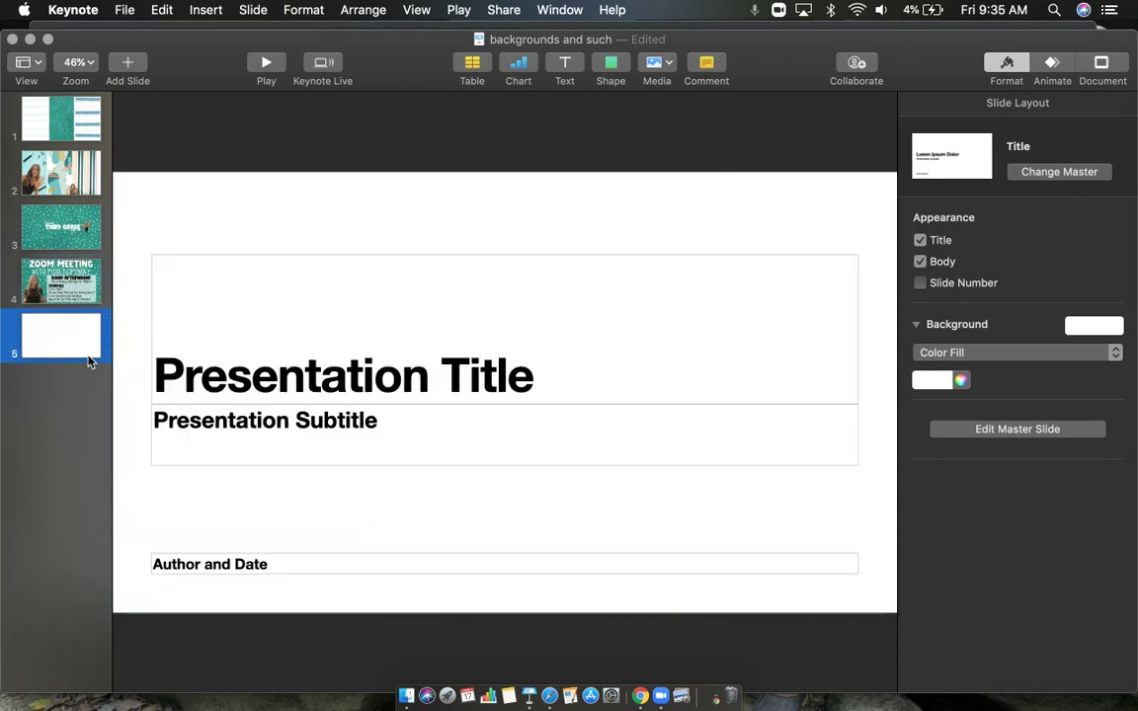
click(541, 382)
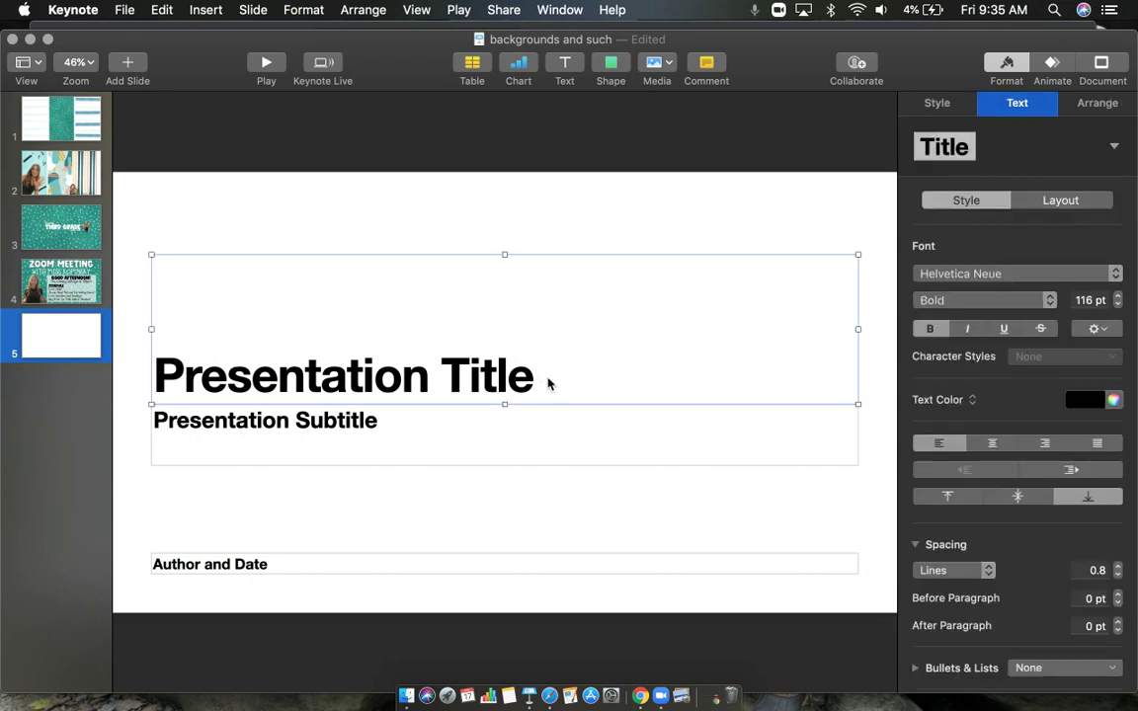
key(Delete)
click(475, 429)
key(Delete)
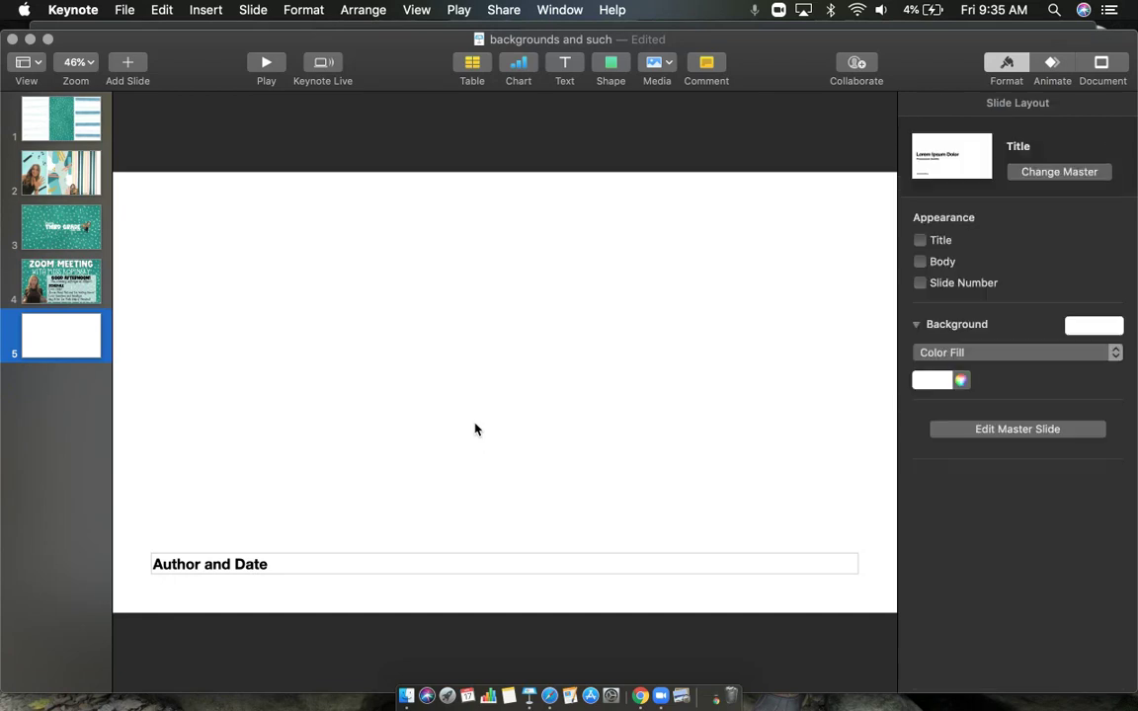
click(298, 561)
key(Delete)
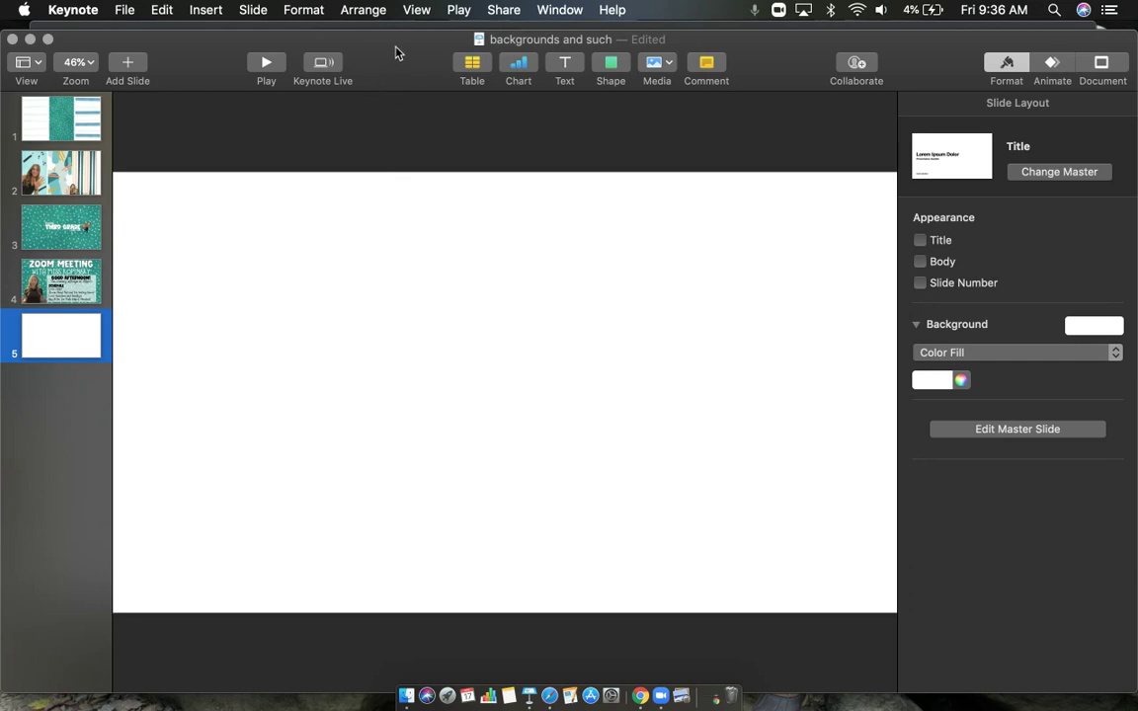
drag(398, 57, 404, 44)
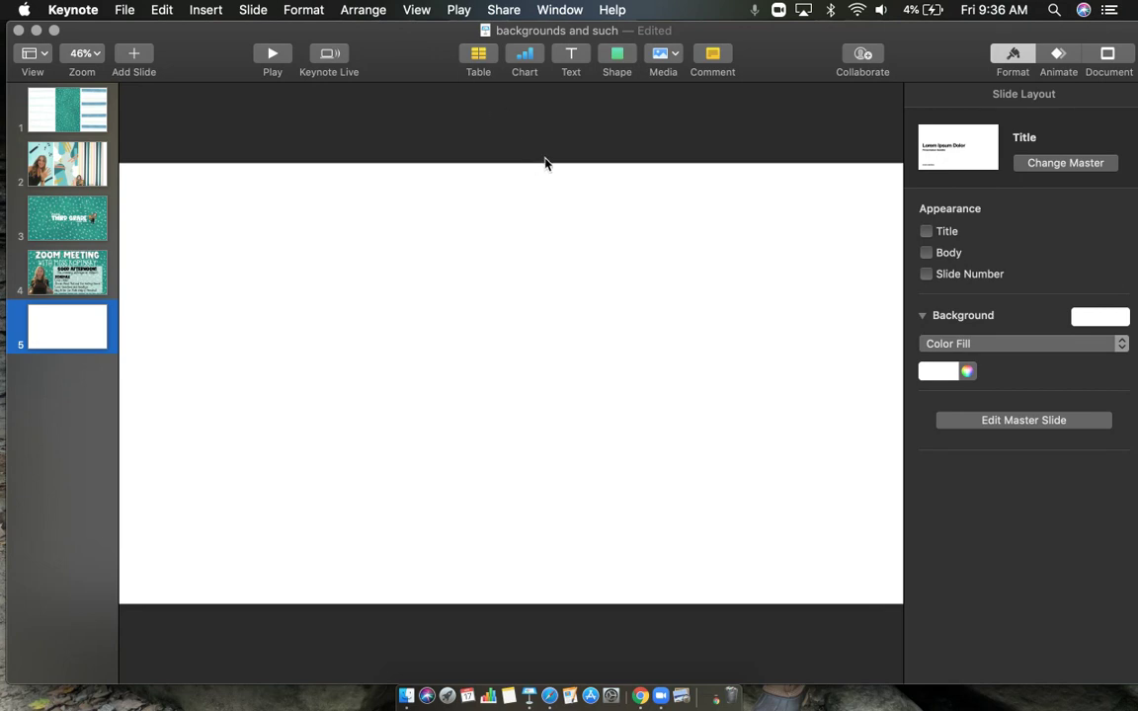
Step: Add a text box reading 'To Do' on the blank slide
click(573, 55)
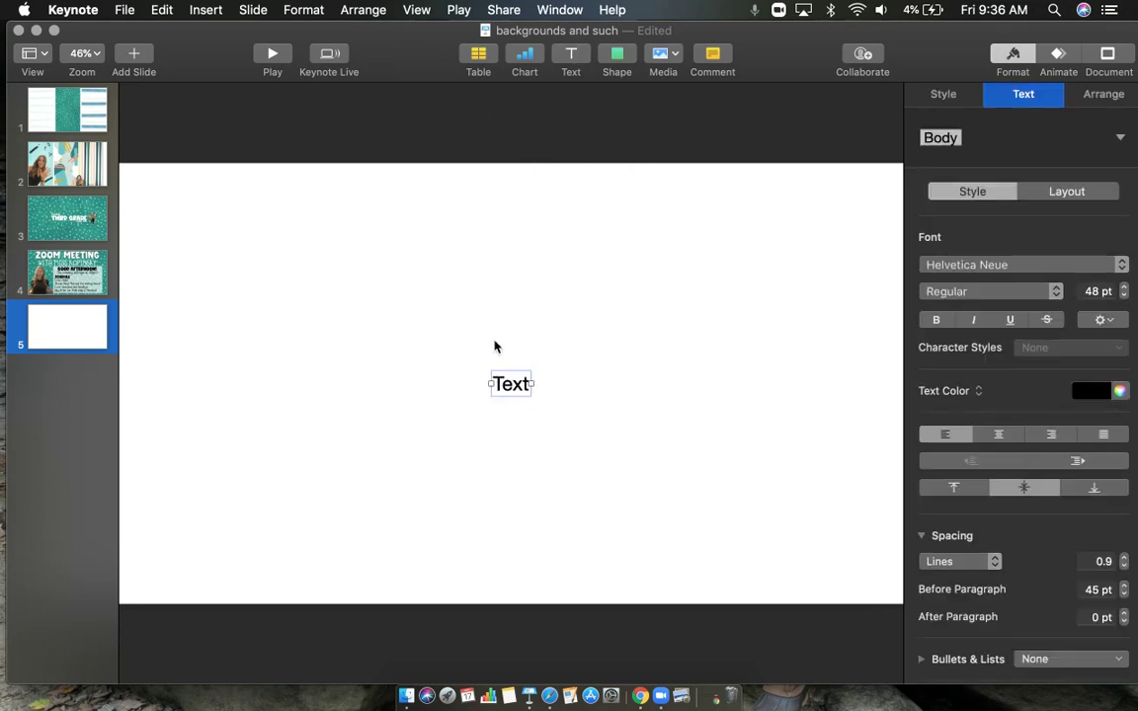
text(To)
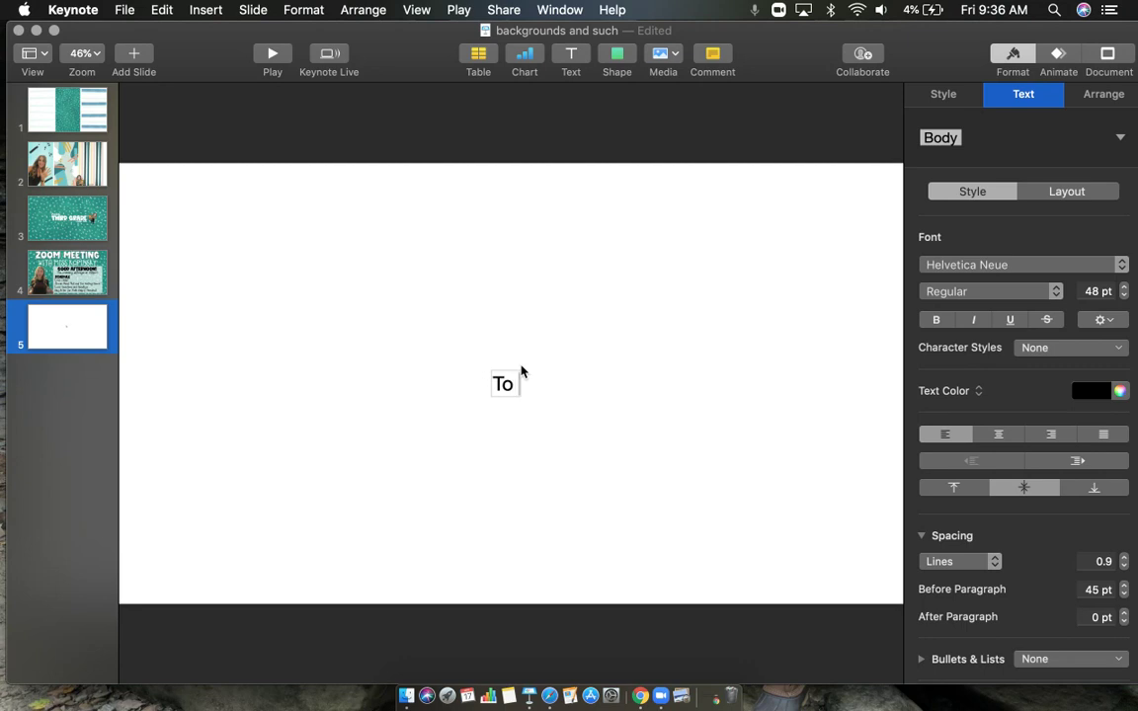
text( Do)
click(530, 460)
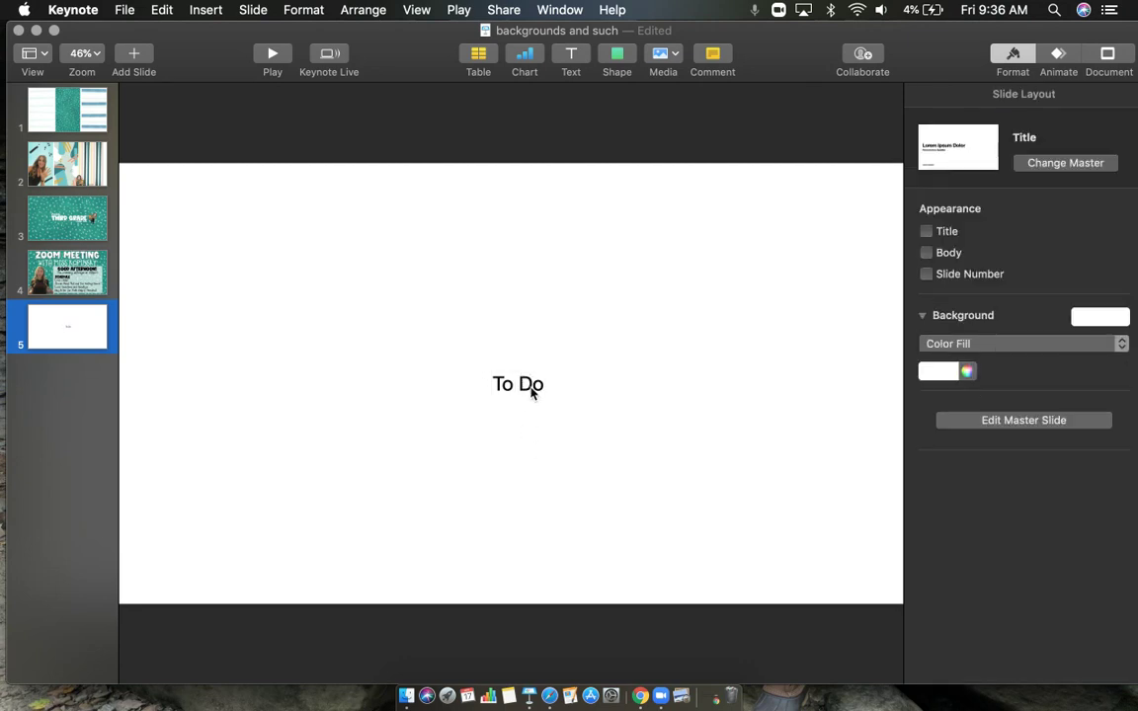
click(529, 389)
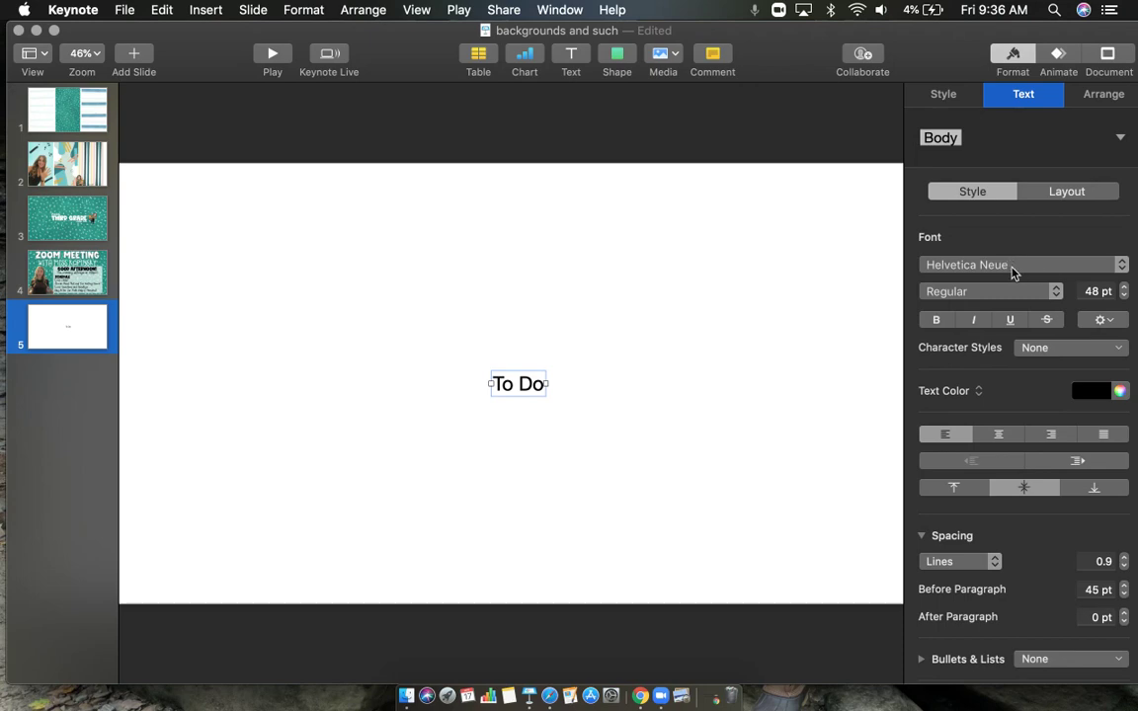
Step: Set the To Do text's font to AGRestingTeacherFaceSolid
click(1038, 265)
scroll(978, 128, up, 10)
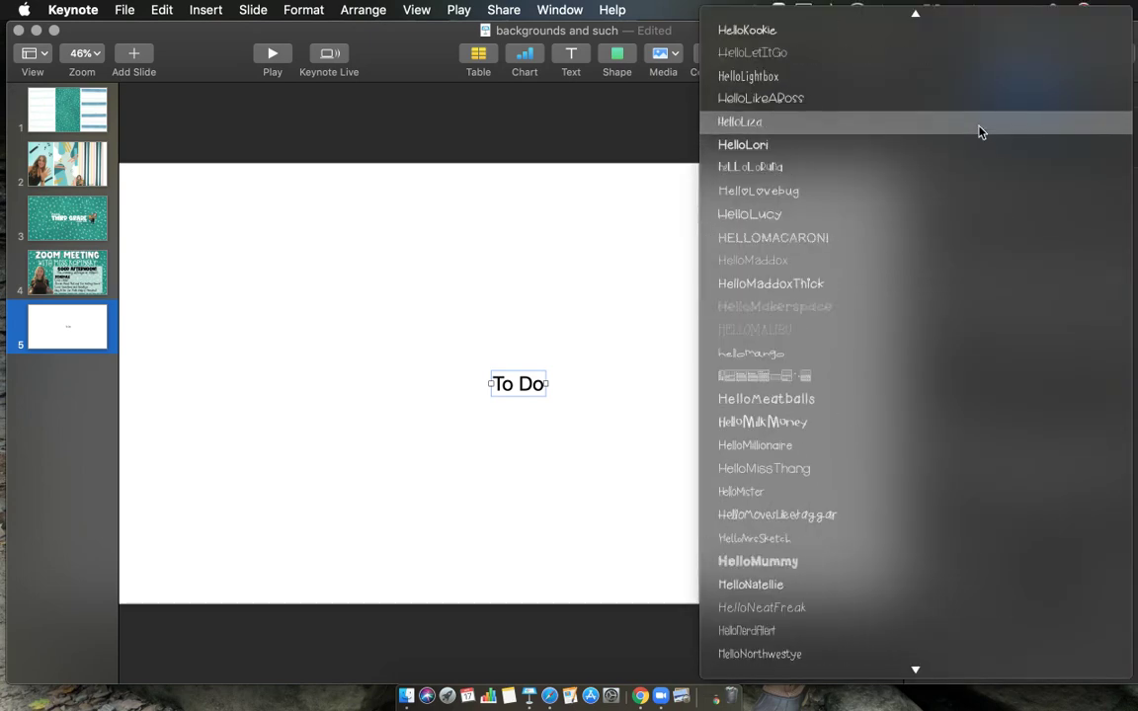
scroll(981, 144, up, 10)
scroll(982, 153, up, 10)
scroll(982, 153, up, 10)
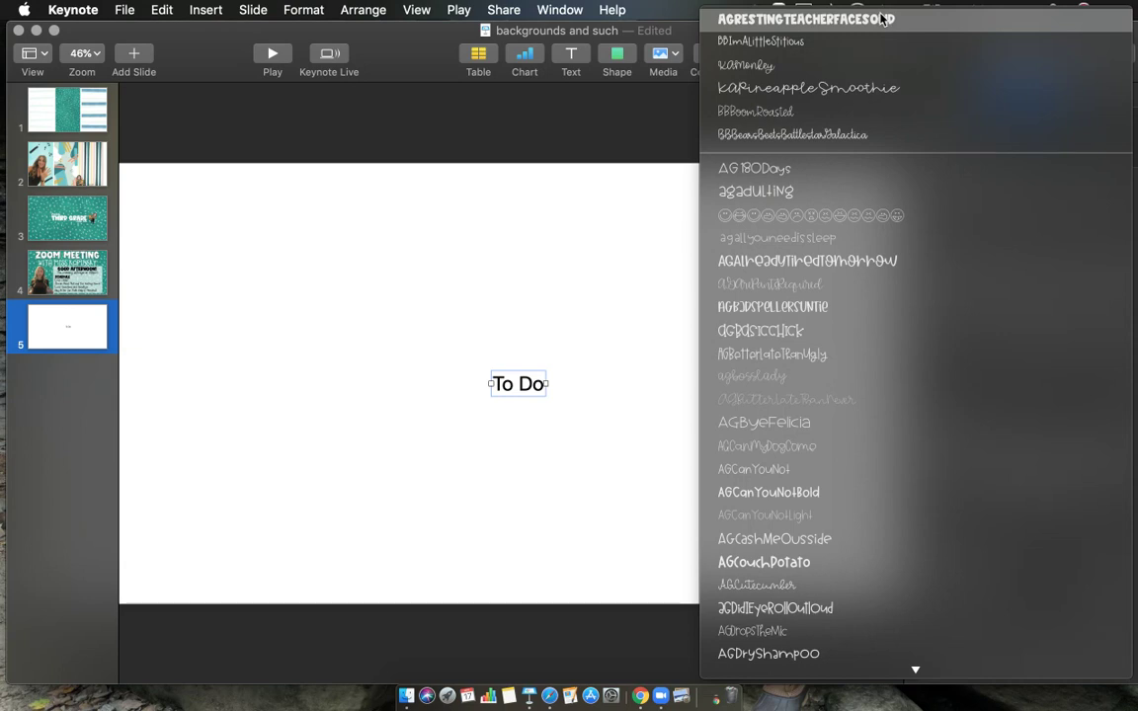
click(883, 19)
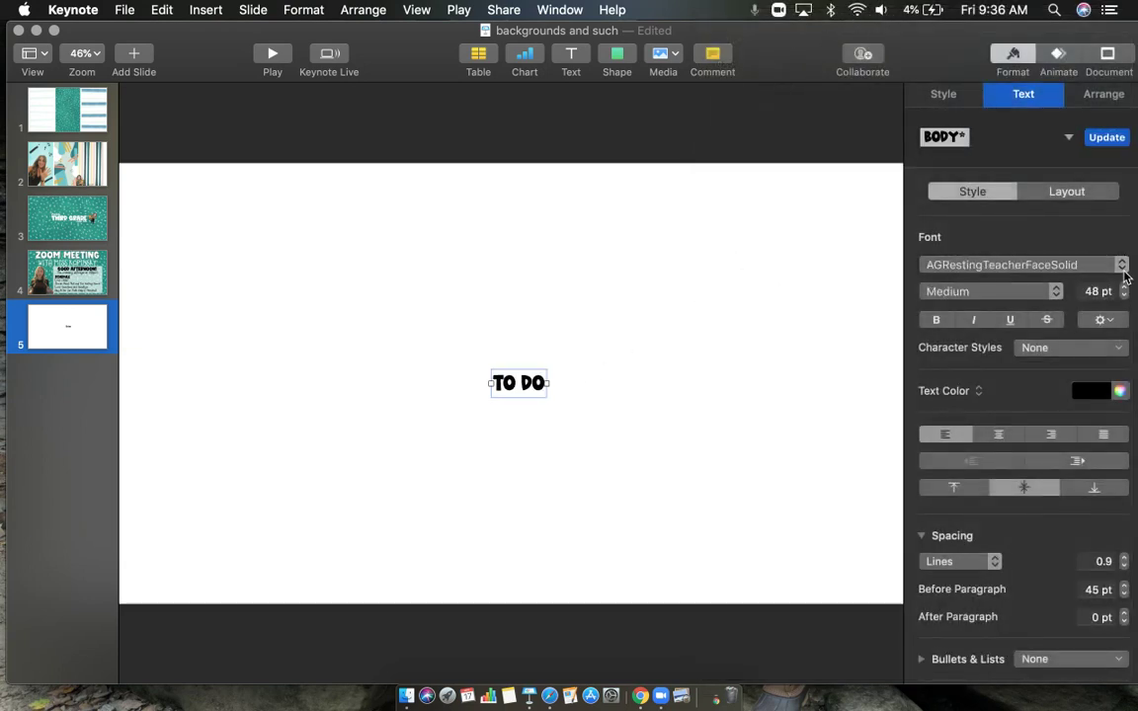
Step: Enlarge TO DO to about 193 pt and move it to the slide's upper left
click(1125, 288)
click(1125, 288)
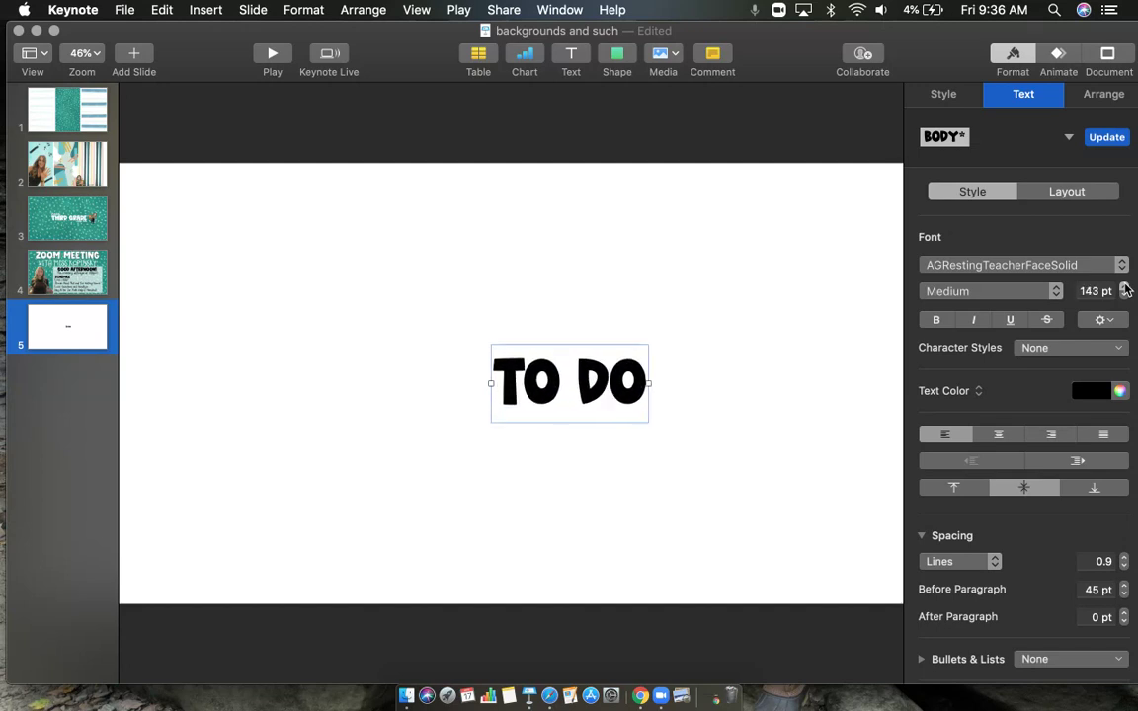
click(1125, 288)
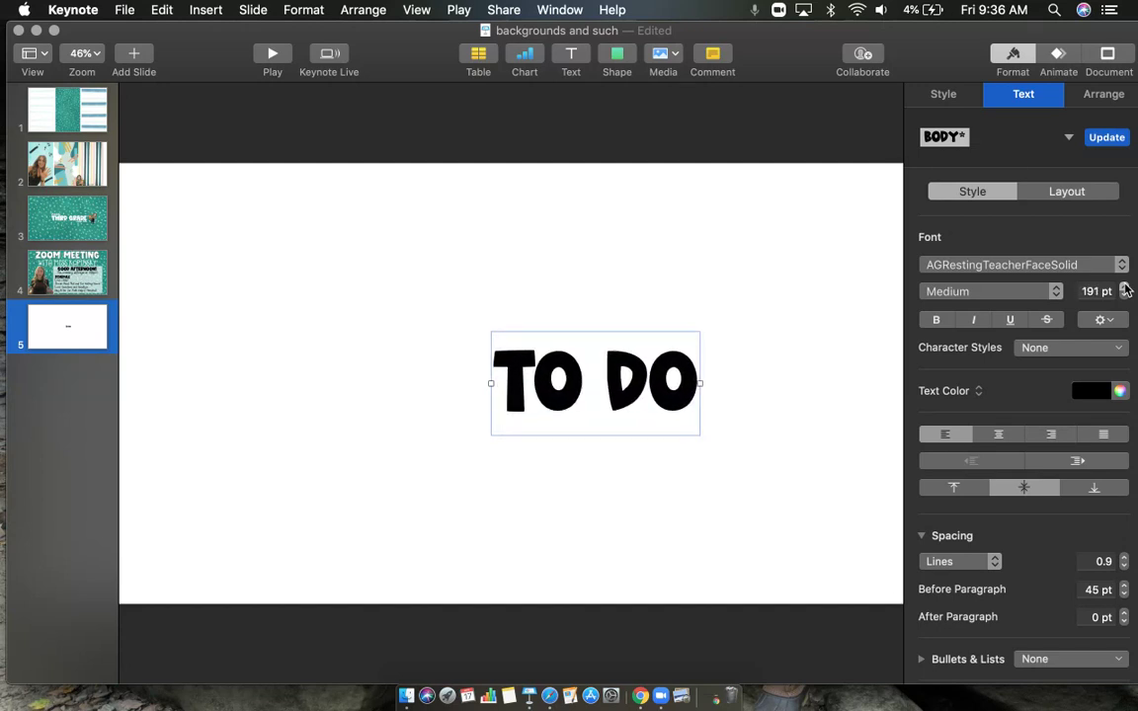
click(647, 470)
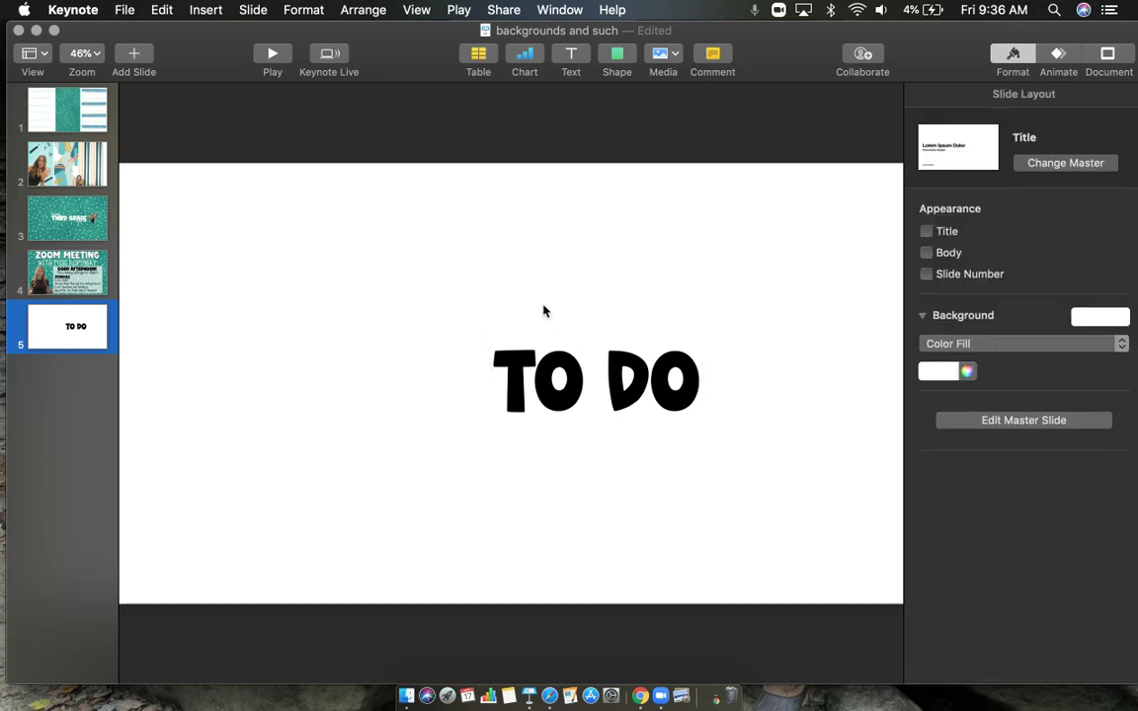
drag(548, 381, 414, 259)
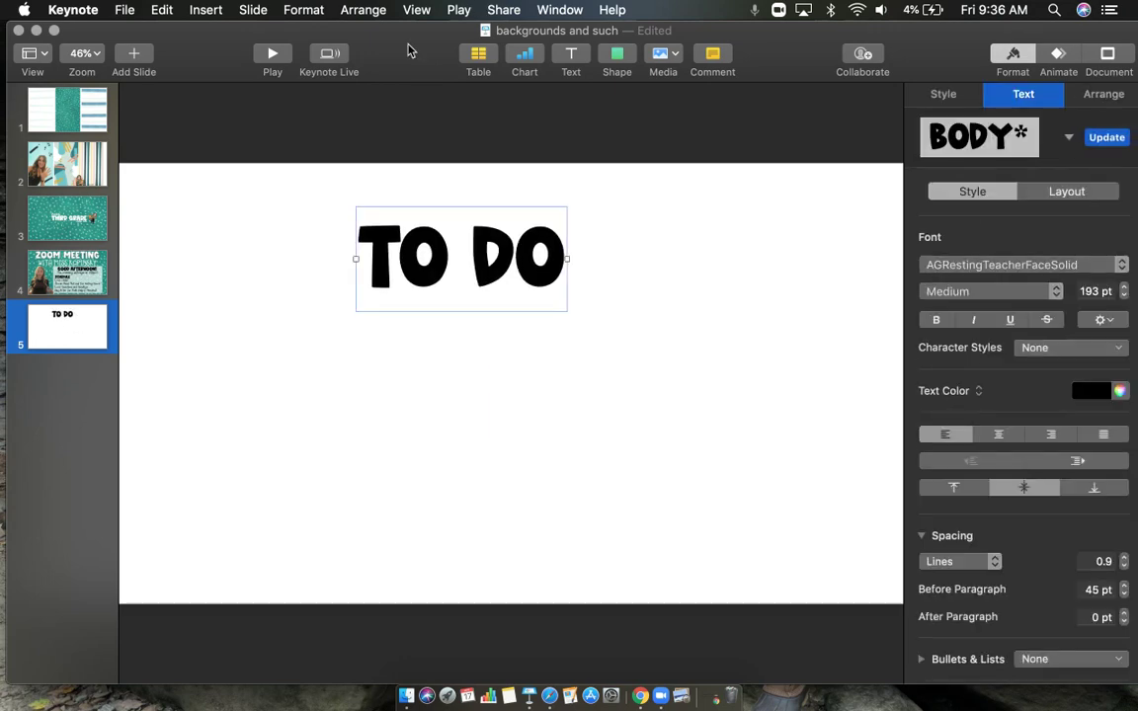
drag(410, 50, 389, 409)
Step: View the colourful example notes in Google Keep, then bring Keynote back to the top
click(223, 35)
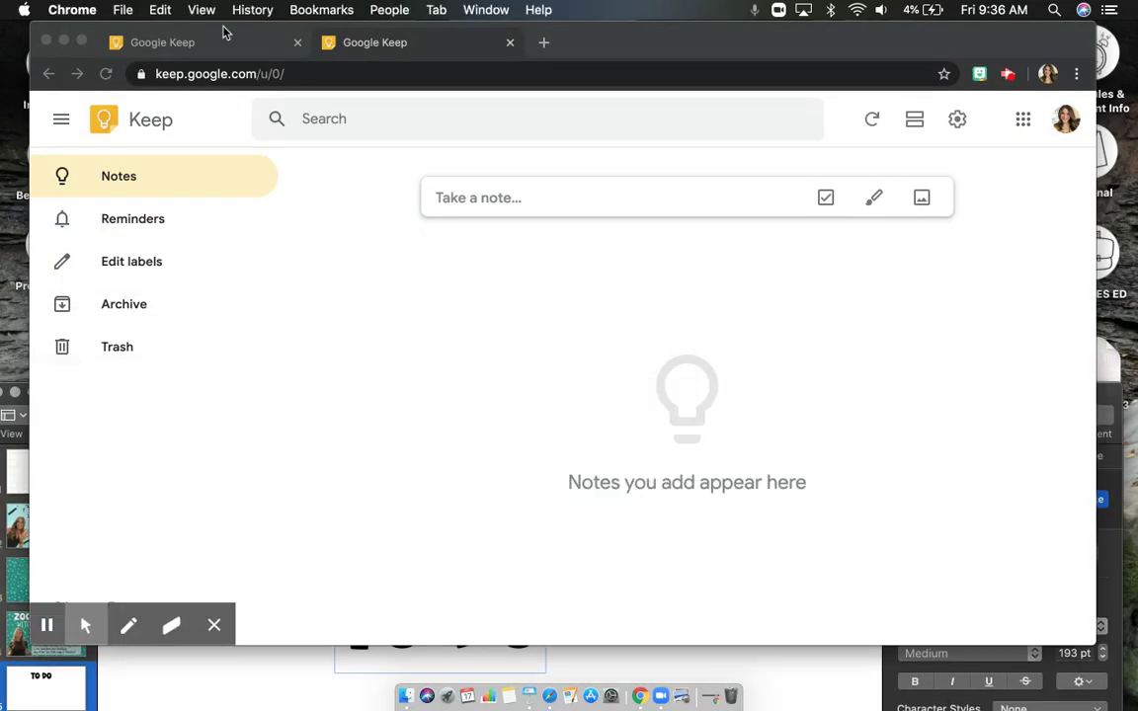
click(203, 43)
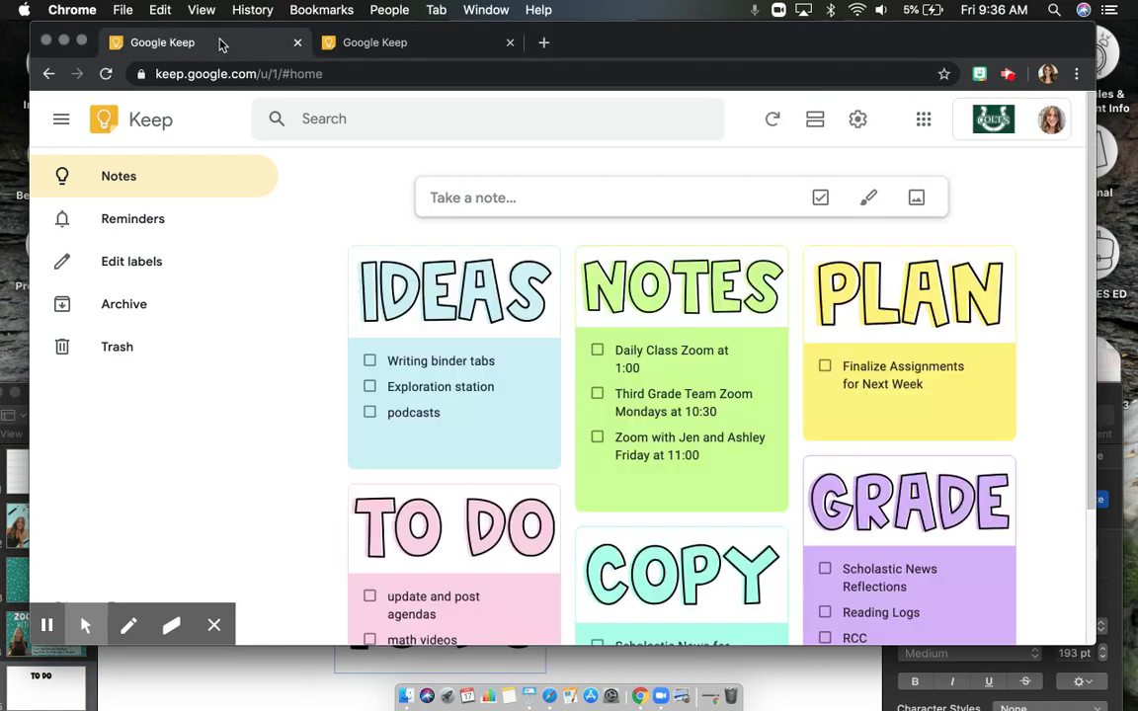
click(301, 690)
mouse_move(193, 394)
mouse_down()
mouse_move(272, 8)
mouse_move(199, 40)
mouse_up()
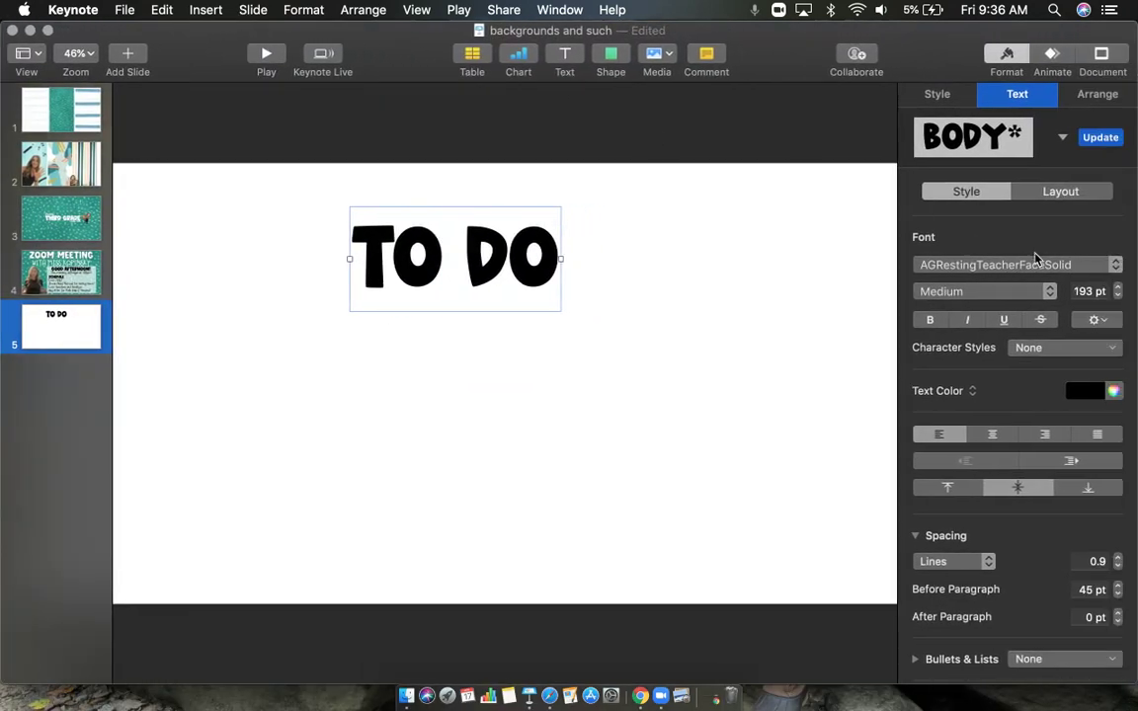
Step: Give the TO DO text a black outline and a white Snow fill
click(1109, 321)
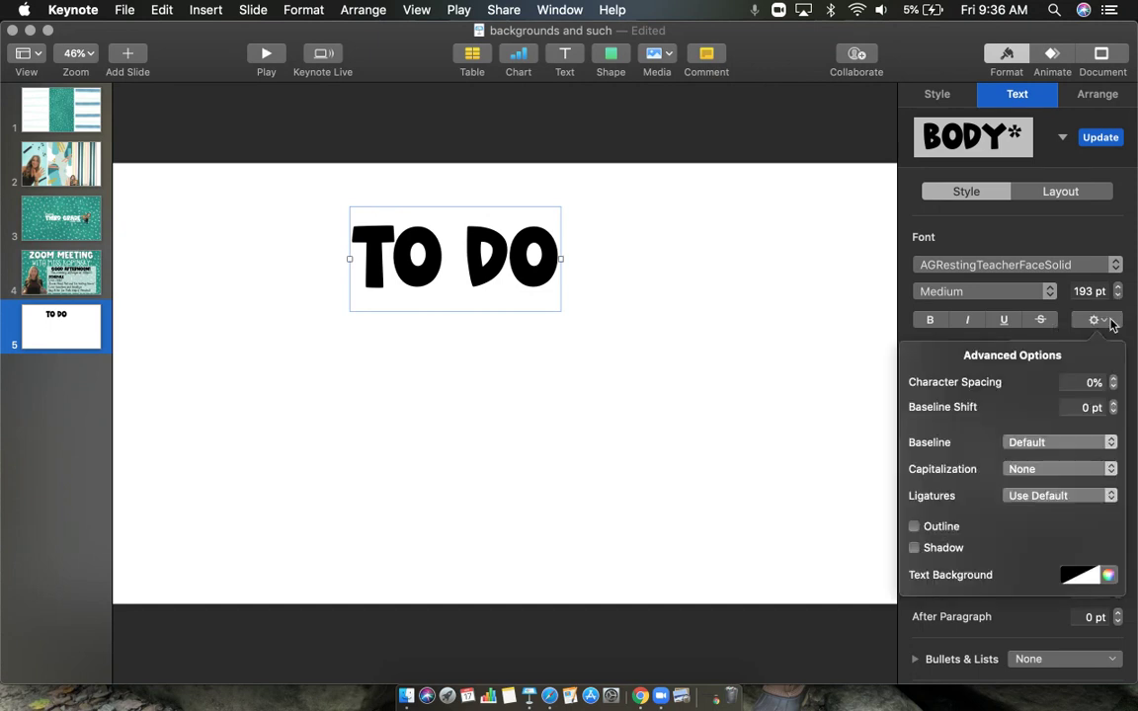
click(914, 527)
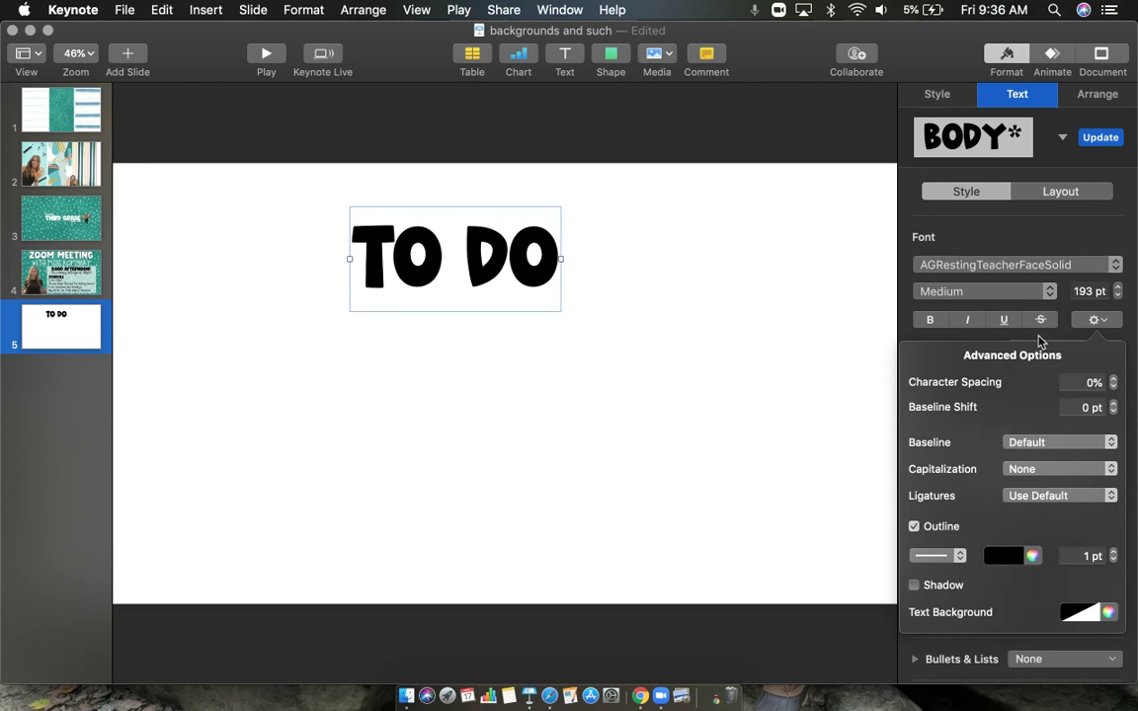
click(1067, 338)
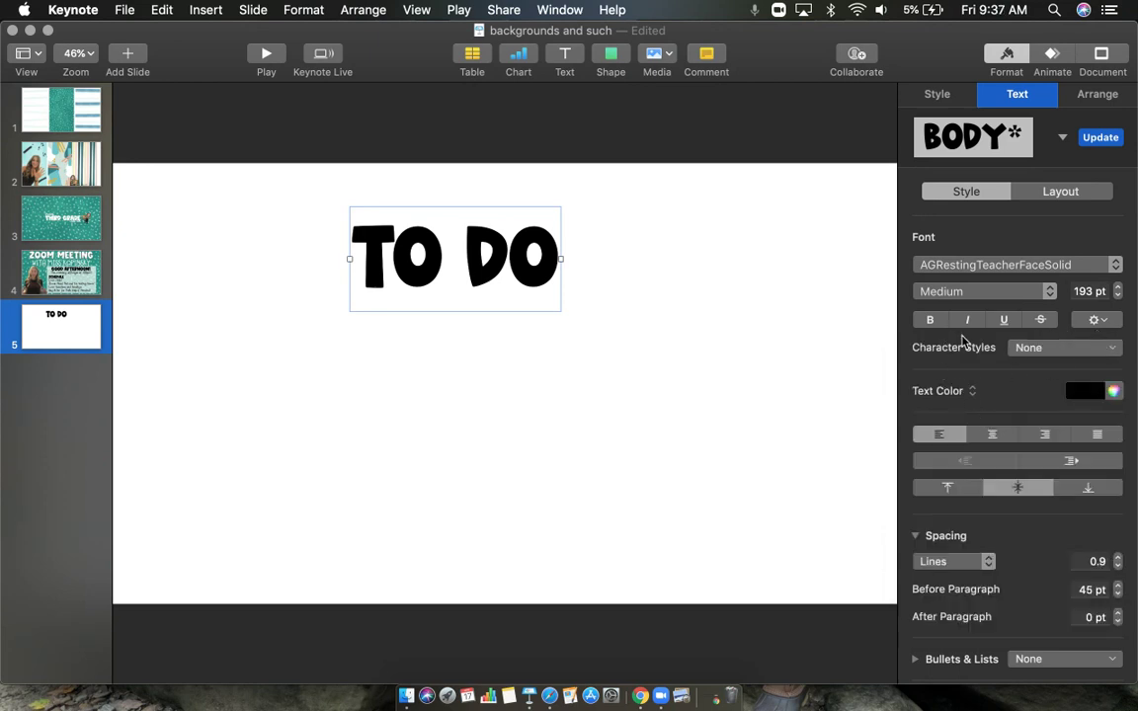
click(1114, 391)
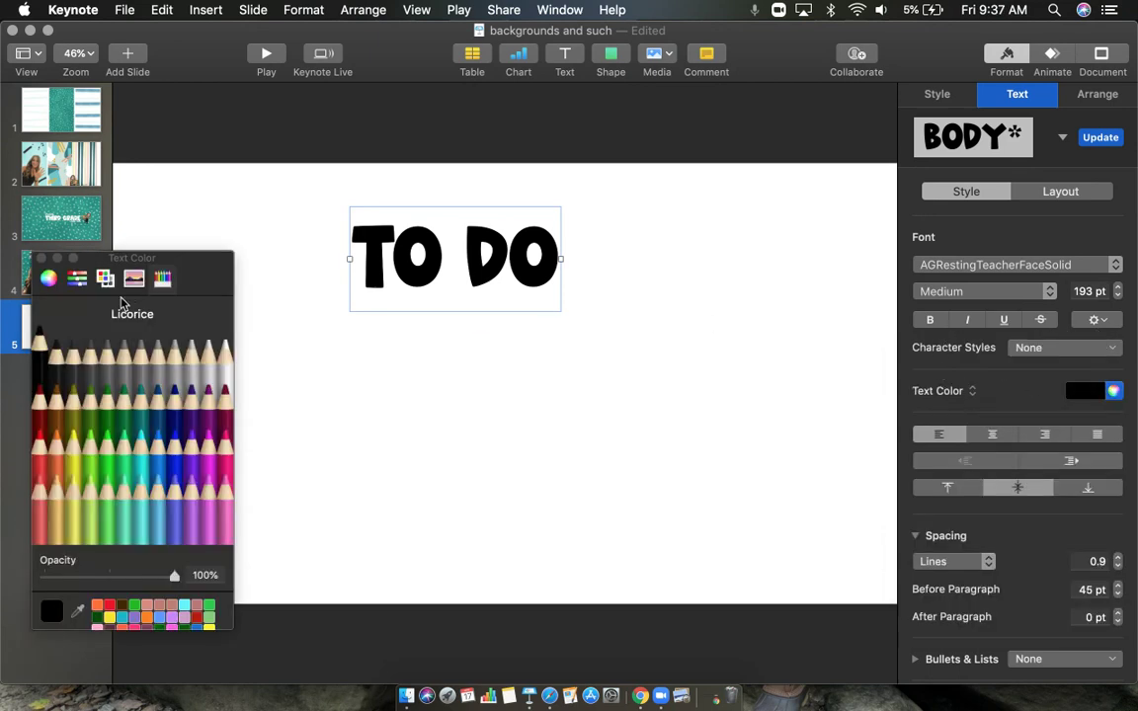
click(228, 360)
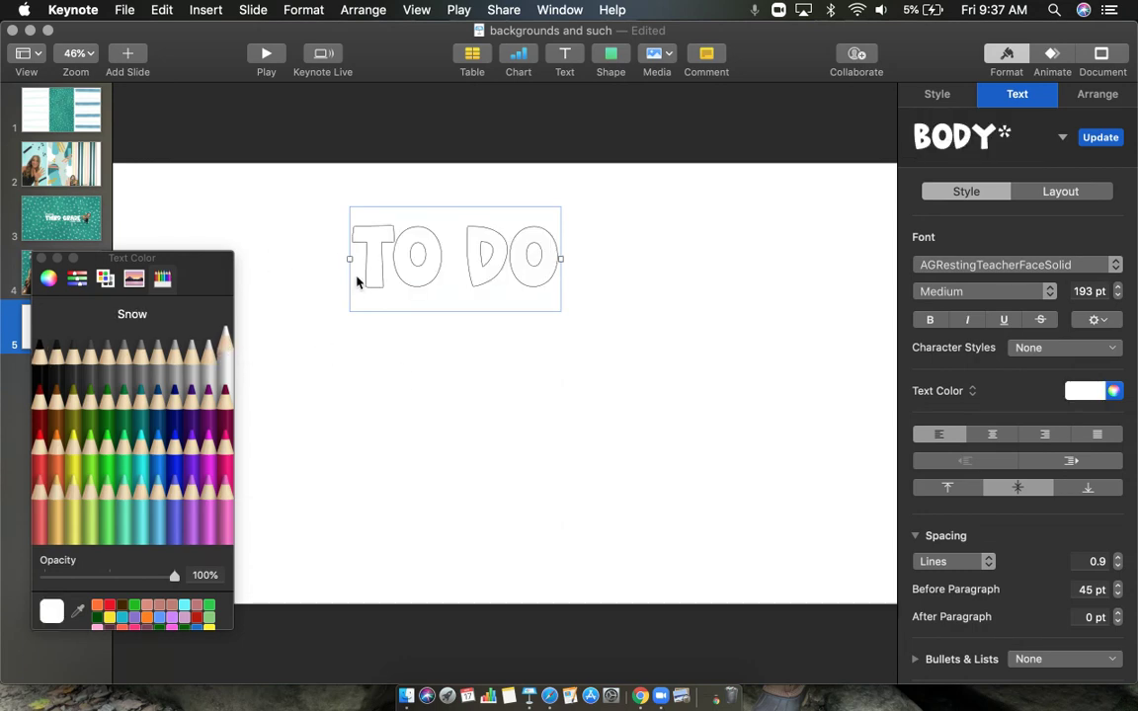
click(41, 258)
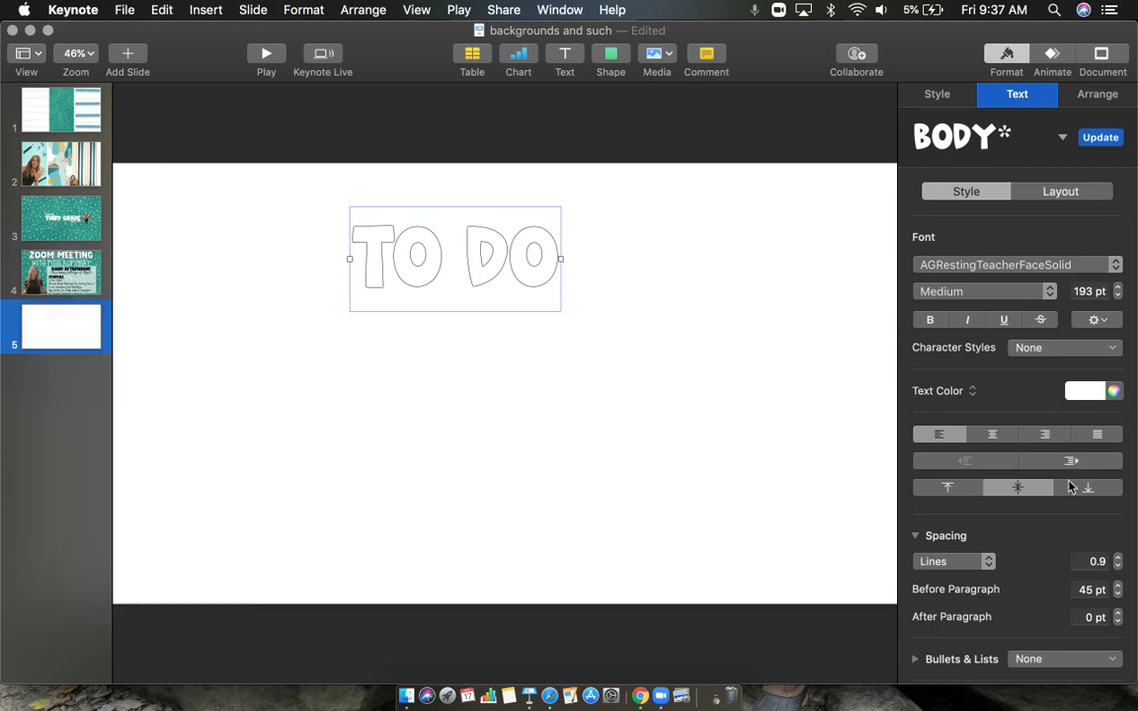
click(1101, 319)
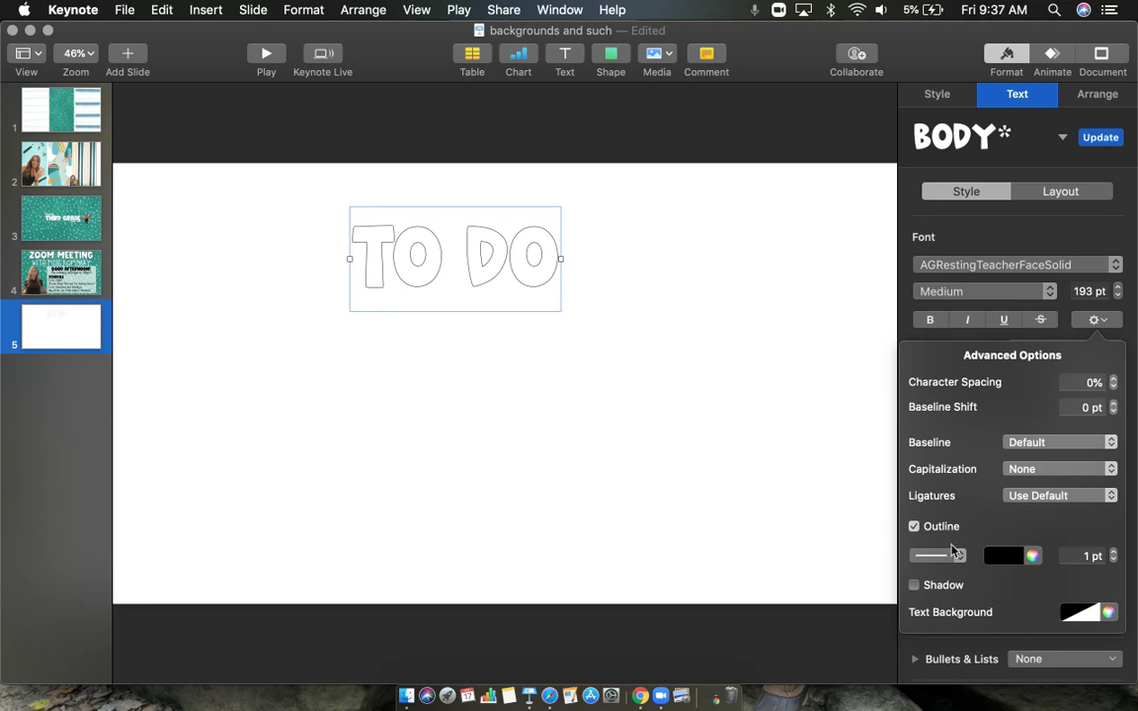
click(1034, 556)
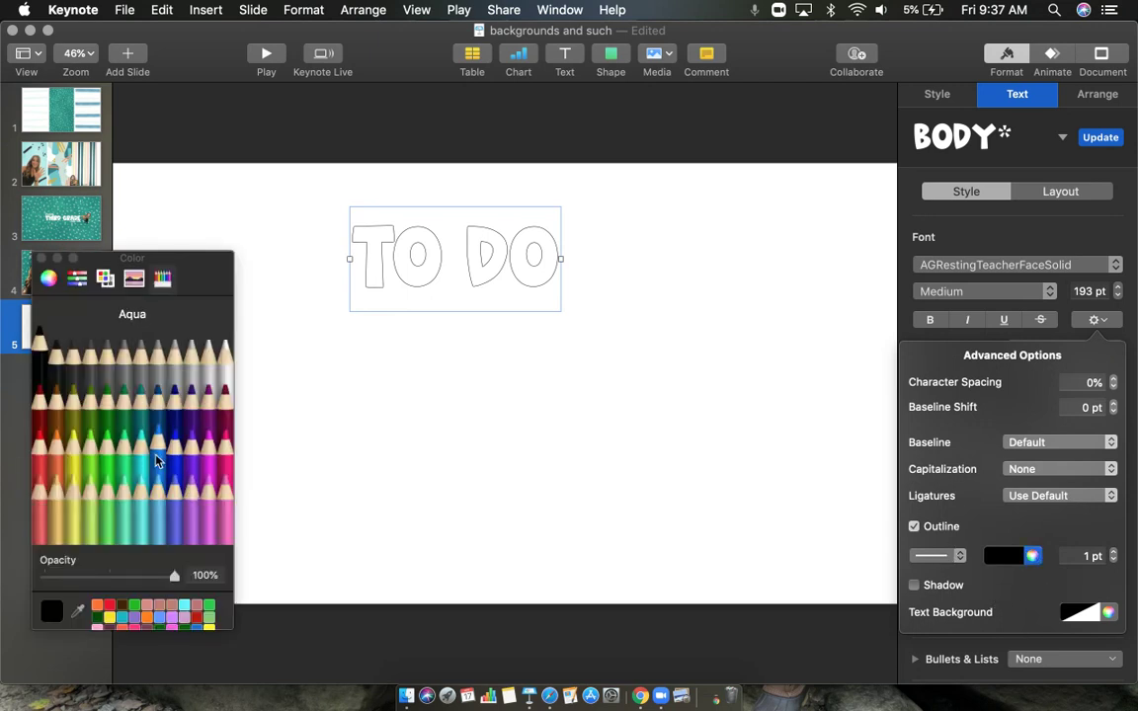
click(143, 410)
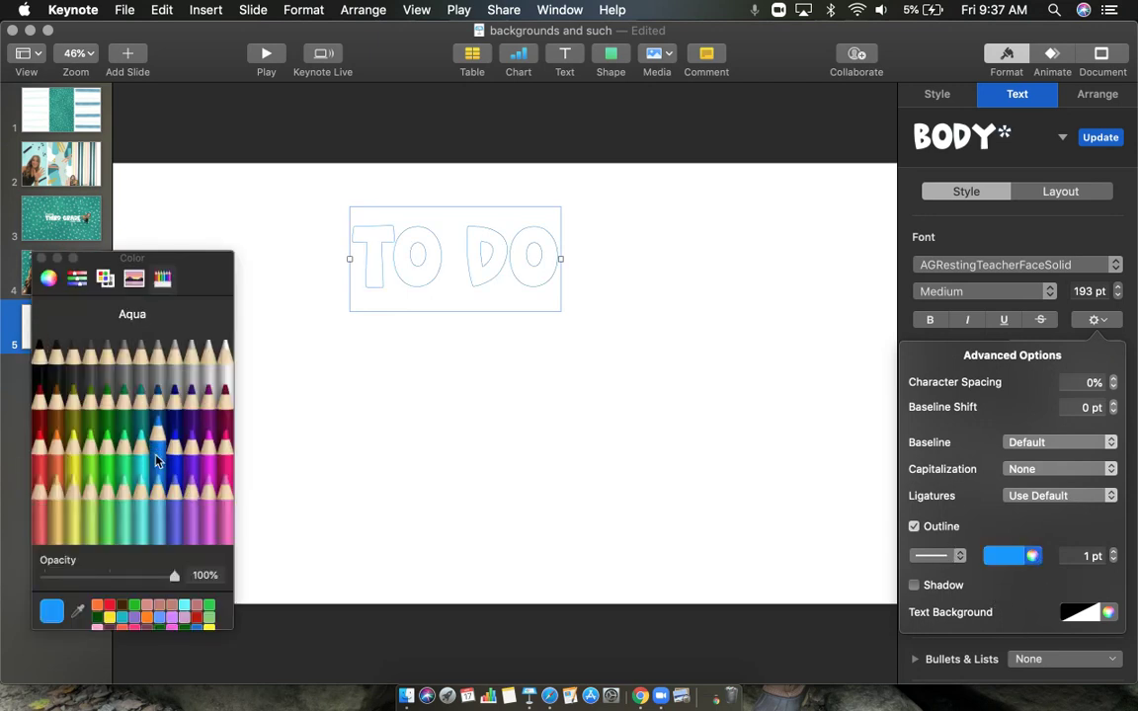
click(41, 258)
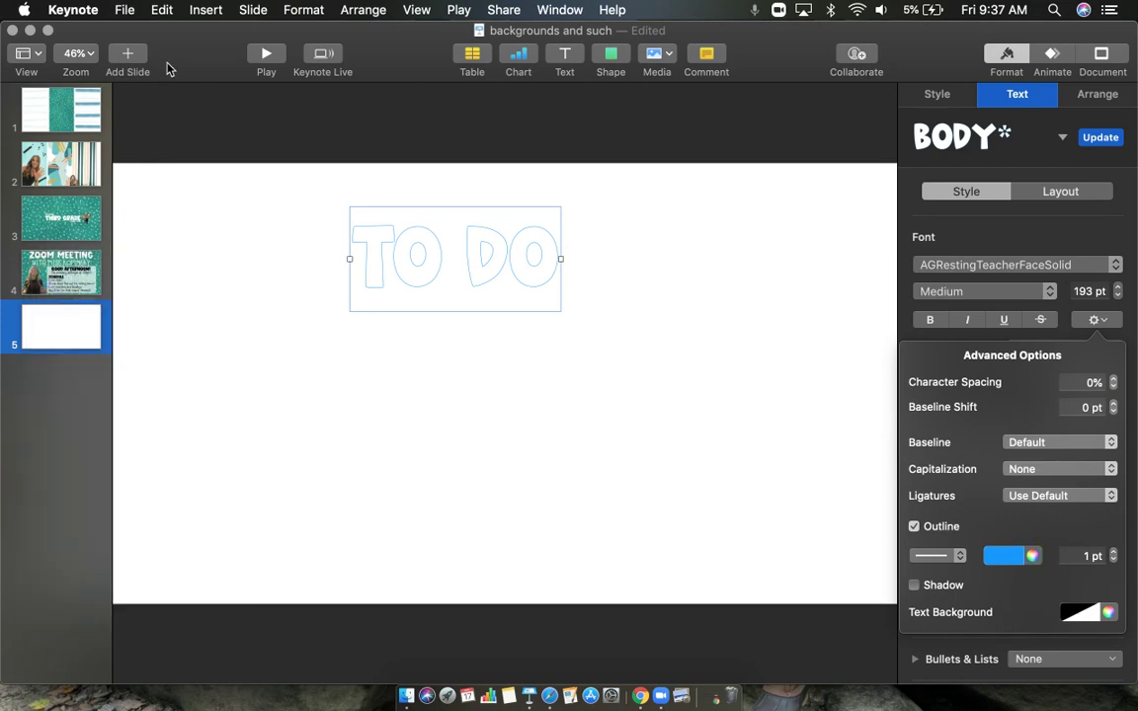
mouse_move(148, 59)
mouse_down()
mouse_move(138, 267)
mouse_move(151, 497)
mouse_move(197, 122)
mouse_up()
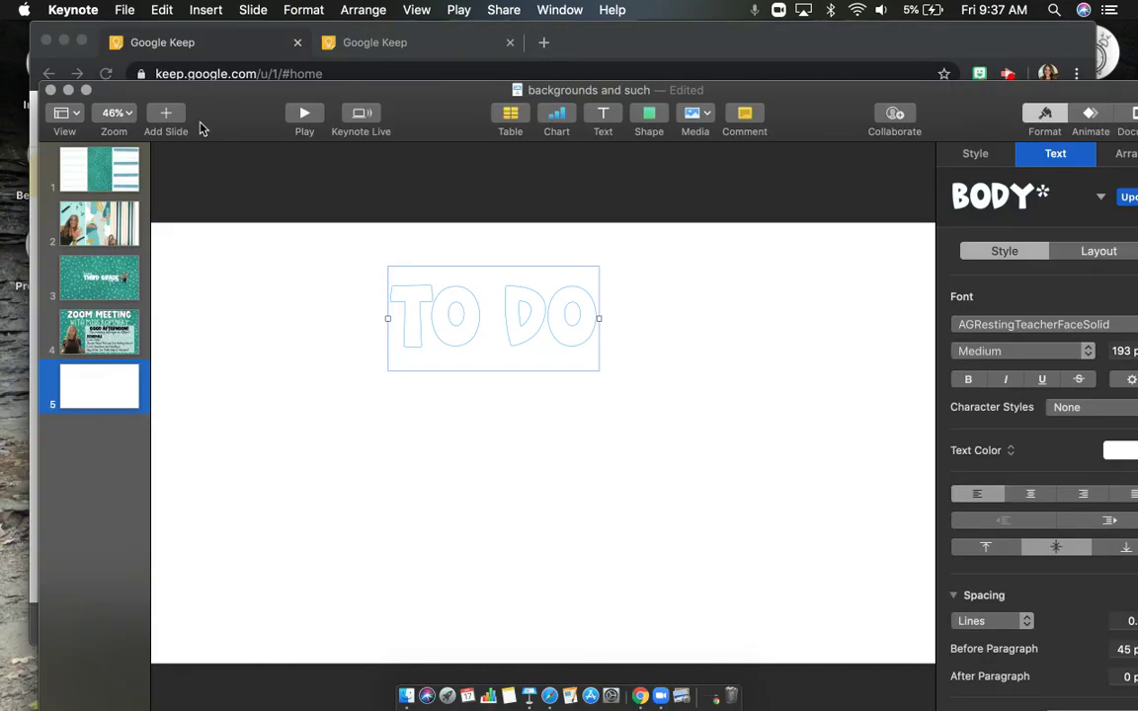
double_click(197, 122)
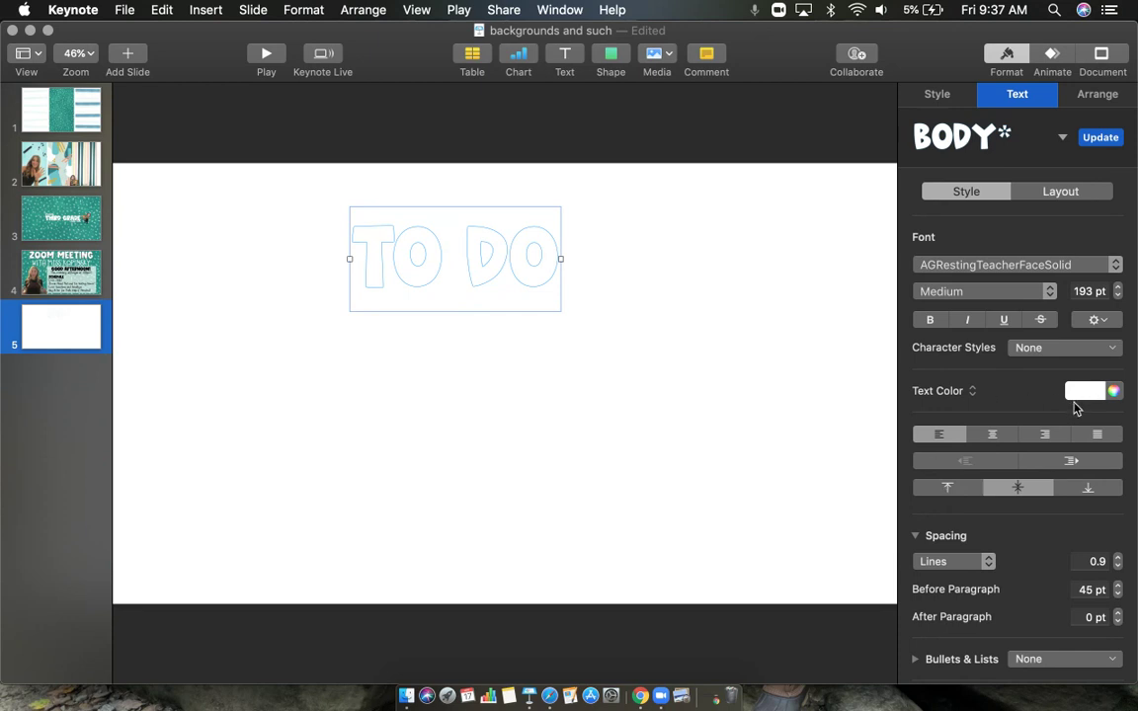
click(1098, 320)
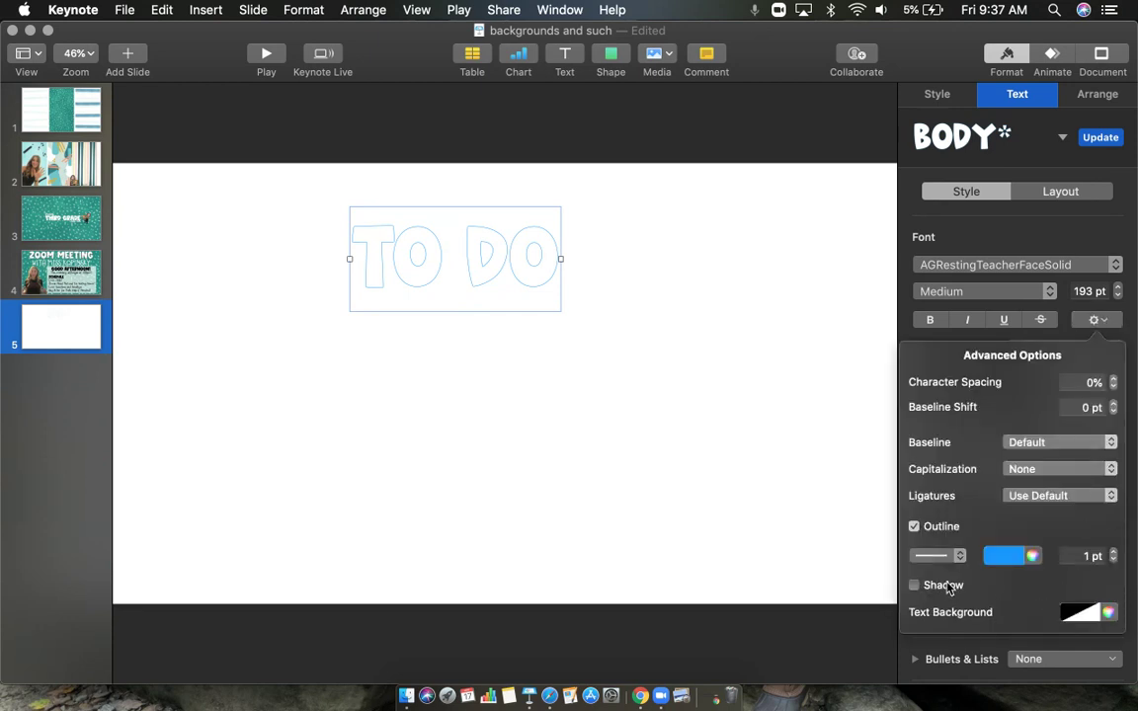
click(1033, 556)
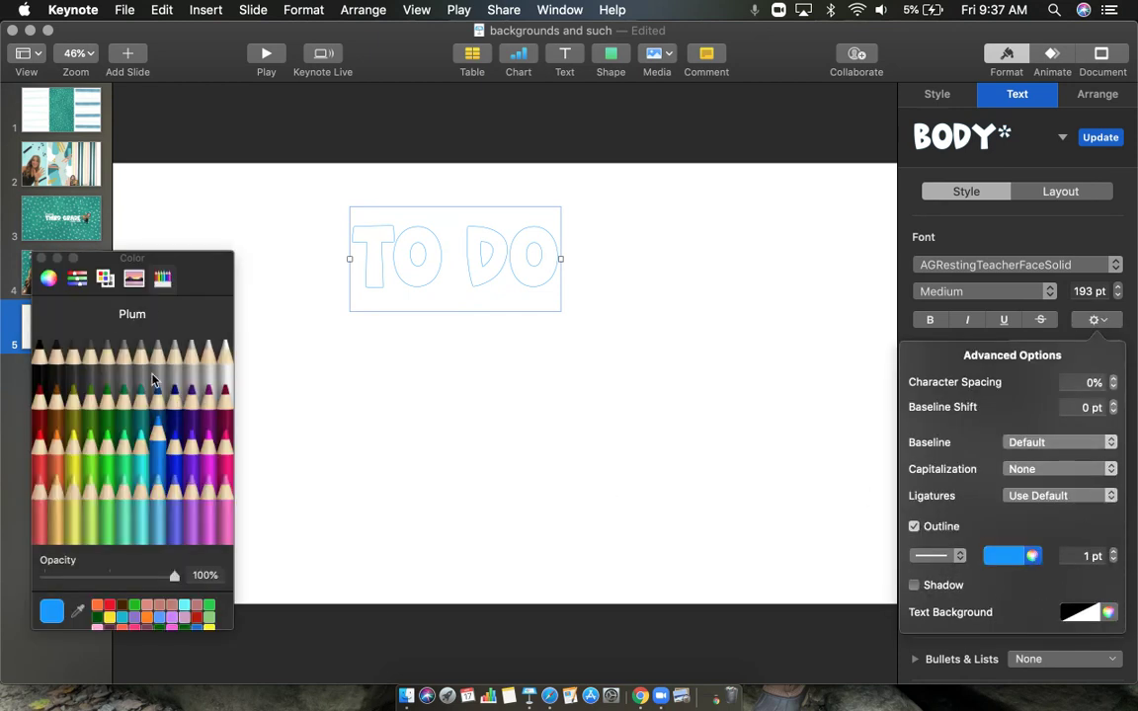
click(41, 356)
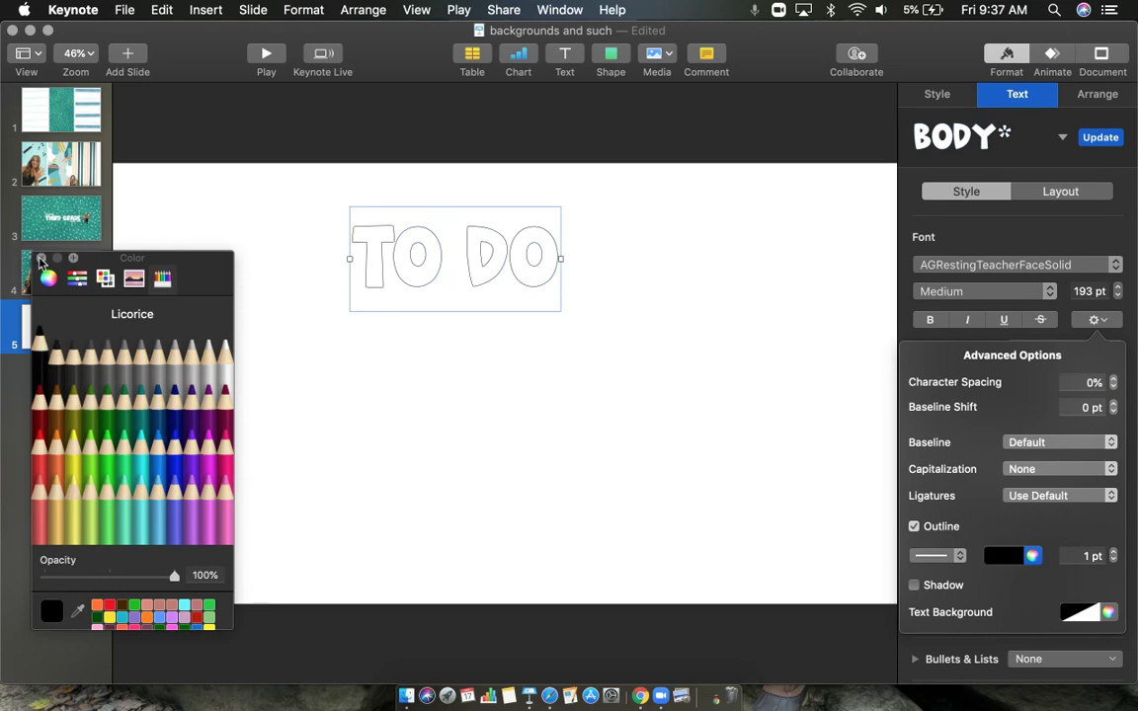
click(33, 228)
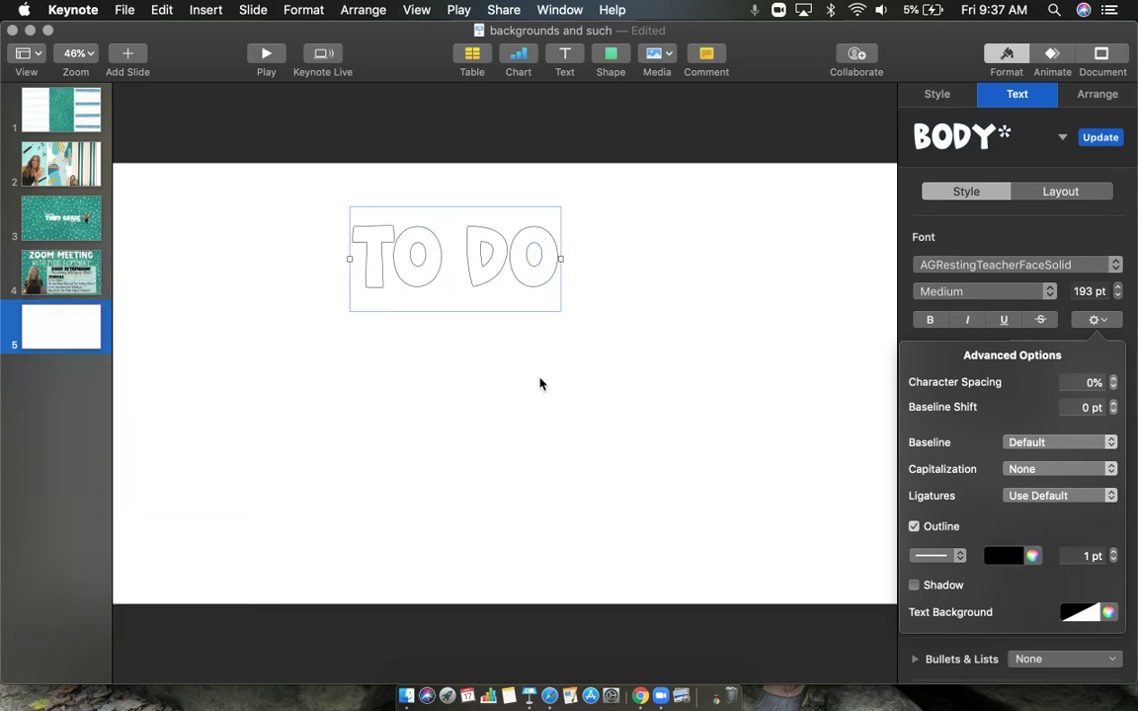
Step: Raise the TO DO outline width to 4 pt, producing a layered offset edge
click(1115, 552)
click(1115, 552)
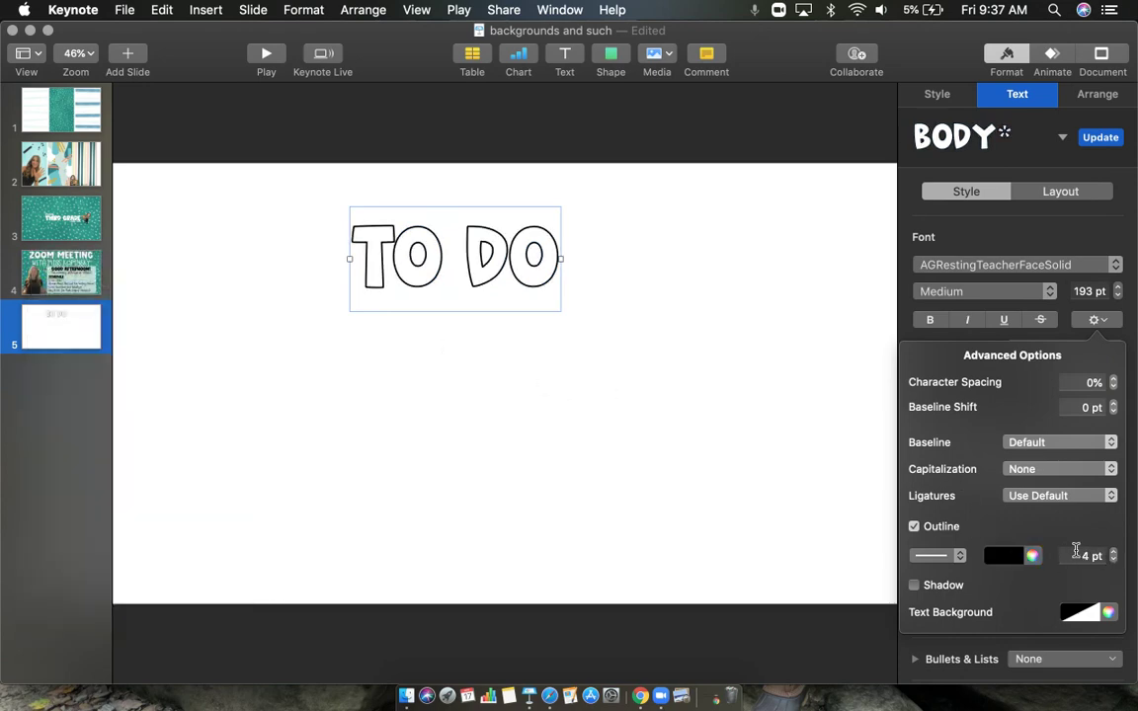
click(530, 412)
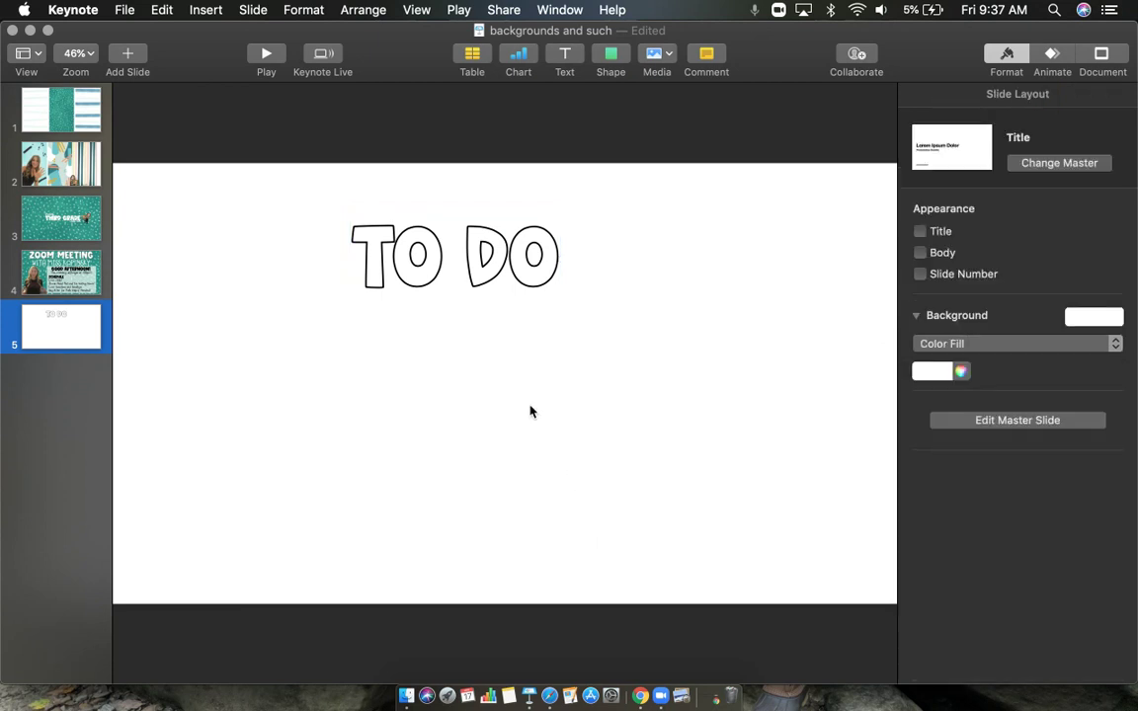
click(500, 271)
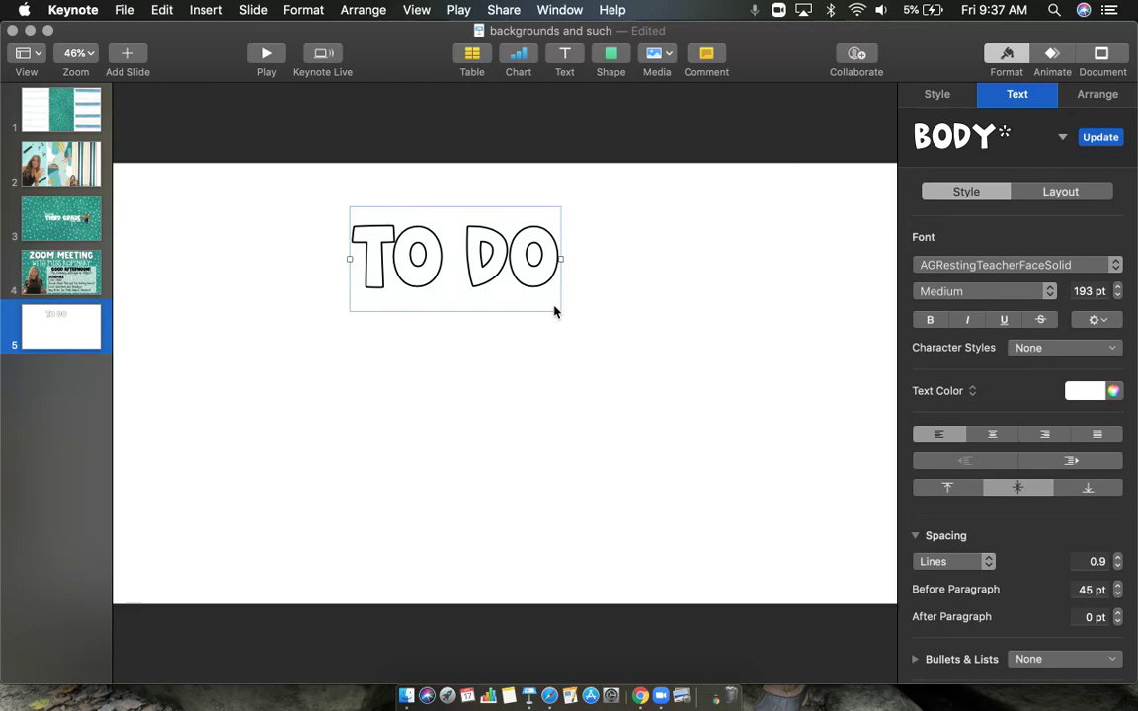
click(608, 431)
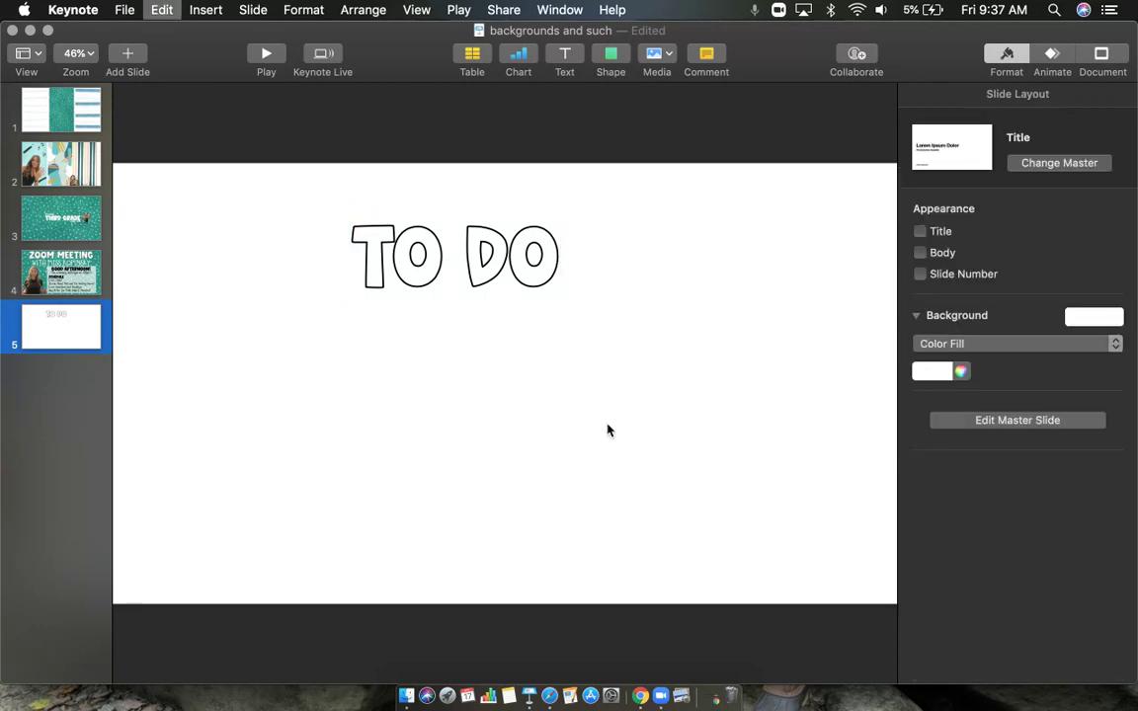
key(super+z)
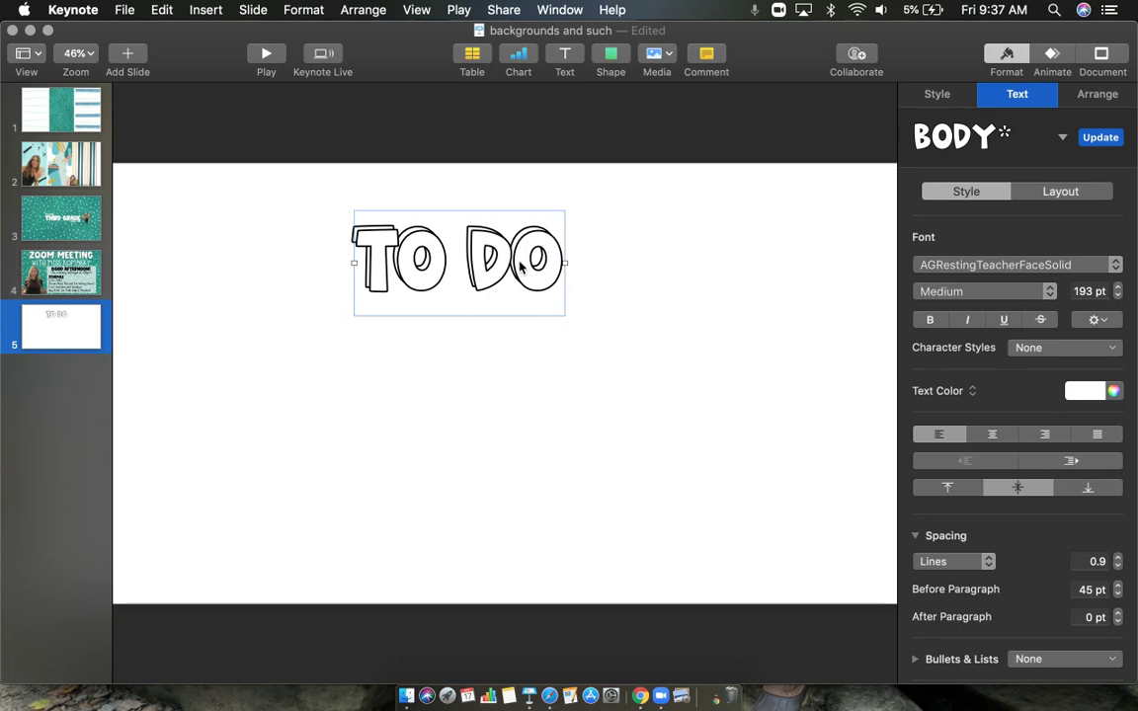
Step: Drag out a copy of TO DO, remove its outline, and colour it Aqua
drag(521, 265, 547, 404)
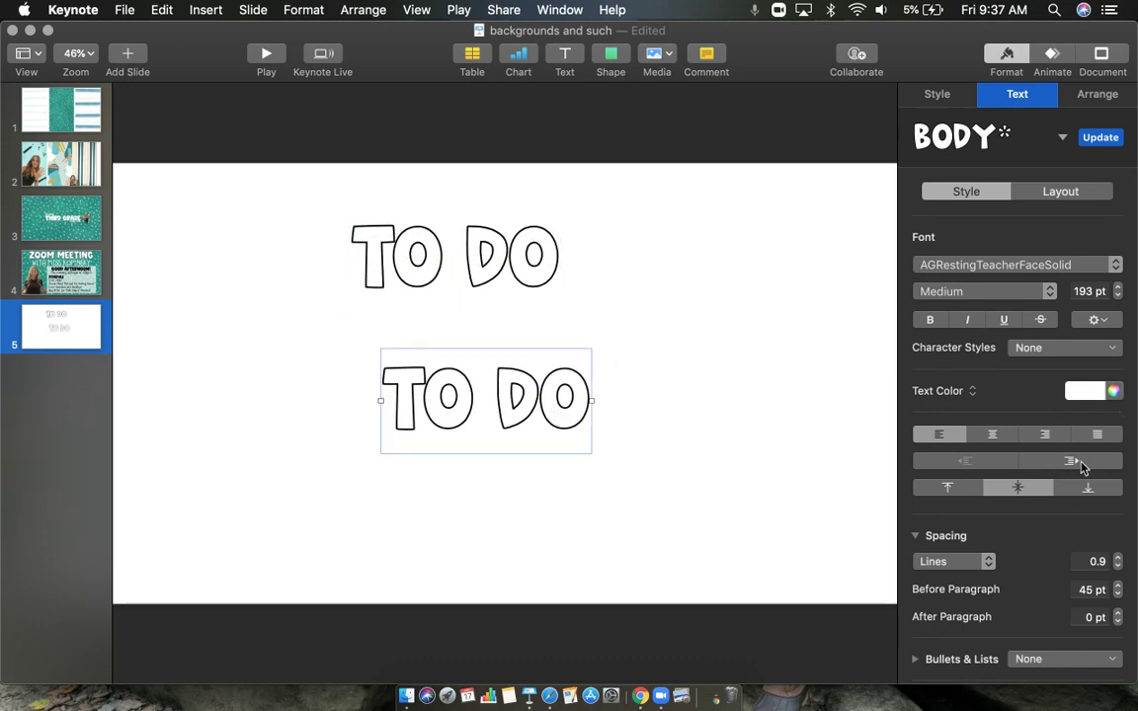
click(1097, 319)
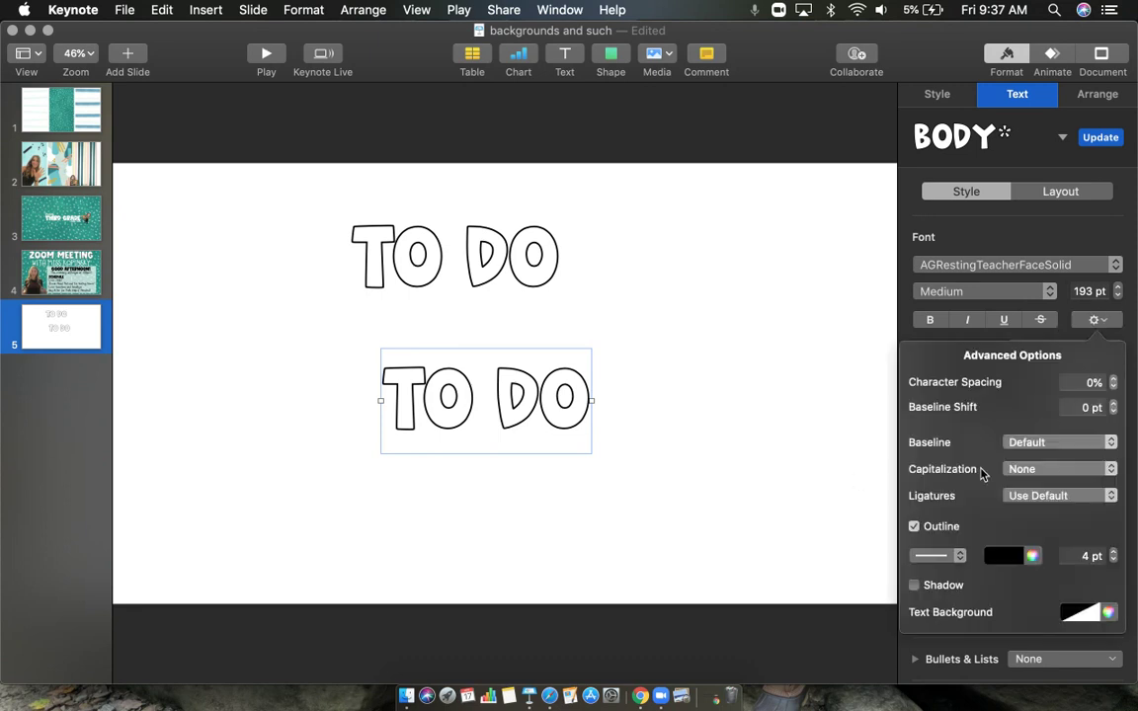
click(915, 527)
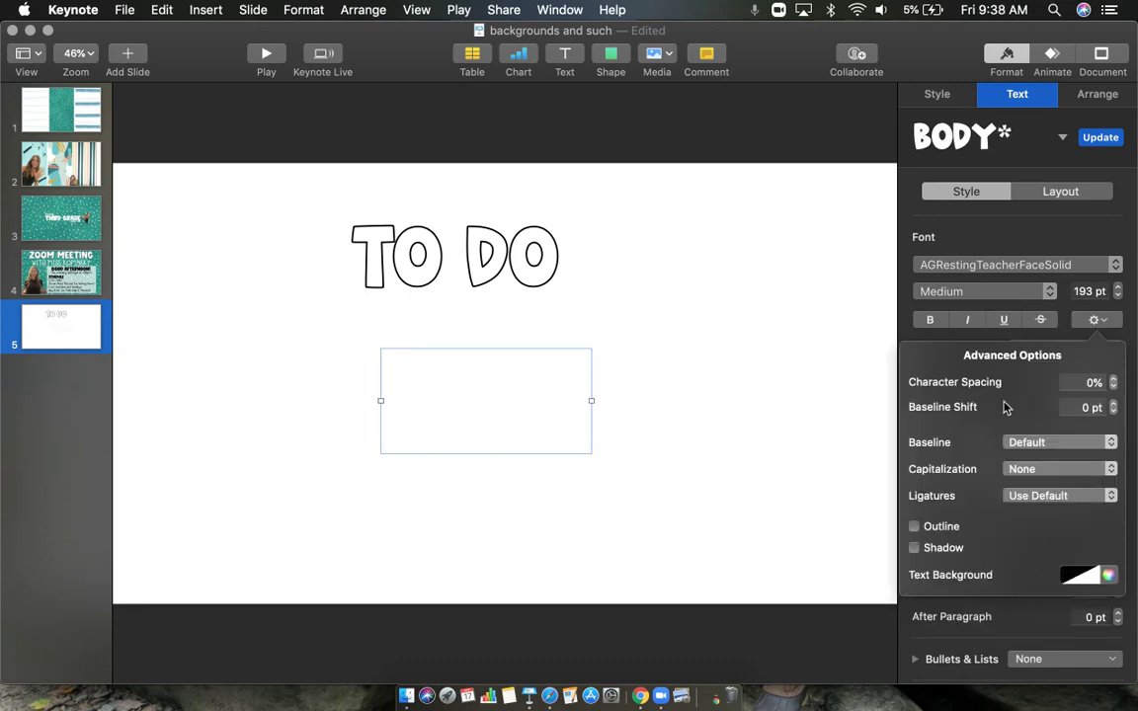
click(1121, 328)
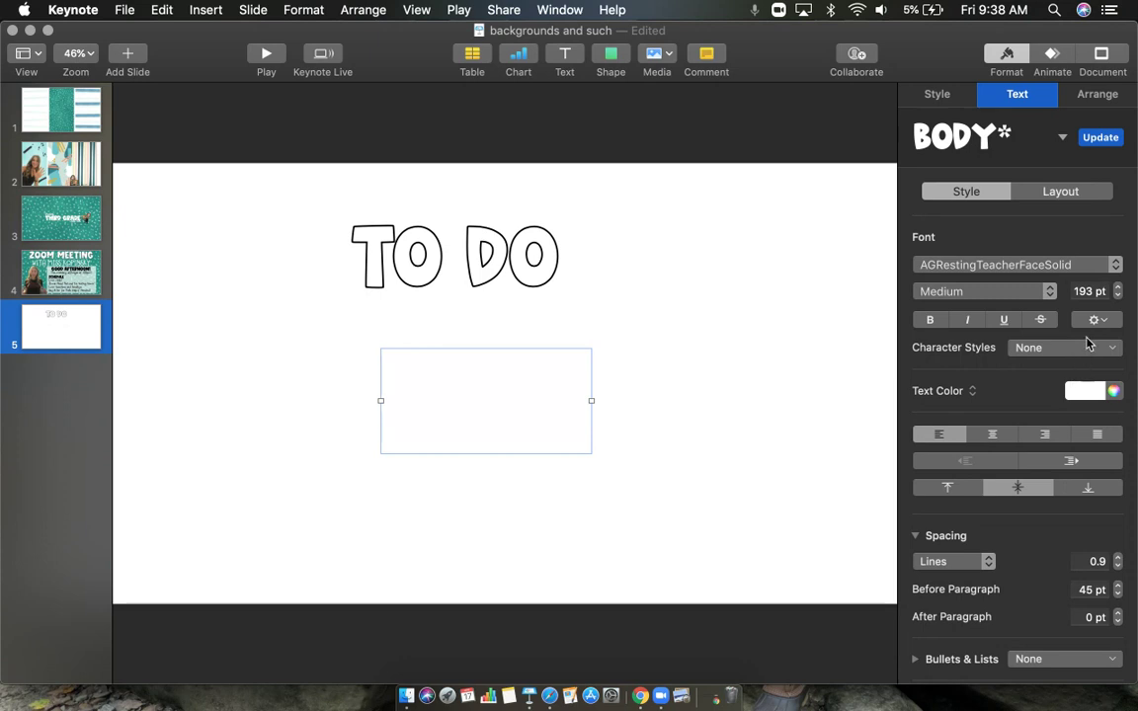
click(1107, 392)
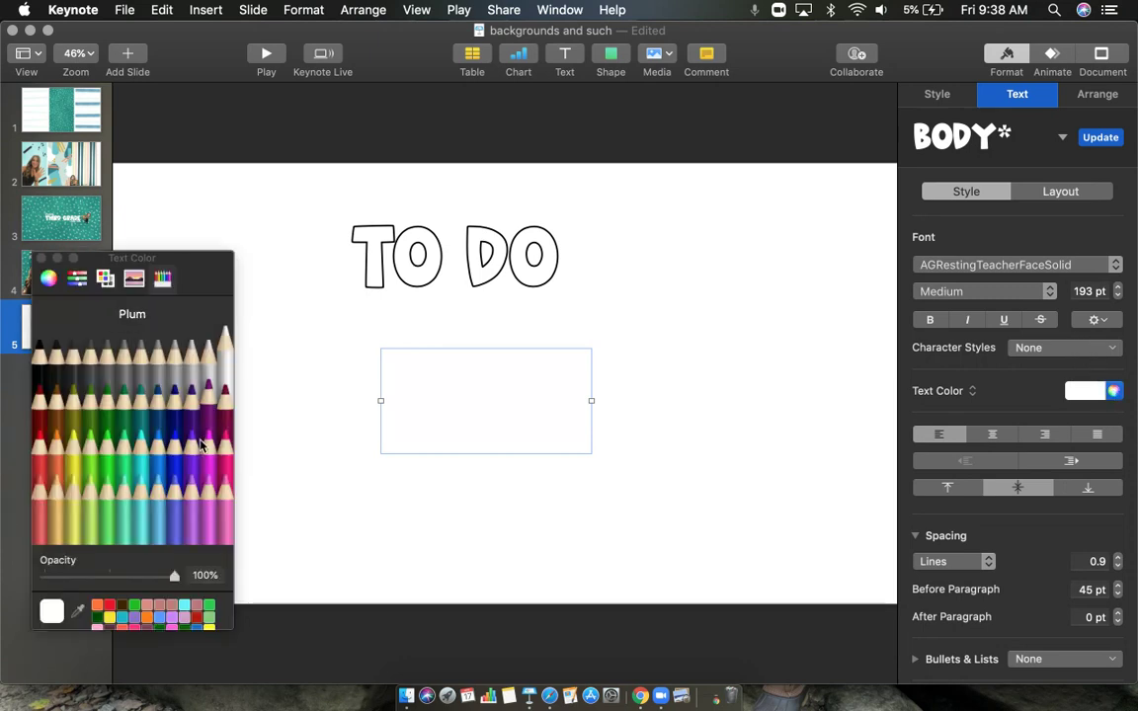
click(150, 390)
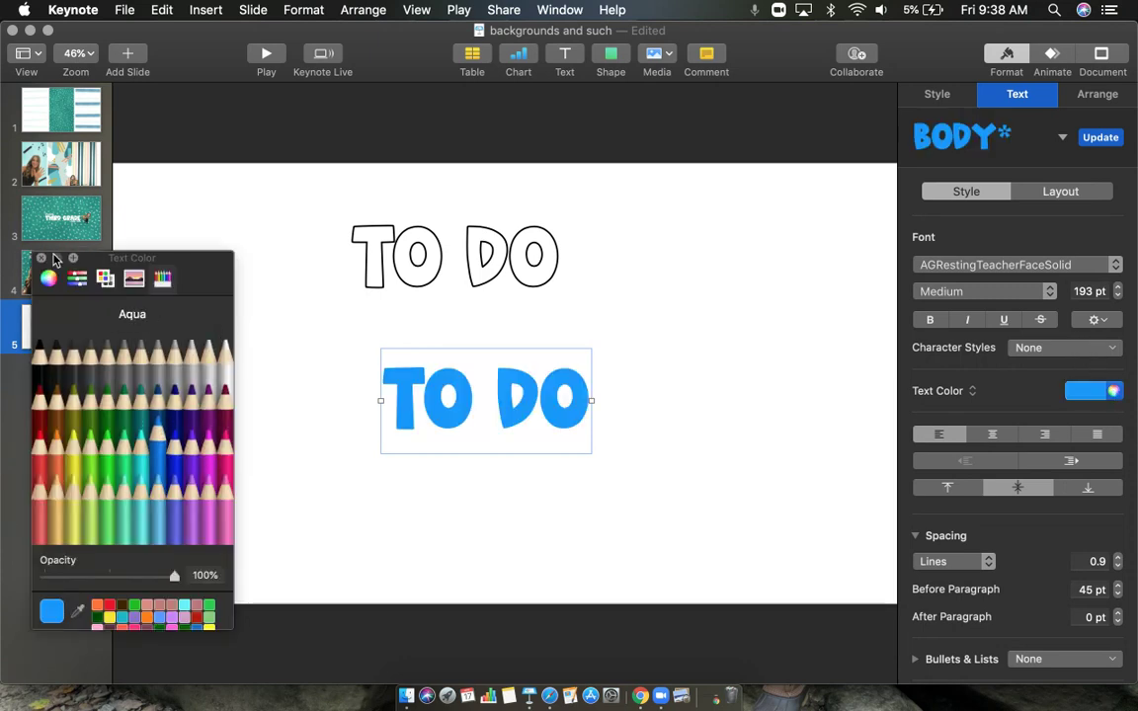
click(42, 259)
Step: Place the aqua TO DO behind the outlined one, slightly offset
drag(430, 395, 400, 254)
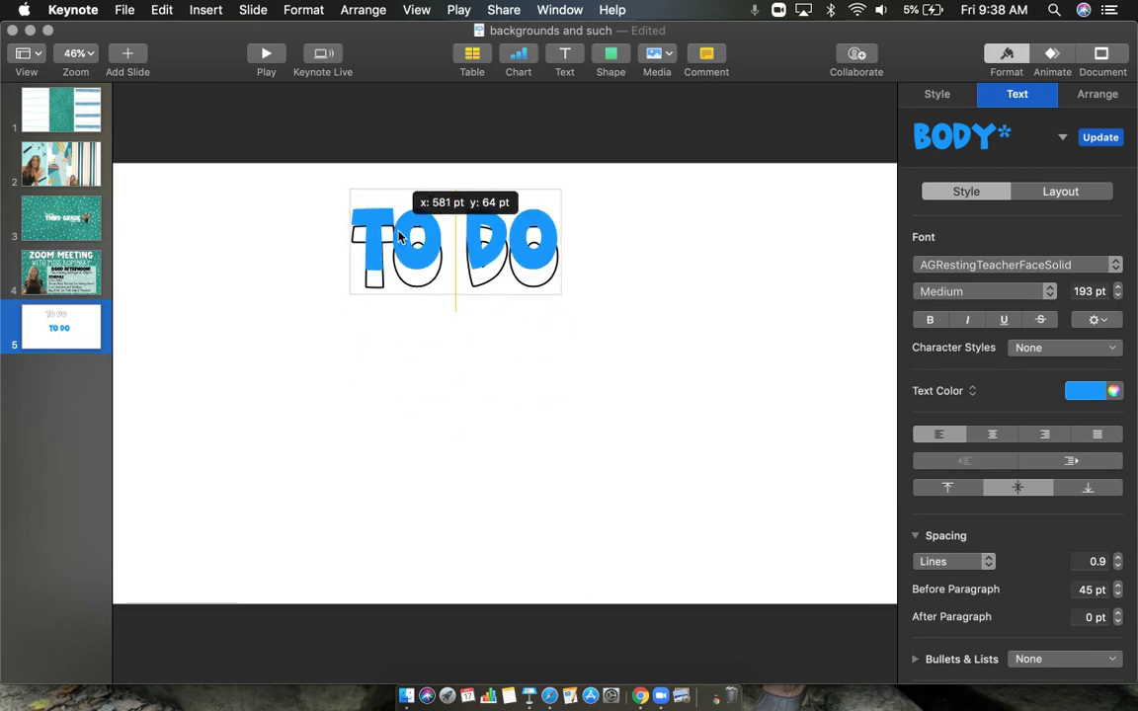
right_click(400, 245)
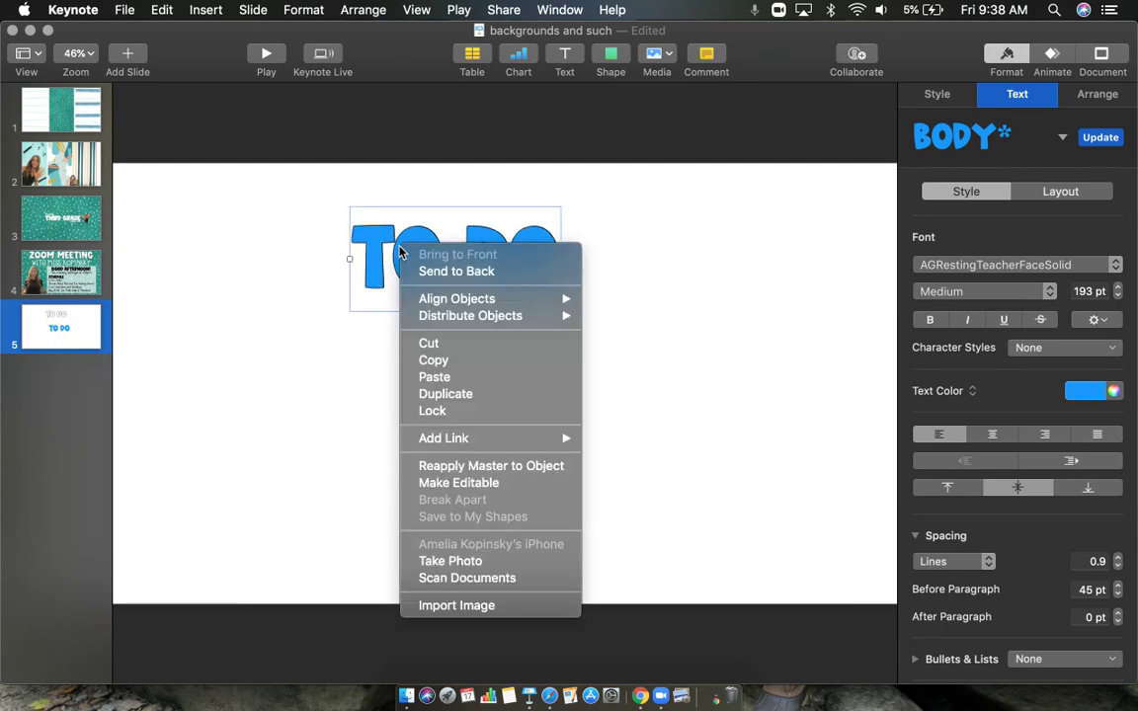
click(456, 271)
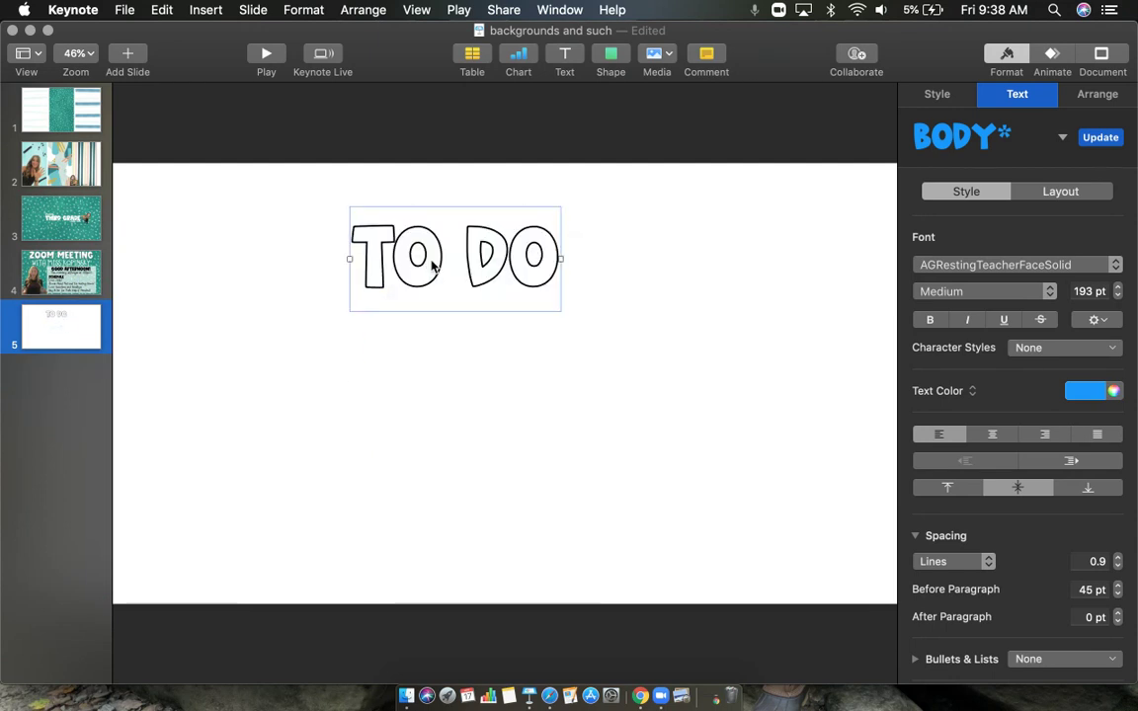
drag(430, 265, 438, 269)
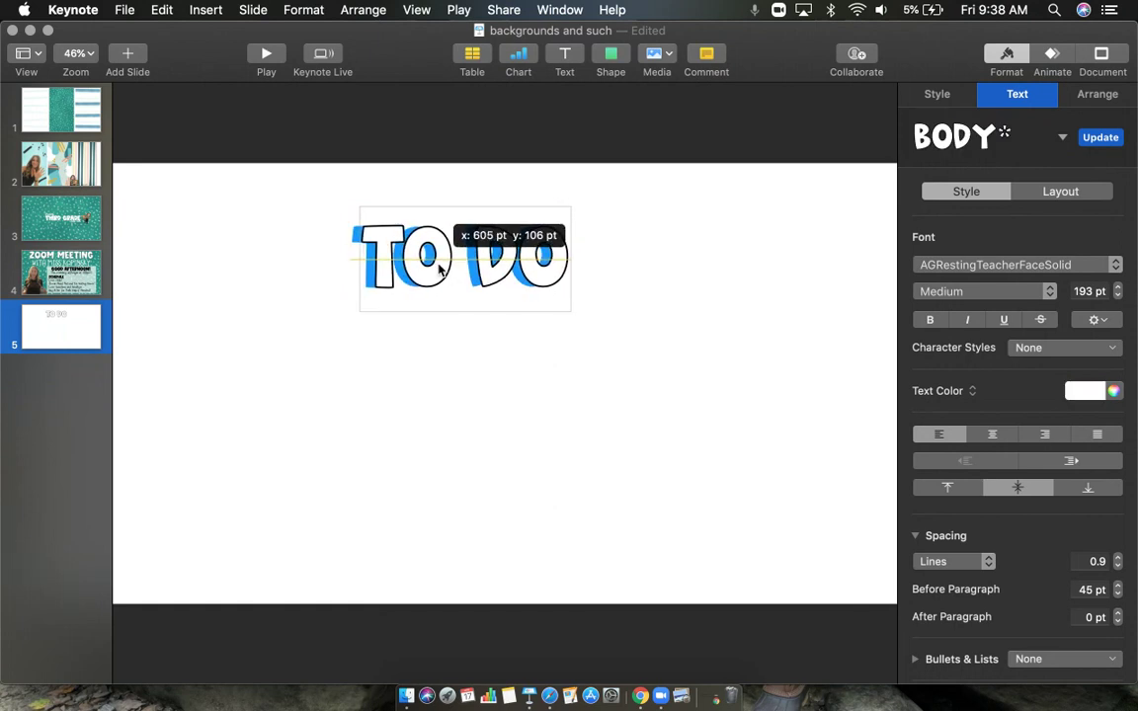
drag(438, 269, 438, 269)
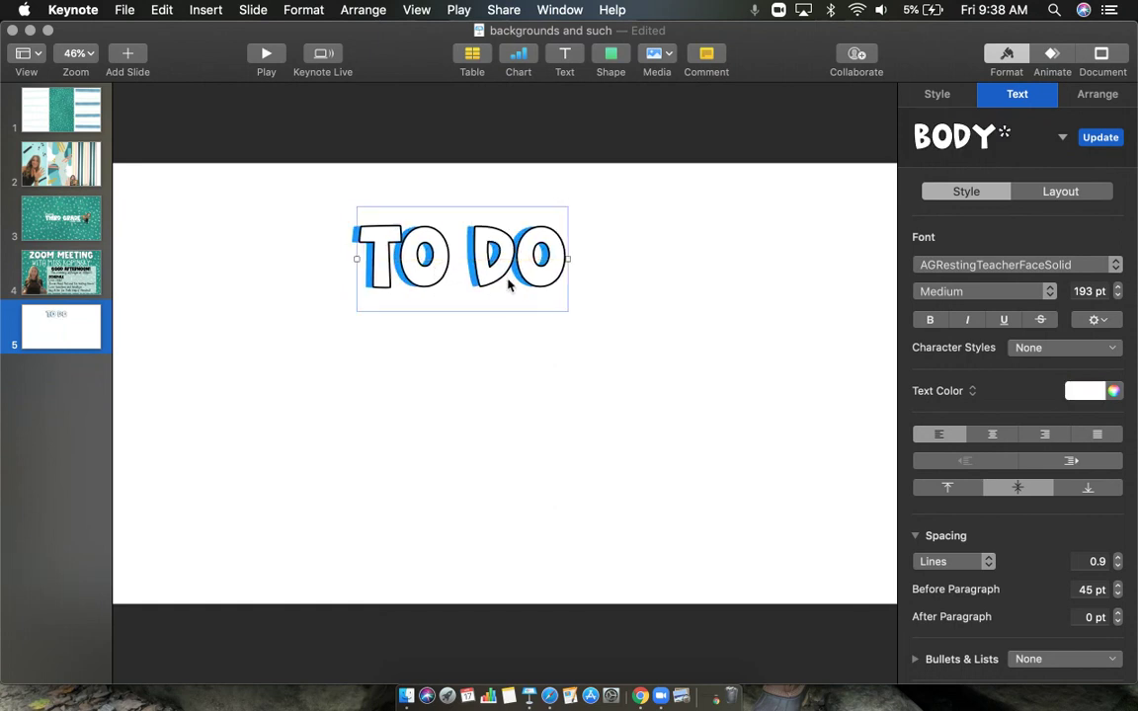
Step: Turn on a shadow for the outlined TO DO text
click(1093, 320)
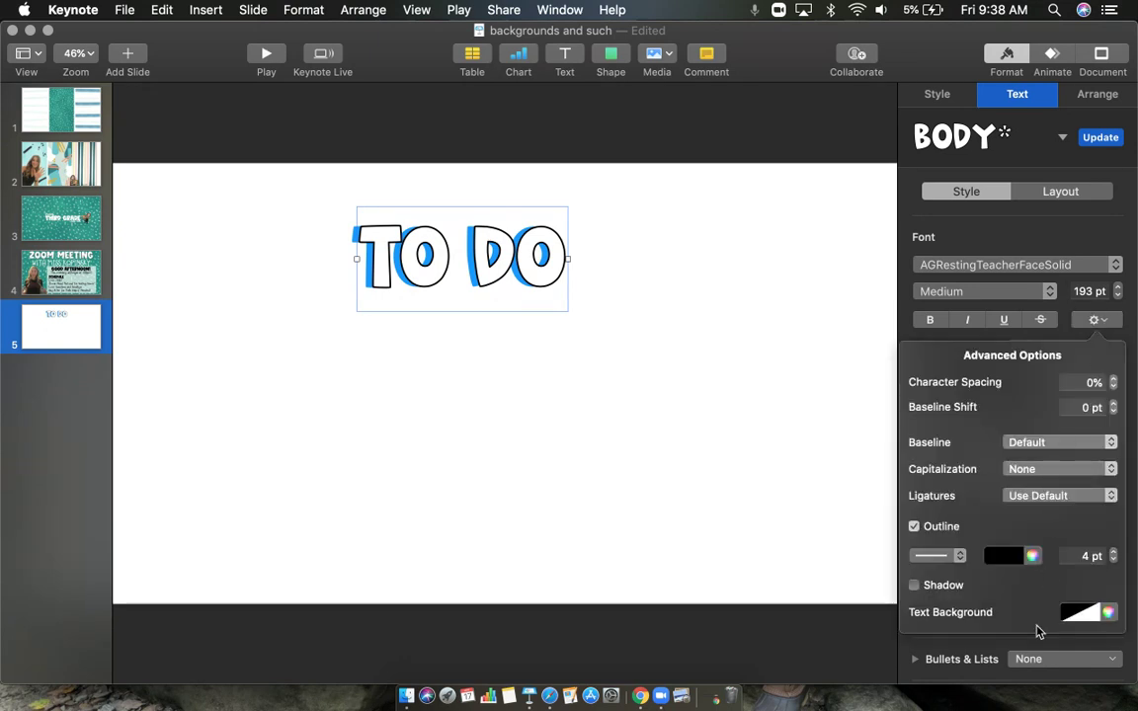
click(914, 586)
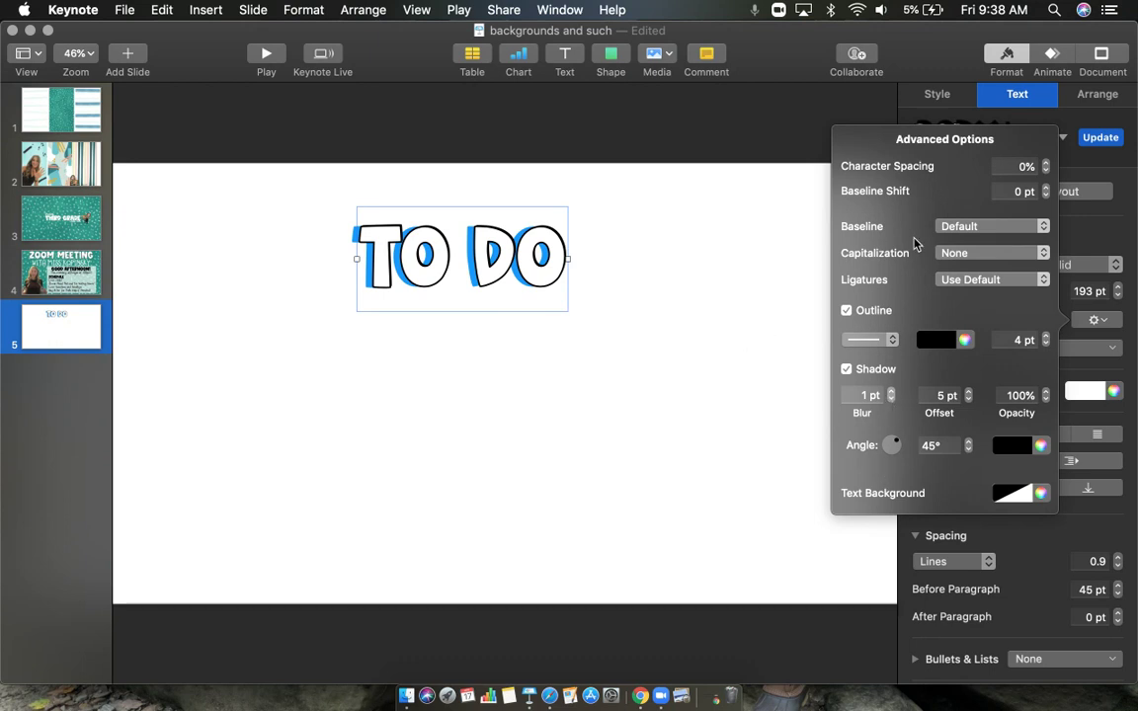
click(804, 222)
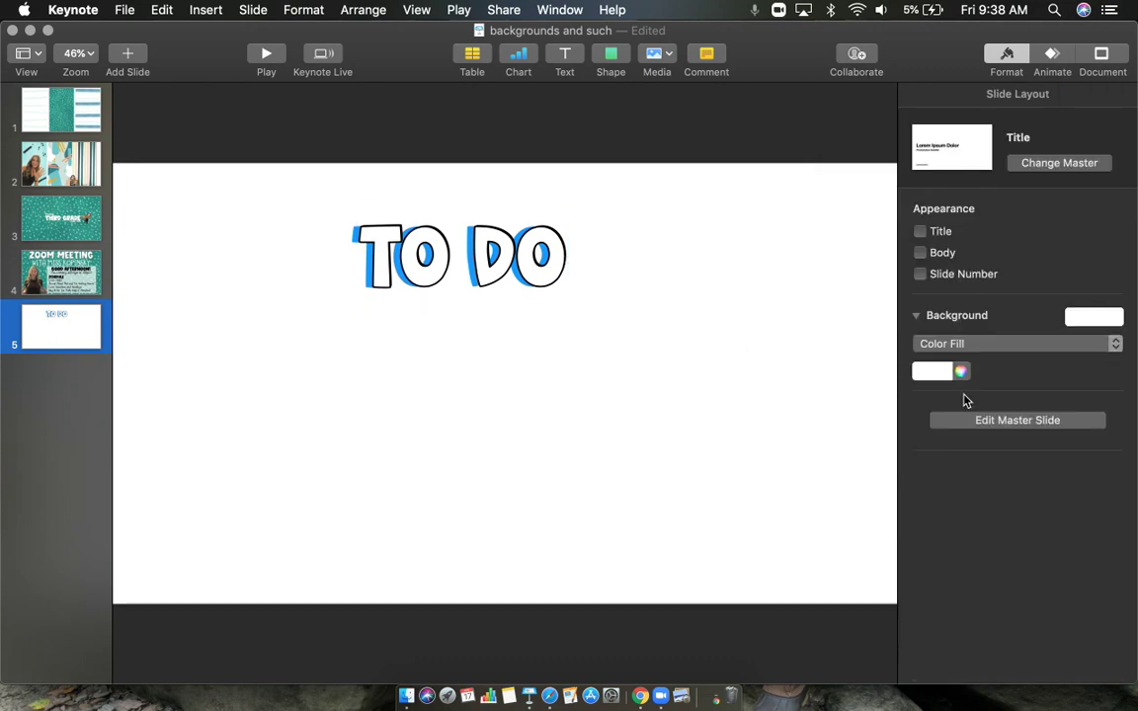
Step: Remove the white fill from the front outlined TO DO
click(425, 259)
click(427, 370)
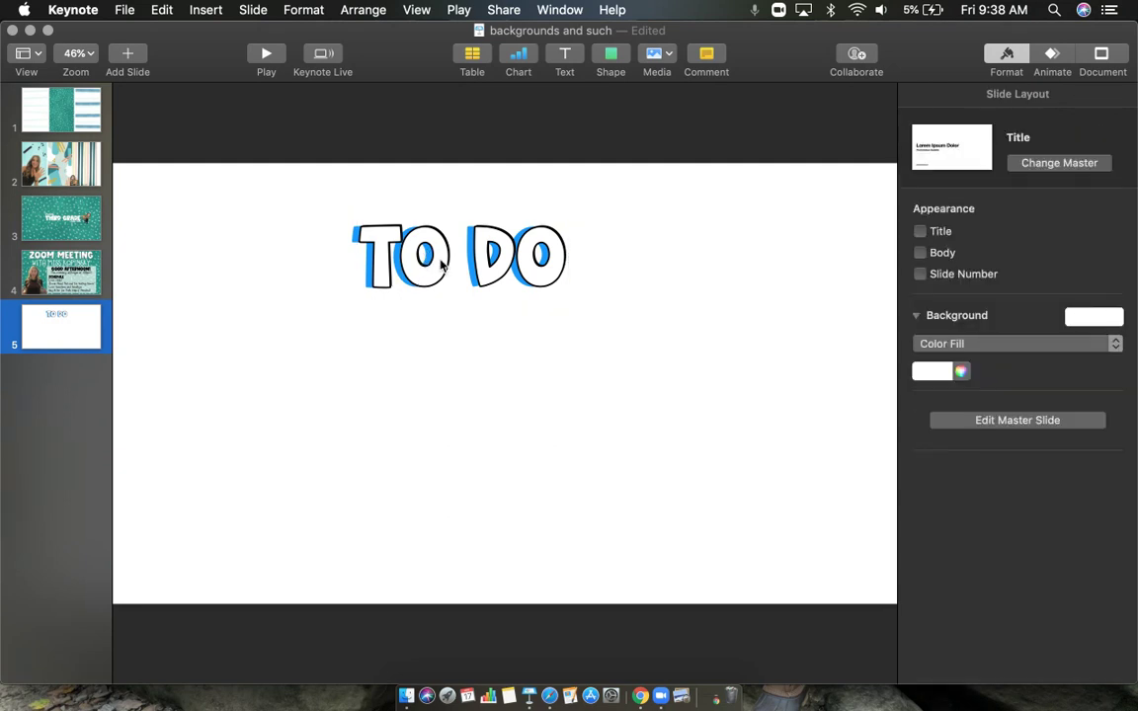
click(441, 259)
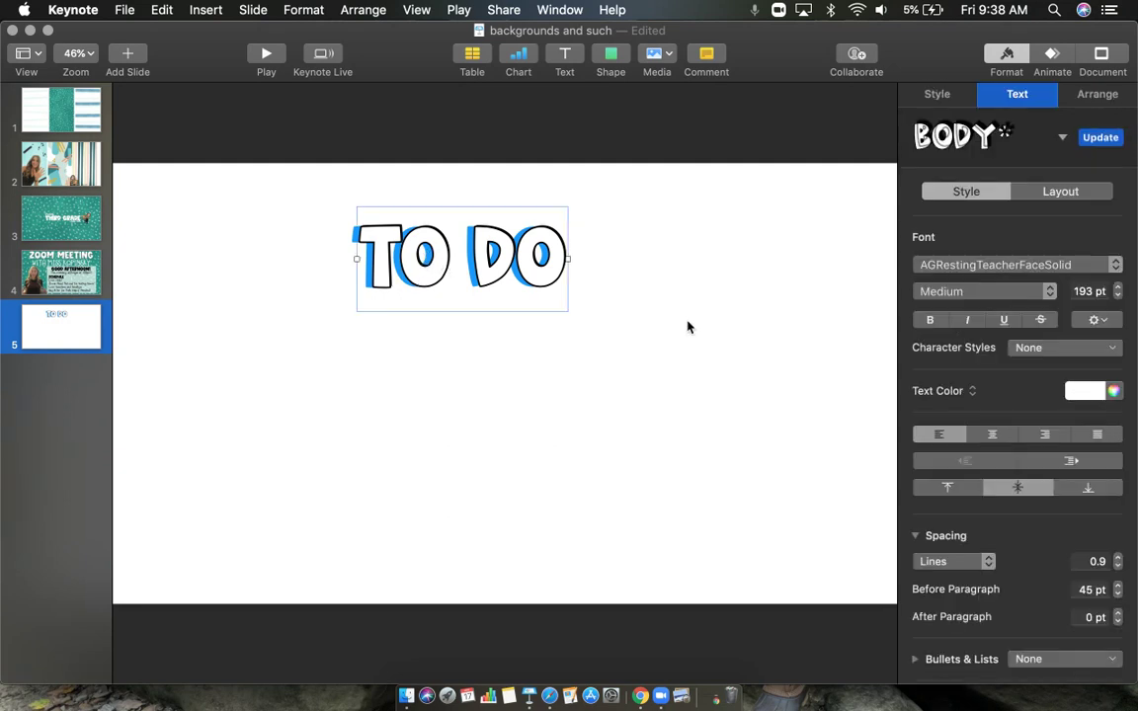
click(971, 393)
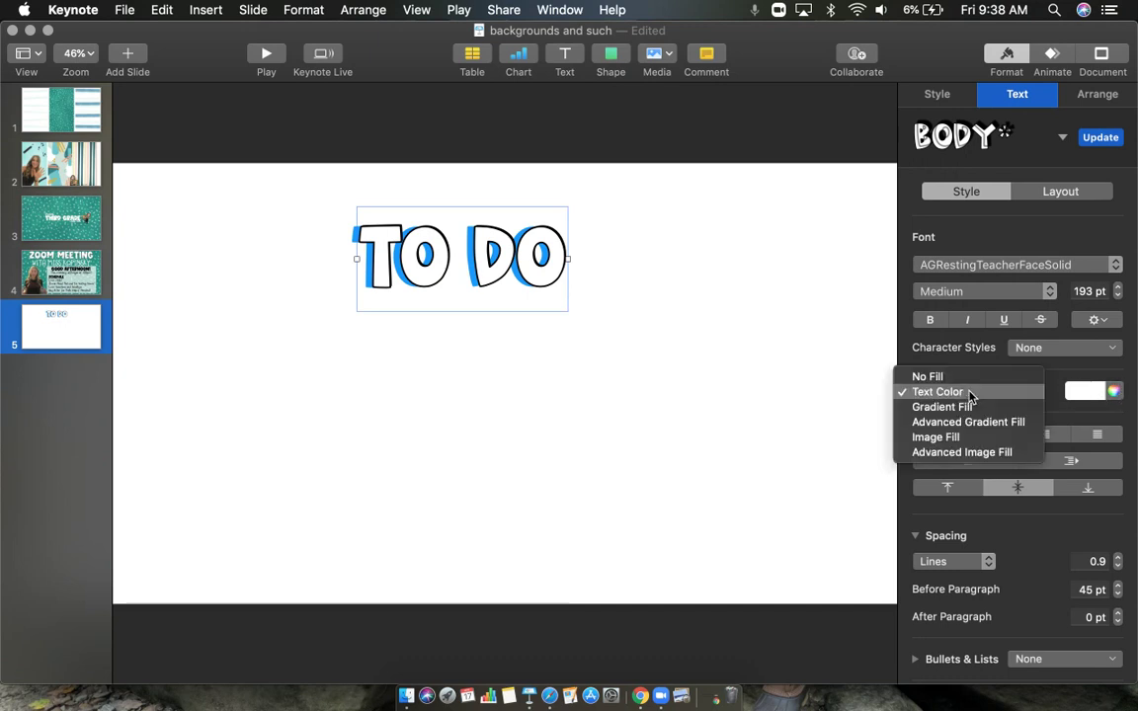
click(934, 377)
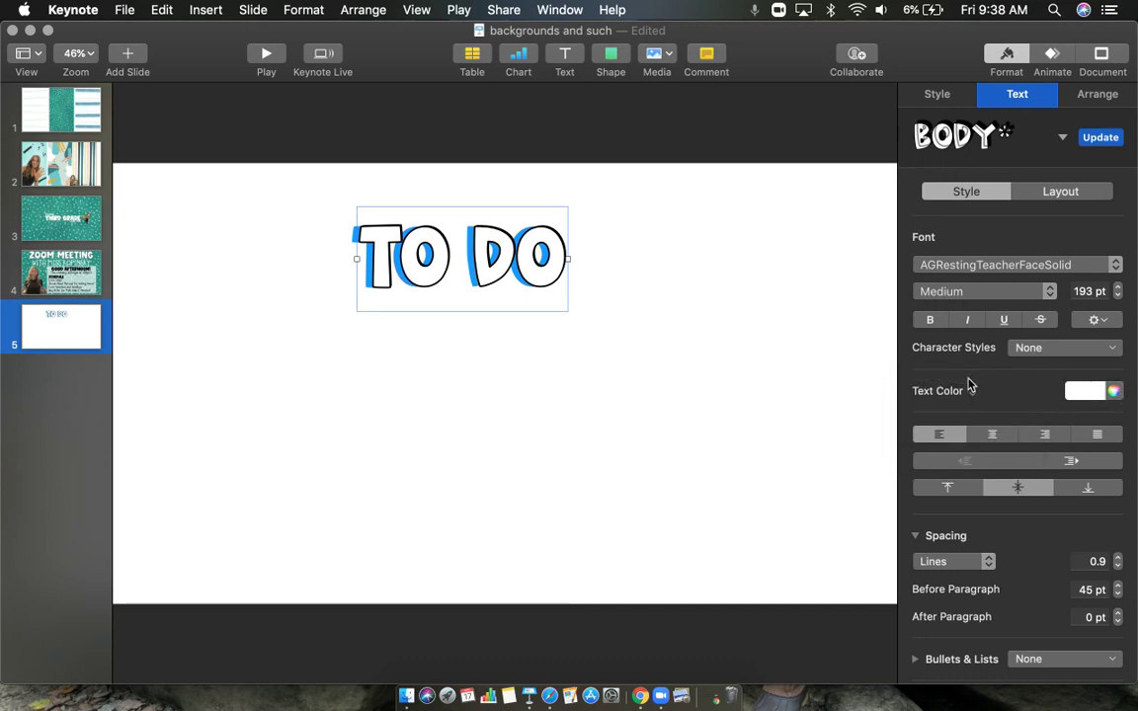
Step: Nudge the hollow outline TO DO slightly right of the blue copy
click(604, 355)
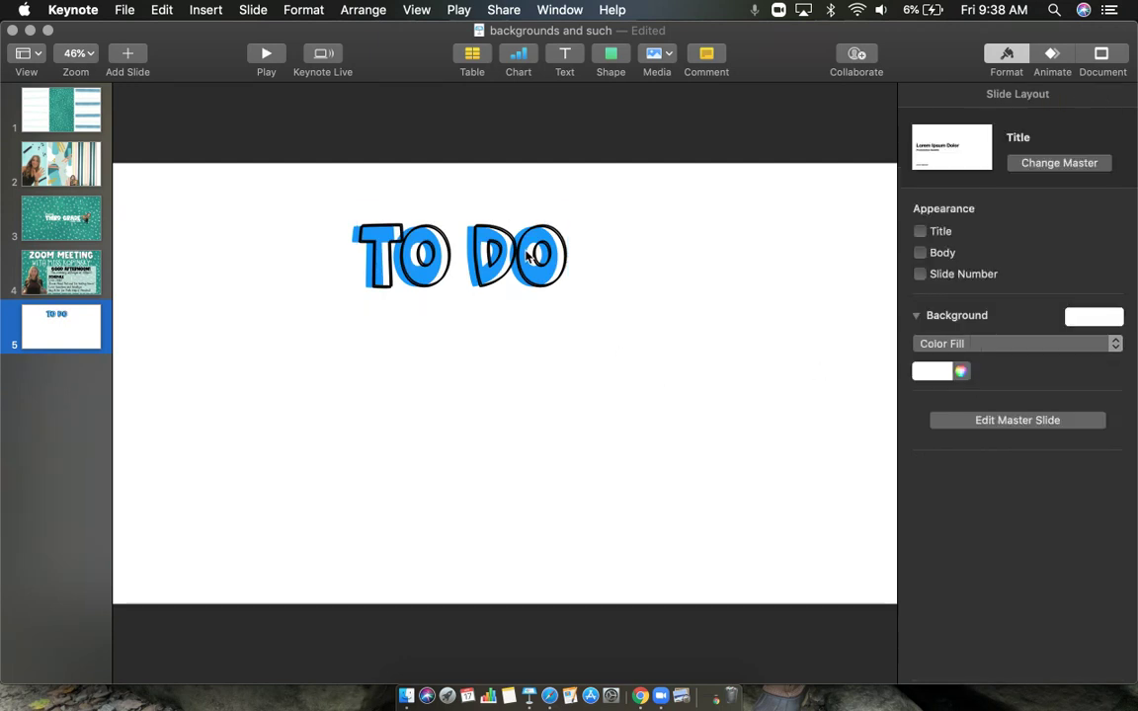
drag(528, 255, 526, 259)
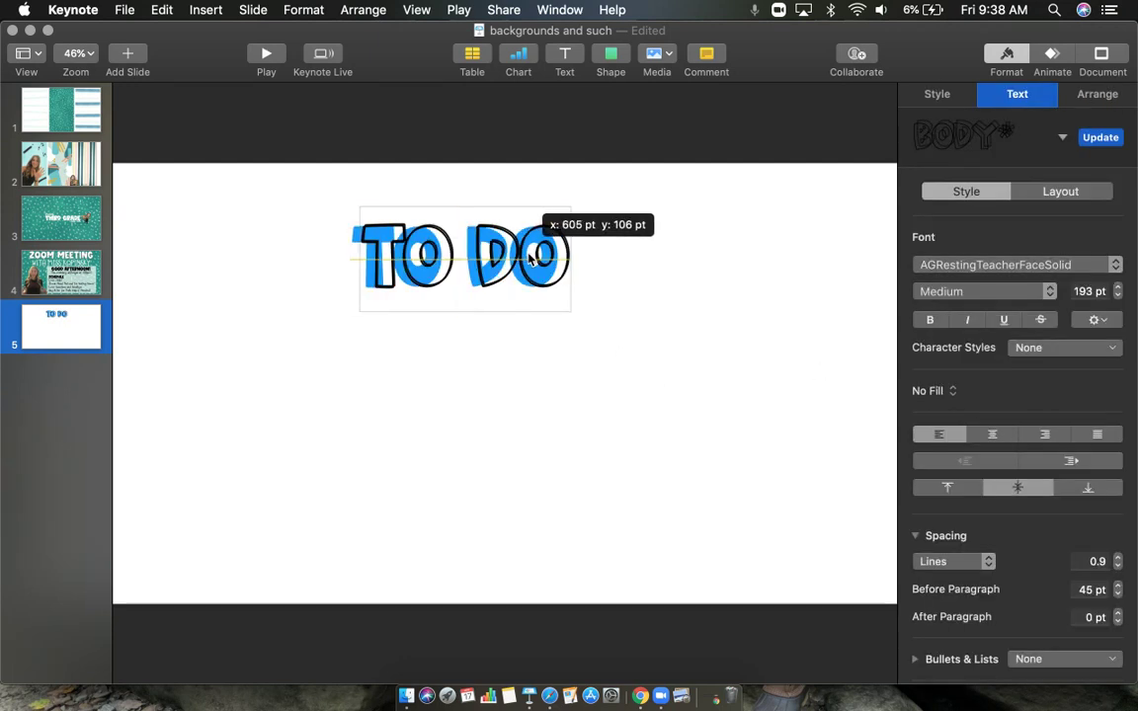
drag(526, 257, 532, 258)
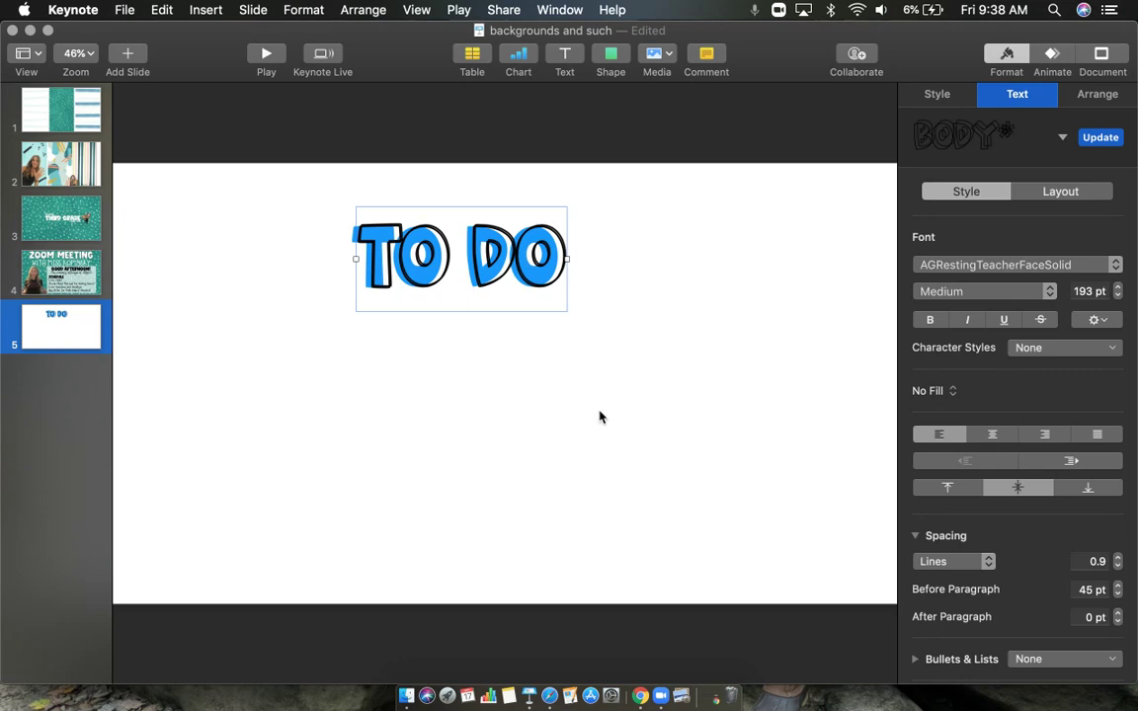
Step: Reposition the Keynote window over the browser and start a partial screen capture
mouse_move(414, 36)
mouse_down()
mouse_move(427, 446)
mouse_move(432, 91)
mouse_up()
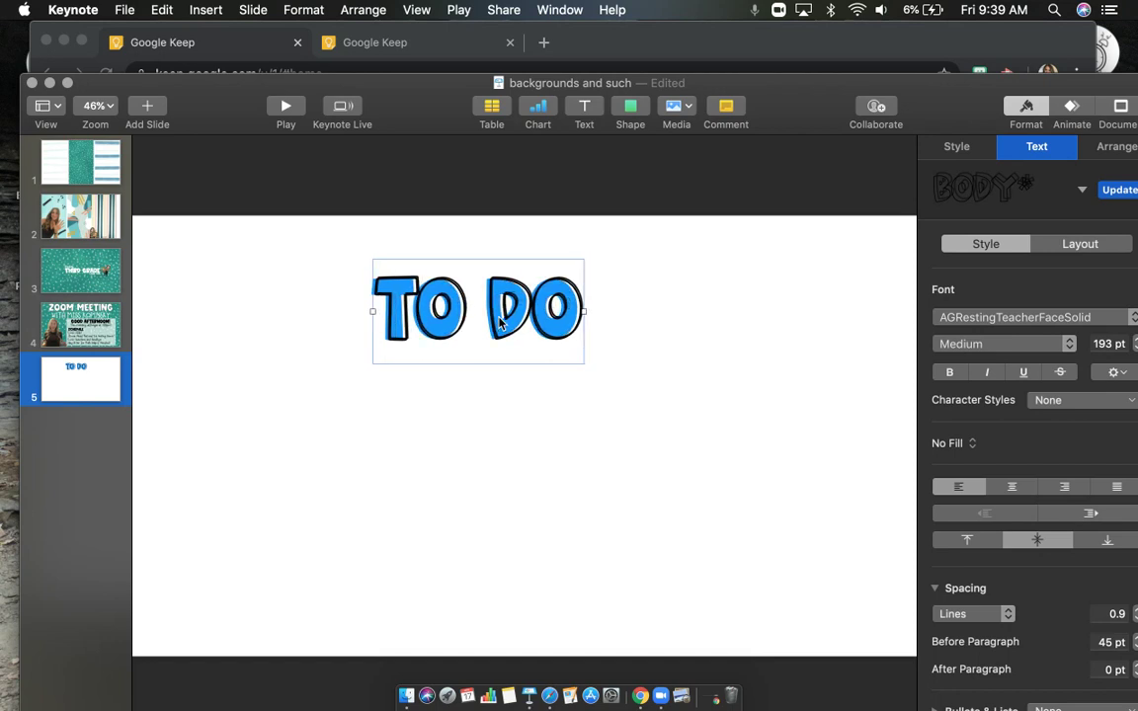
click(544, 424)
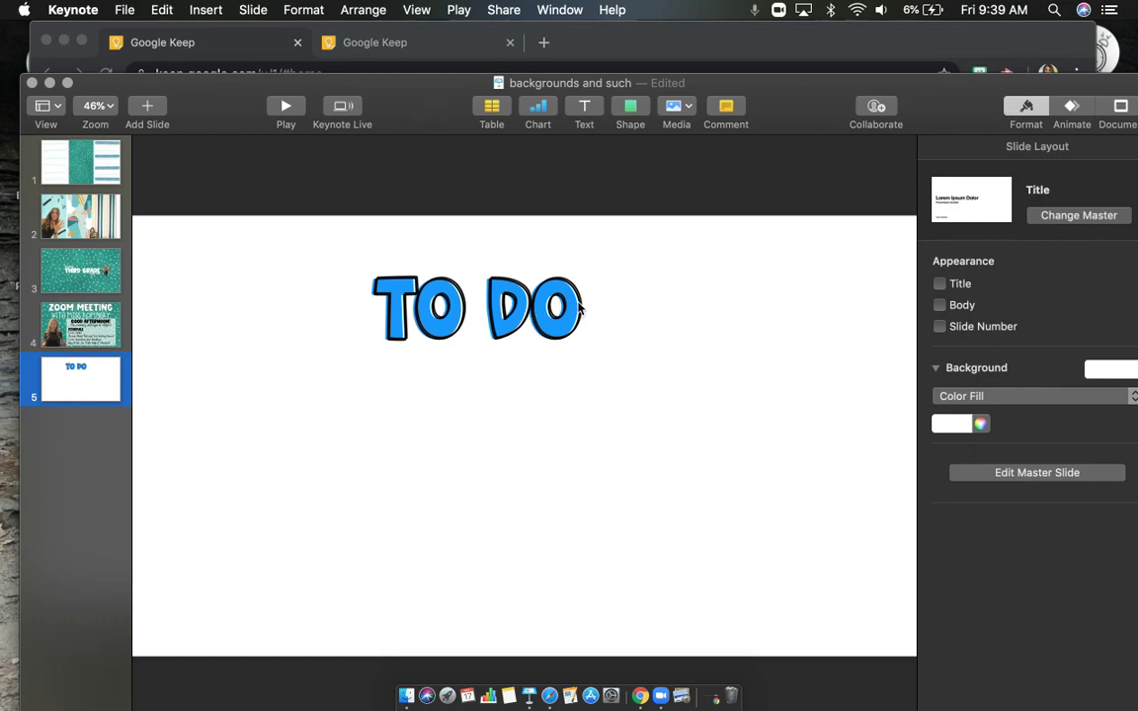
mouse_move(413, 113)
mouse_down()
mouse_move(394, 252)
mouse_move(412, 80)
mouse_up()
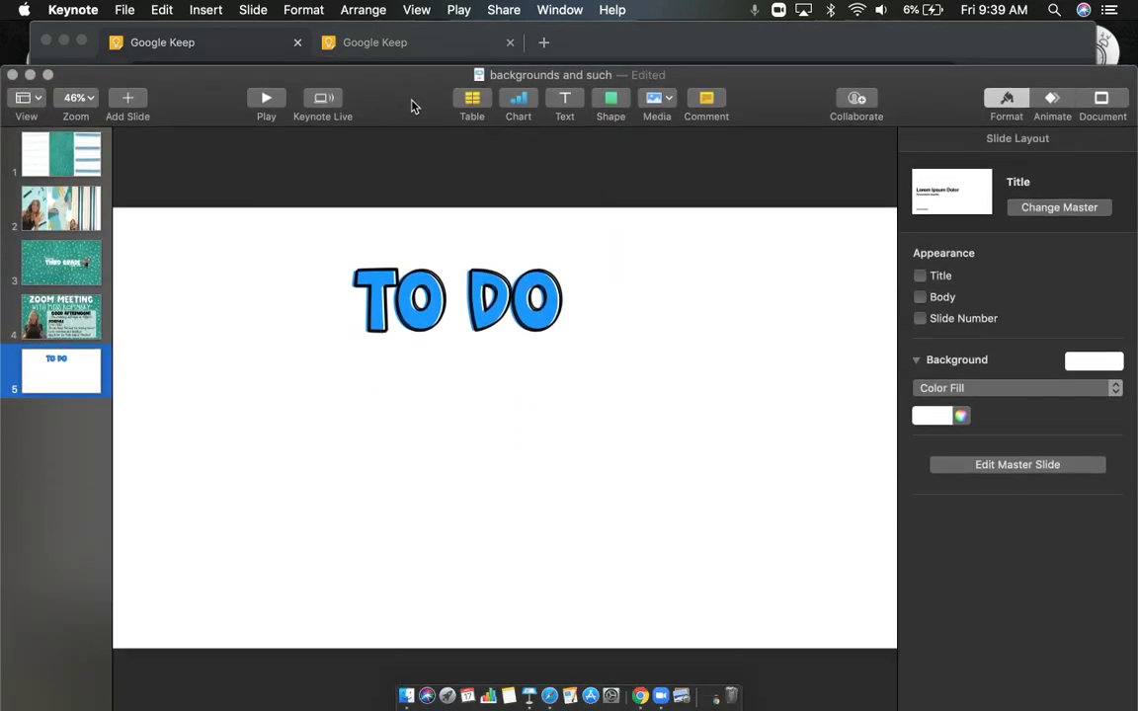
key(super+shift+5)
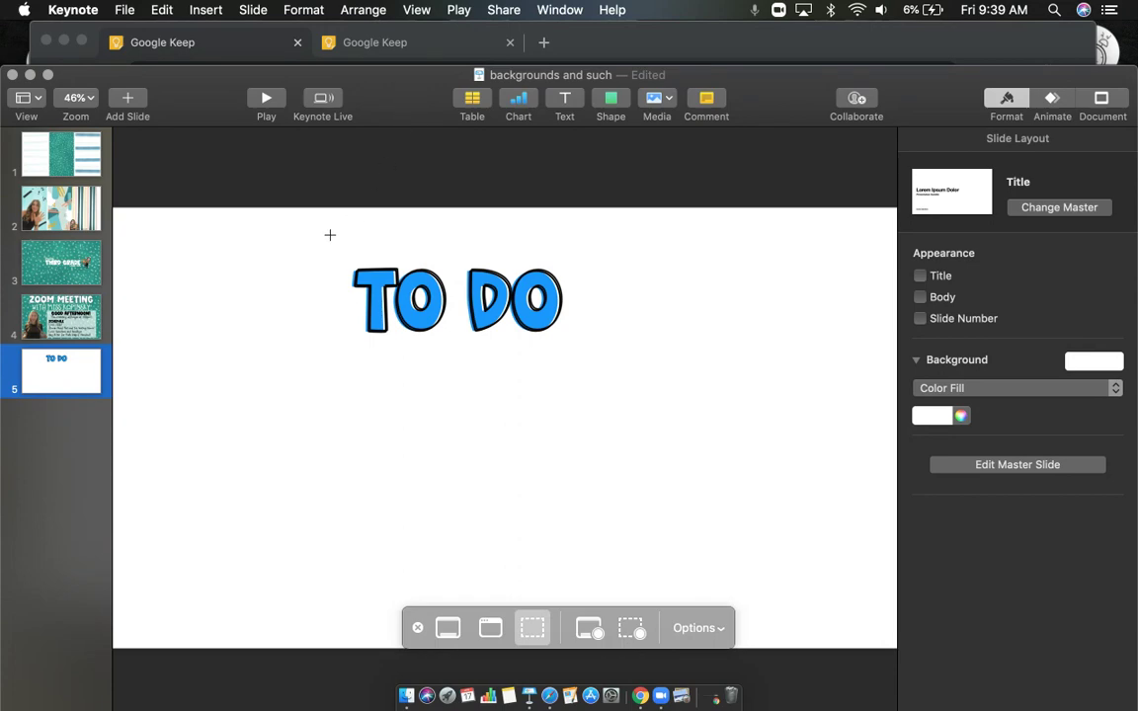
Step: Screenshot the blue TO DO header in Keynote, then bring Google Keep in Chrome forward
drag(330, 256, 587, 353)
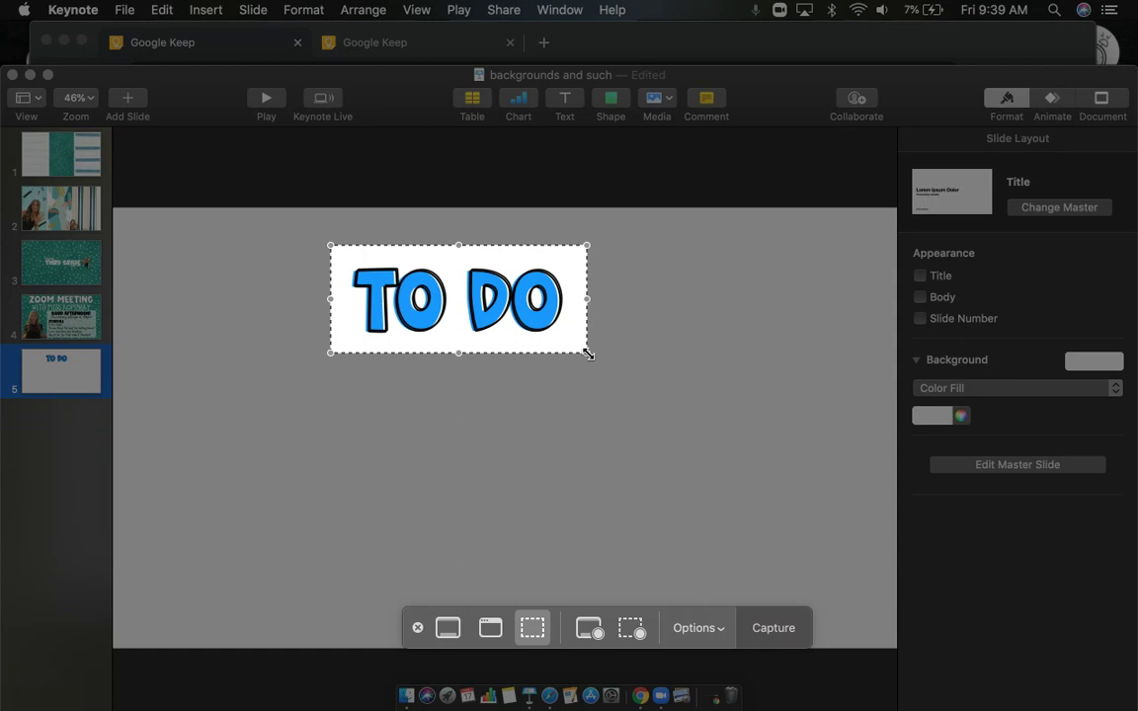
key(Return)
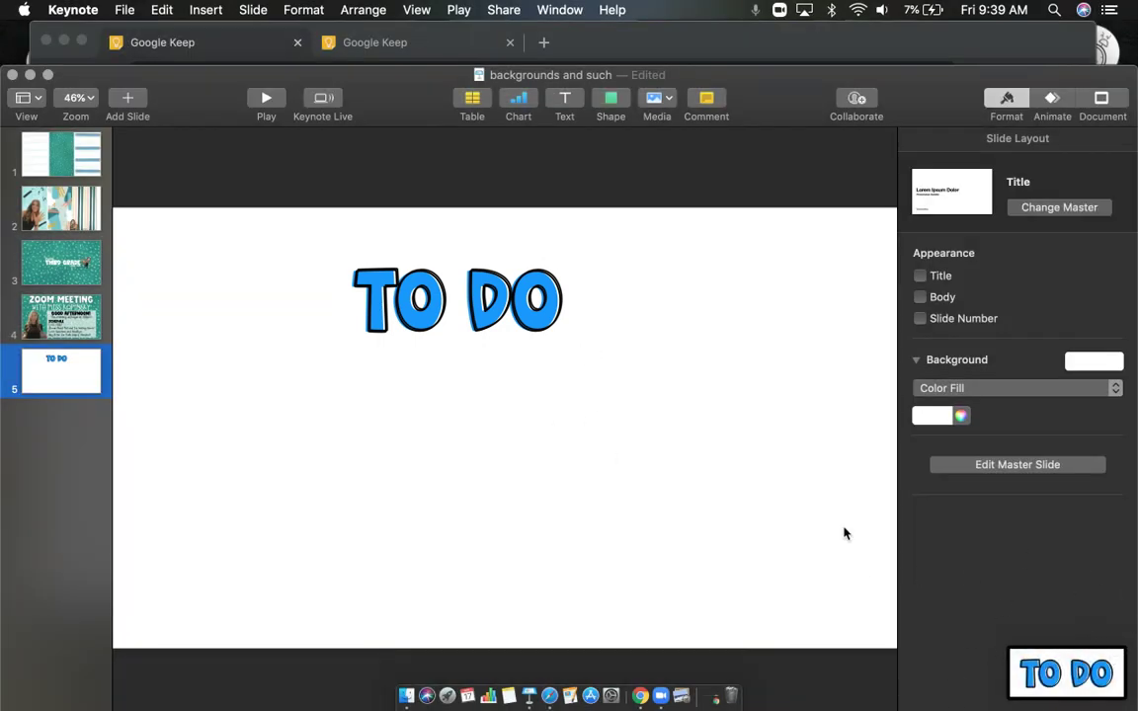
click(609, 65)
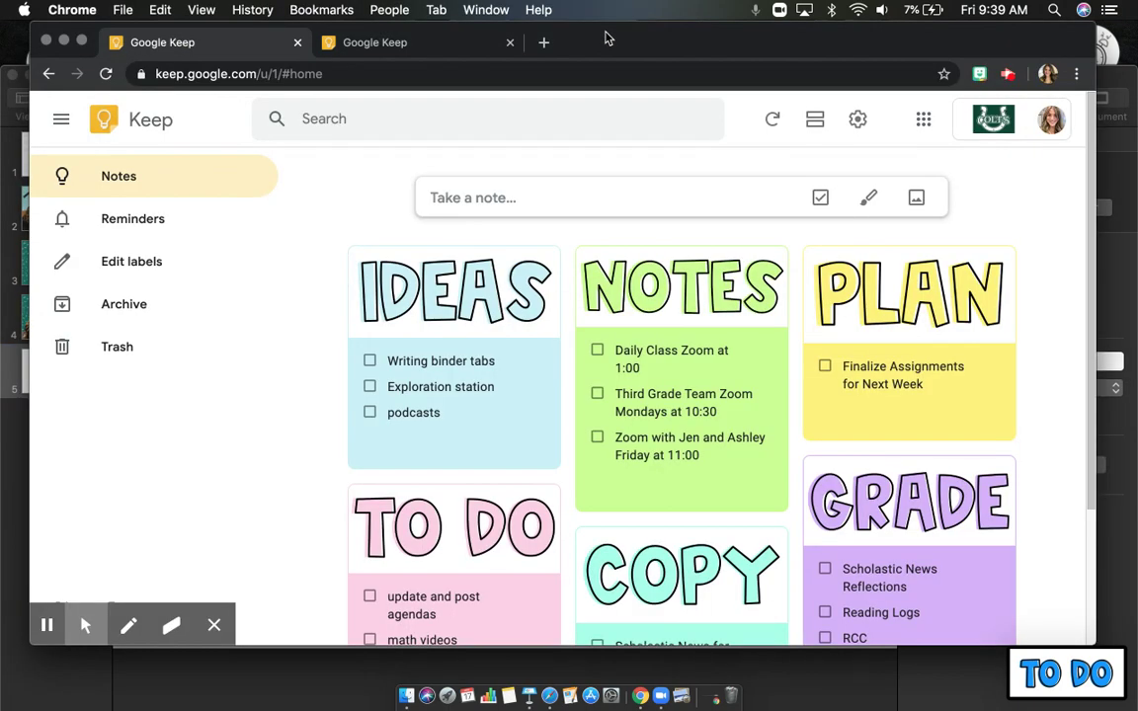
Step: Create a new Keep checklist note headed by the TO DO screenshot from the Desktop
click(386, 45)
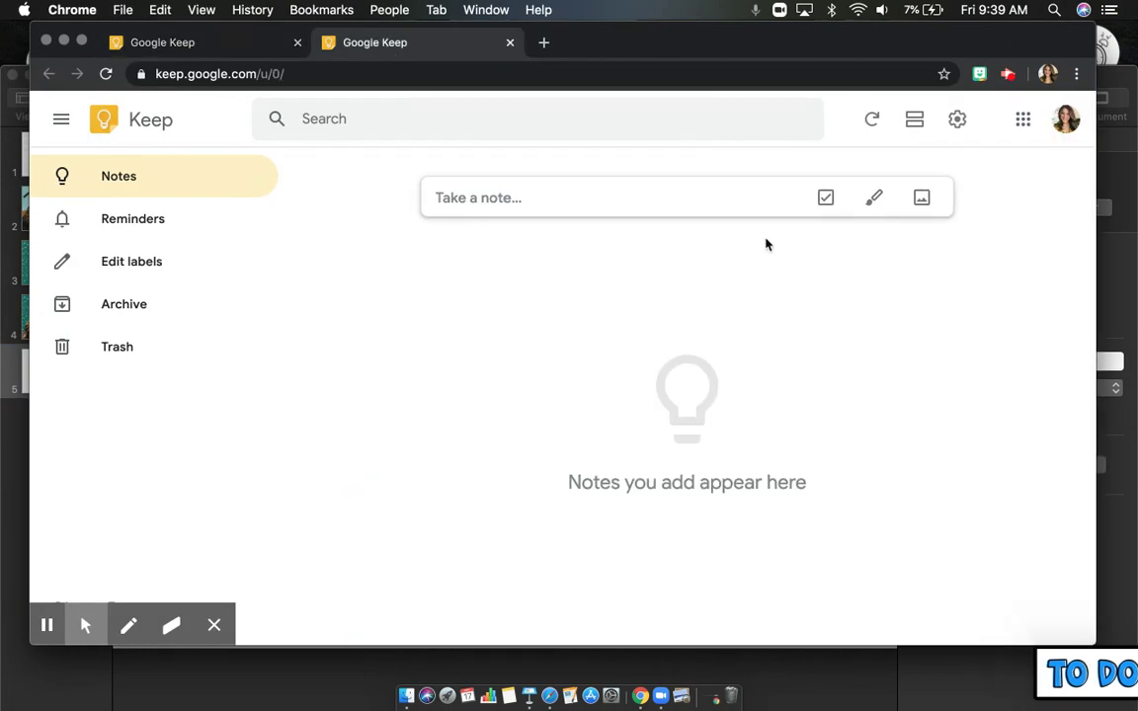
click(826, 199)
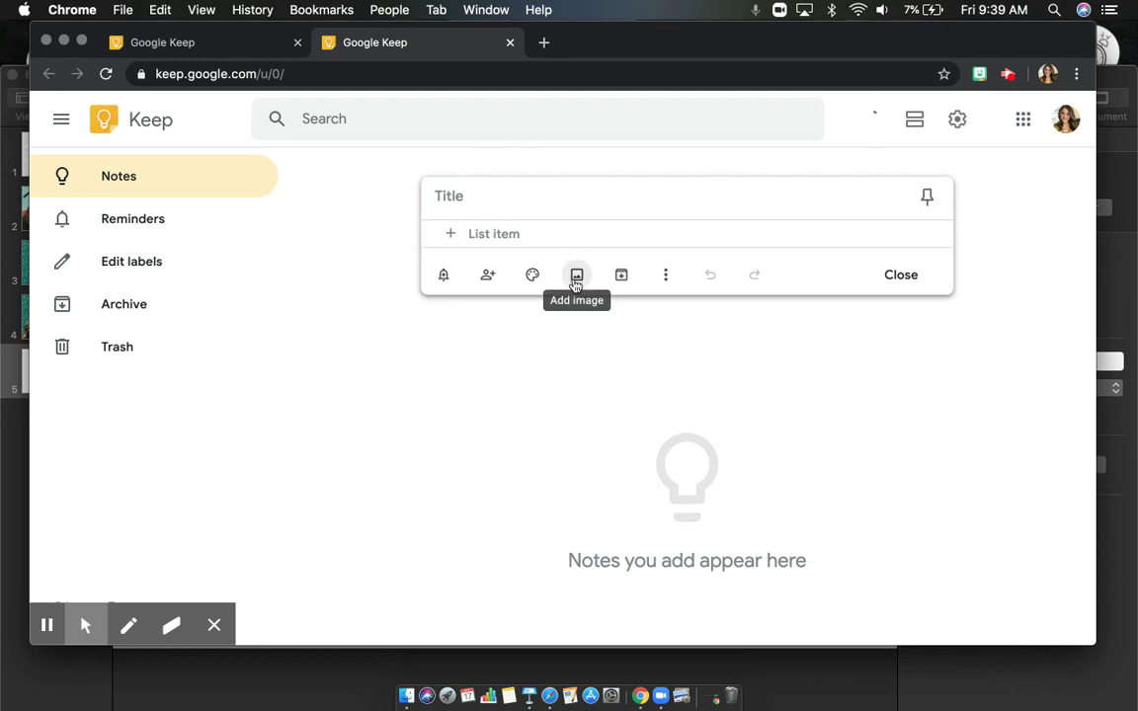
click(576, 276)
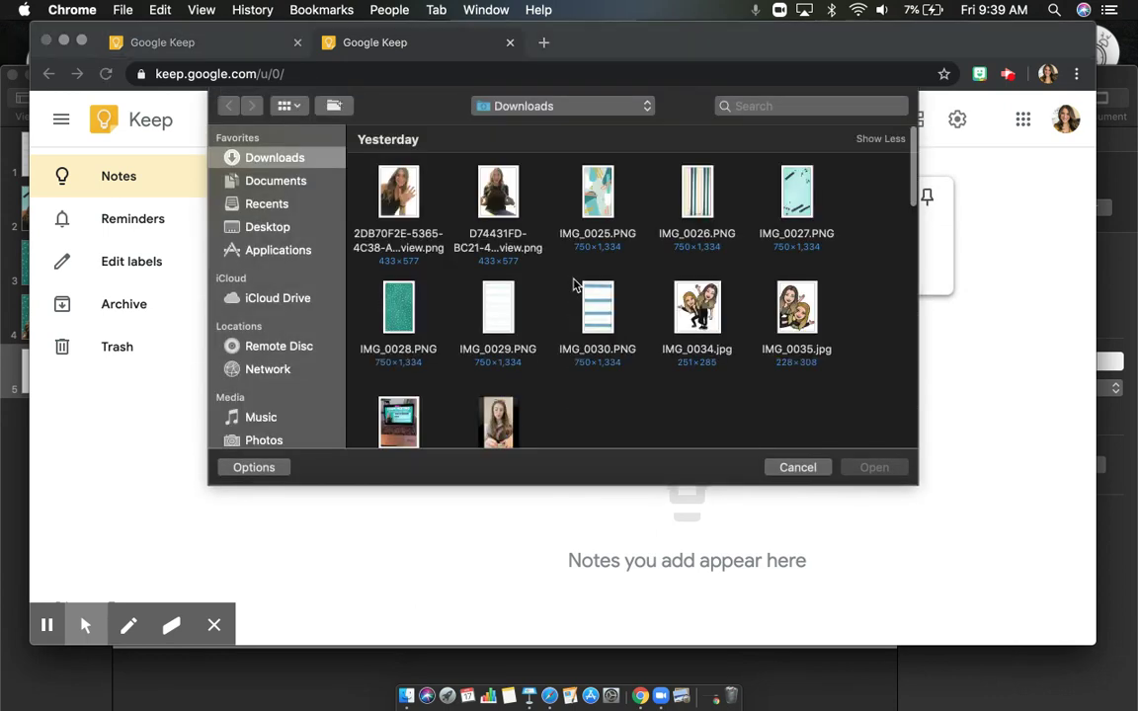
click(281, 227)
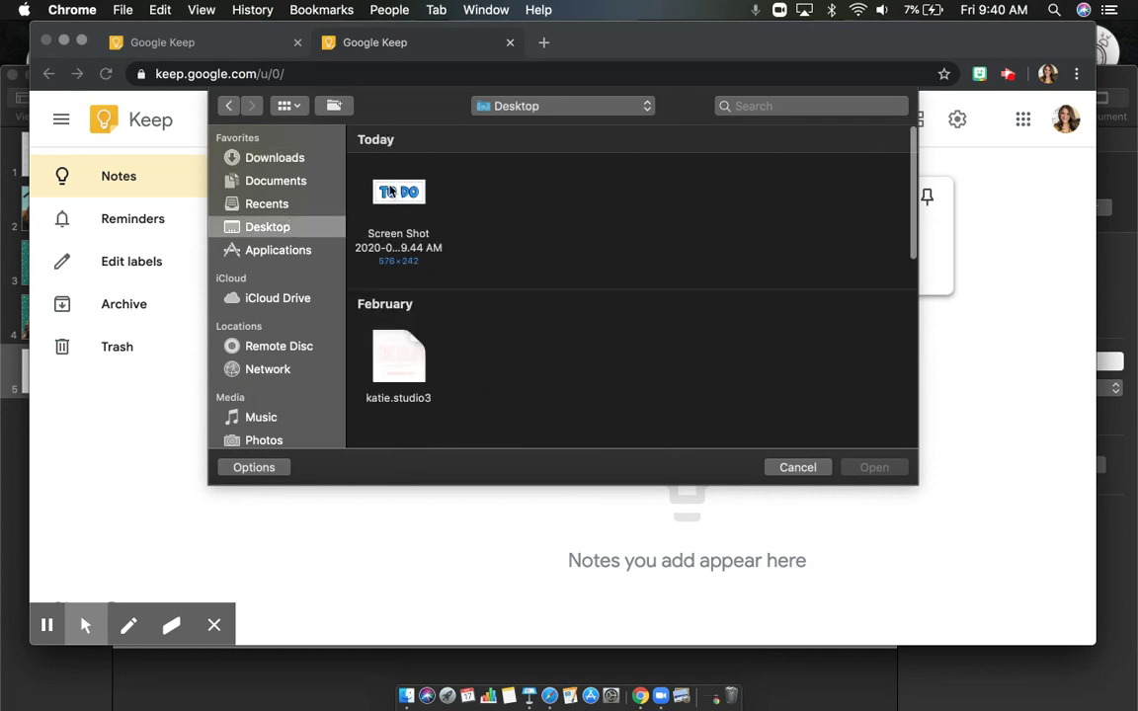
click(398, 193)
click(875, 467)
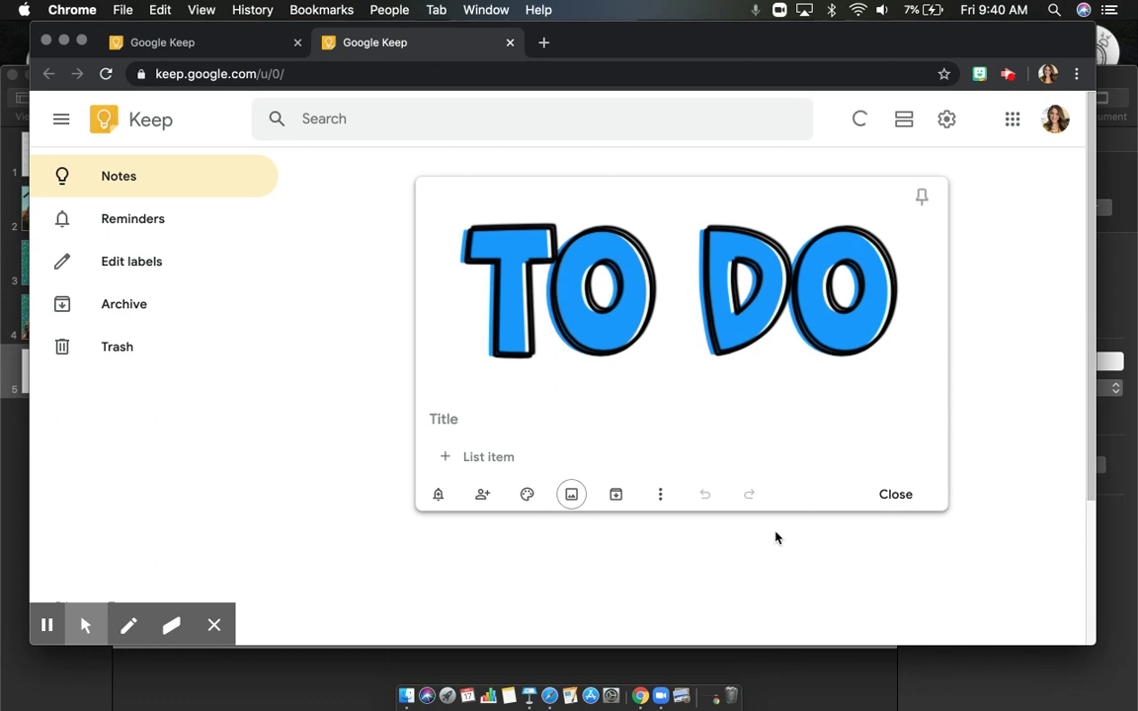
click(894, 495)
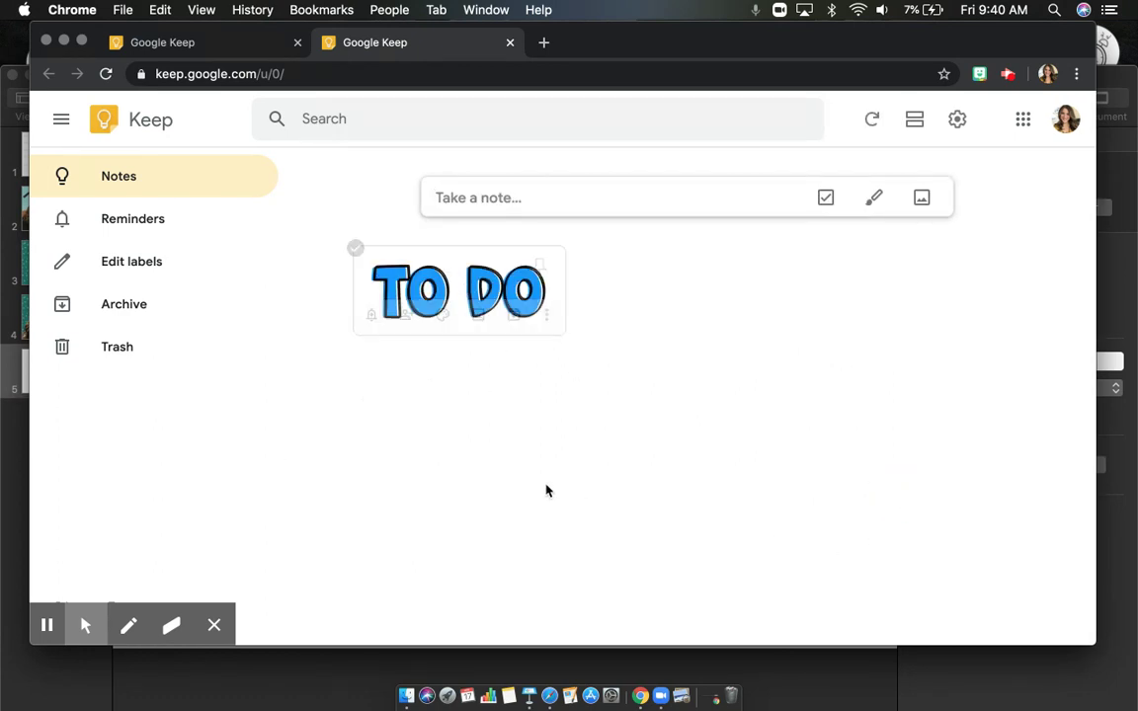
mouse_move(459, 291)
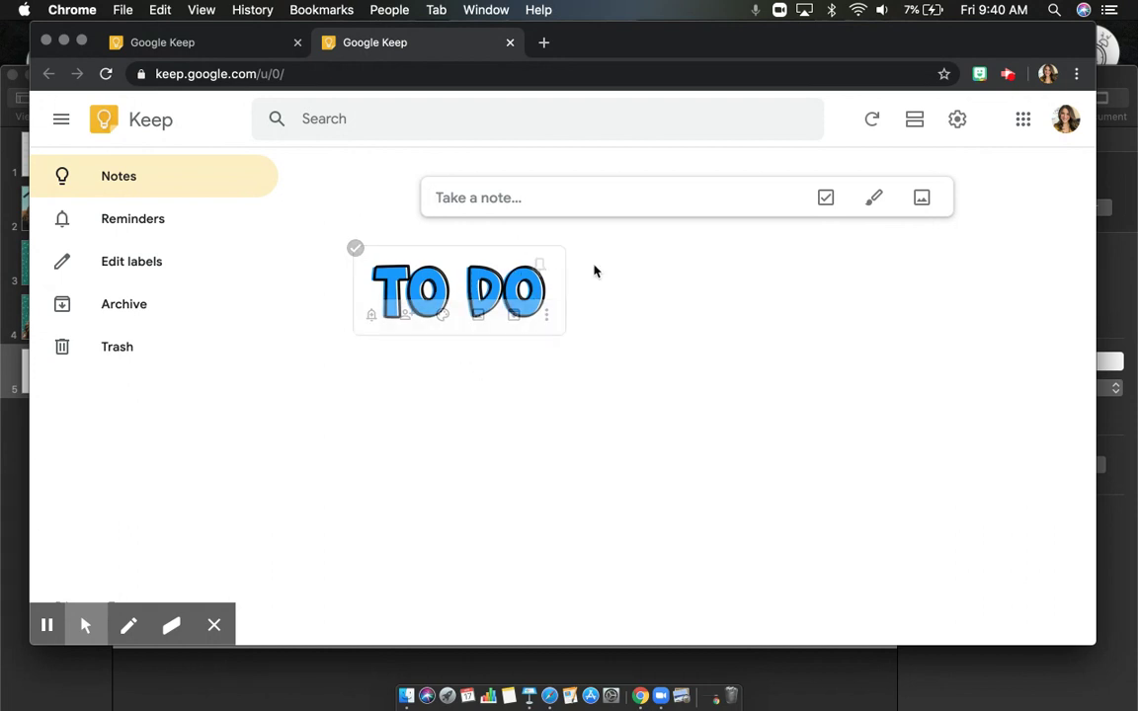
Step: Colour the TO DO image note dark blue
click(417, 257)
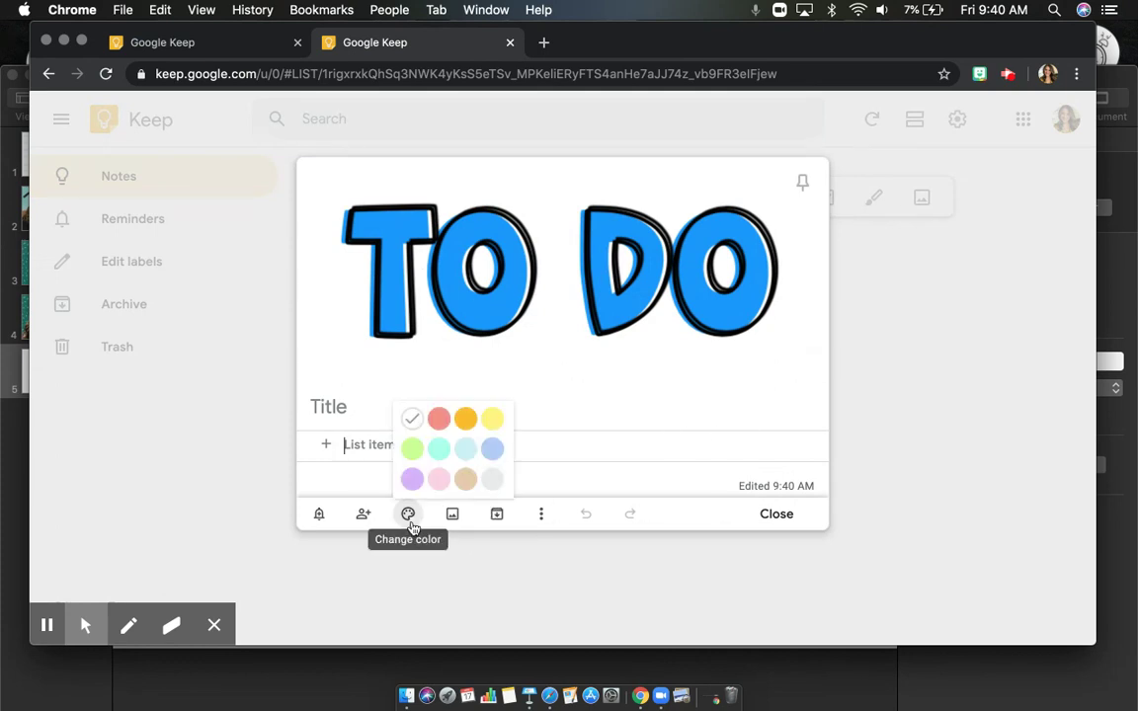
click(492, 451)
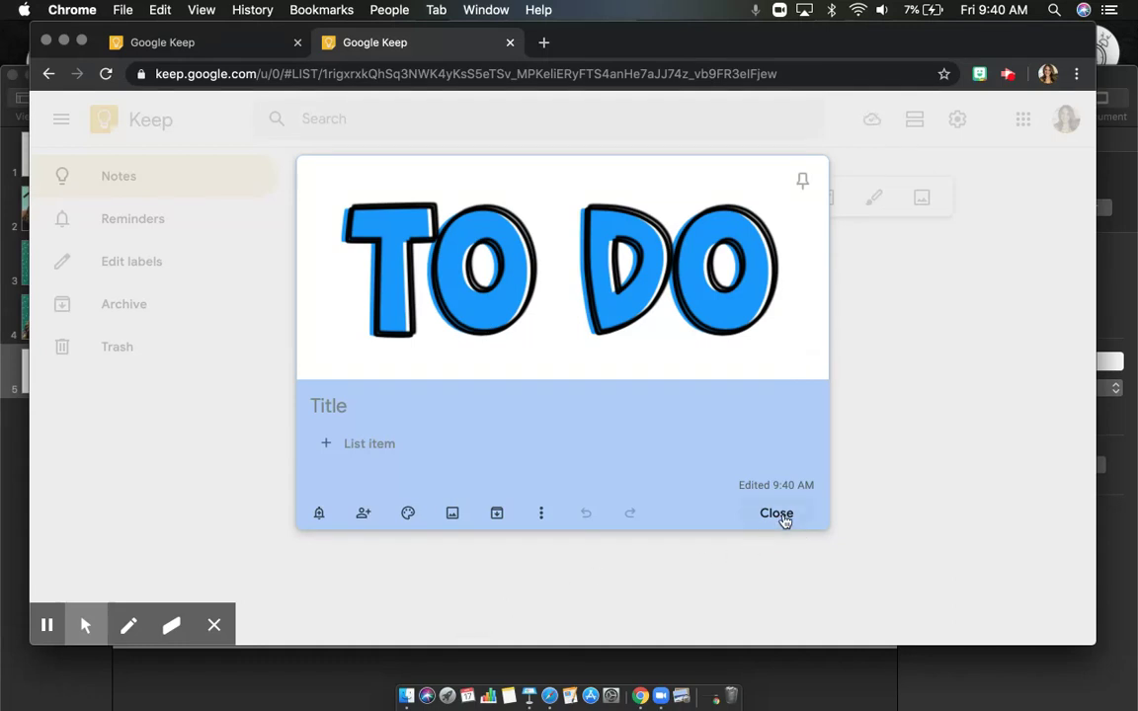
click(779, 515)
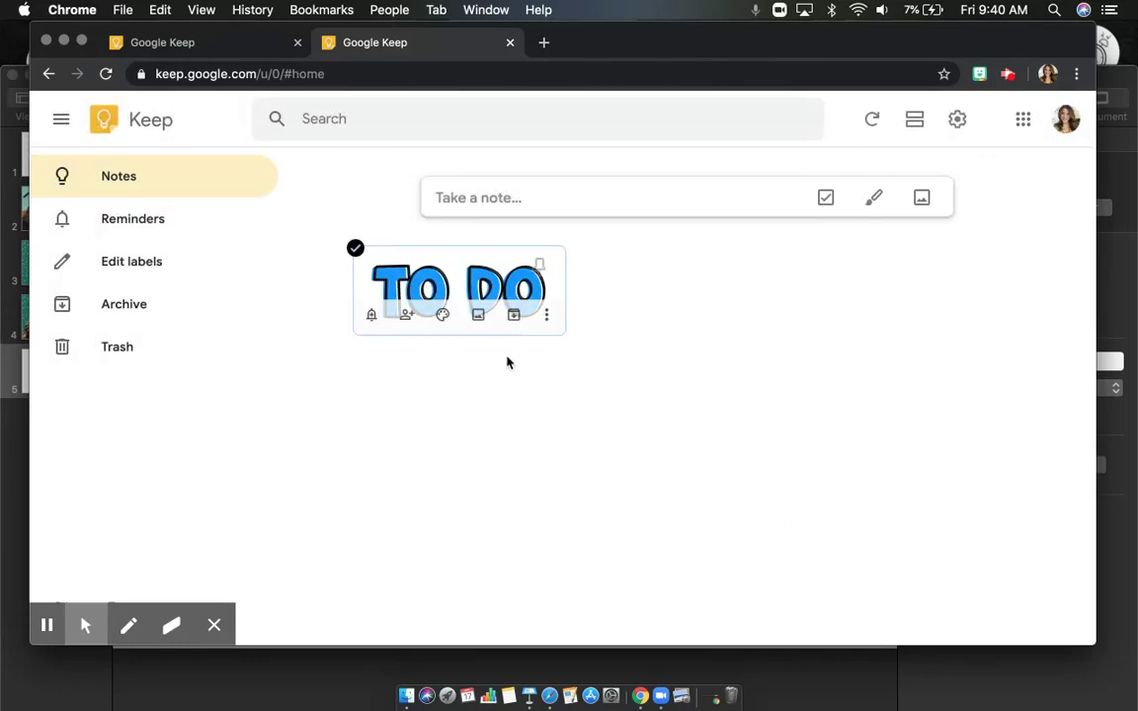
click(550, 318)
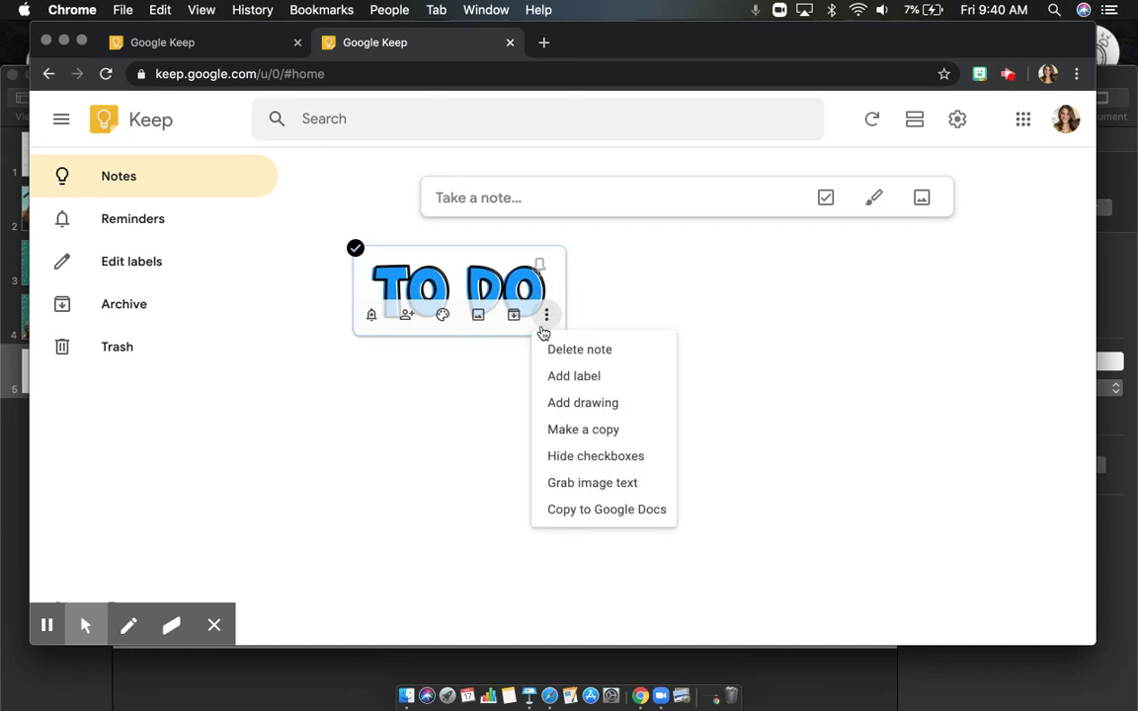
click(445, 371)
Step: Switch to the other account's board showing the IDEAS, NOTES and PLAN notes
click(445, 275)
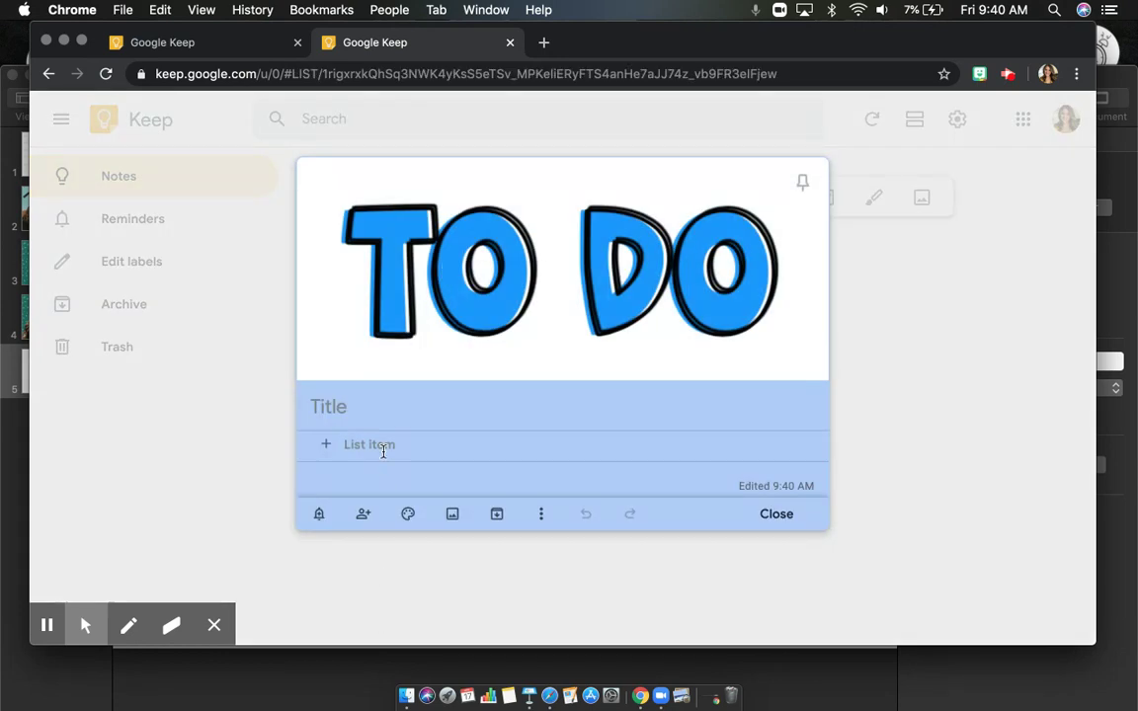
click(170, 42)
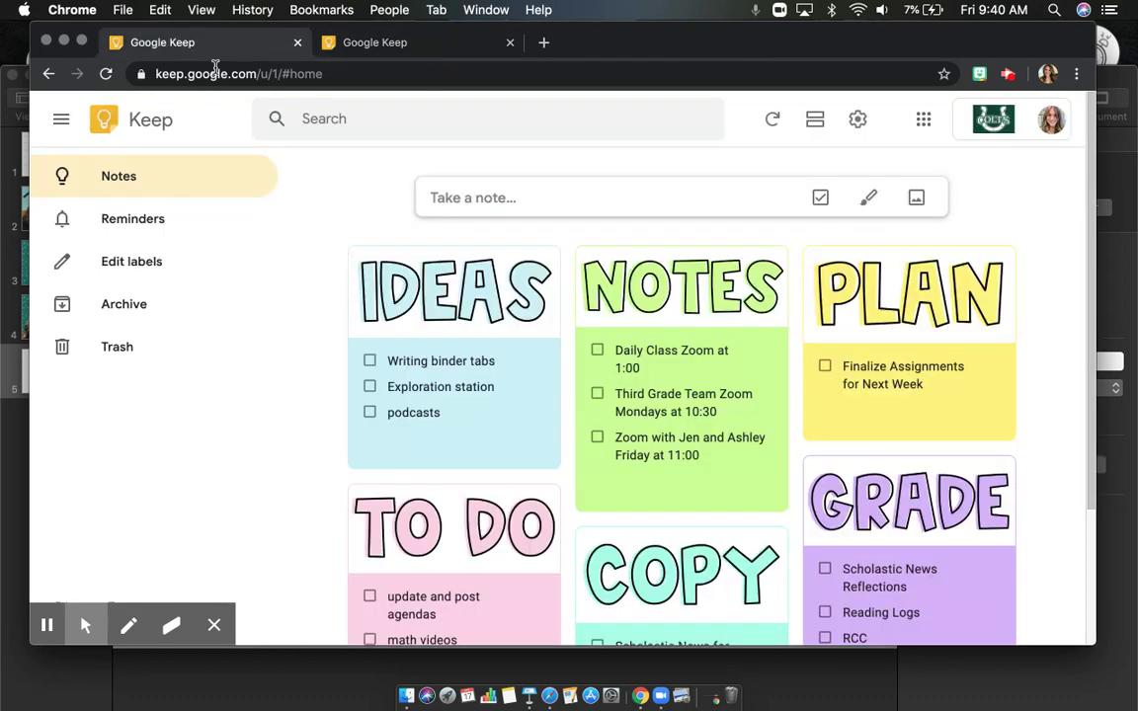
scroll(531, 379, down, 4)
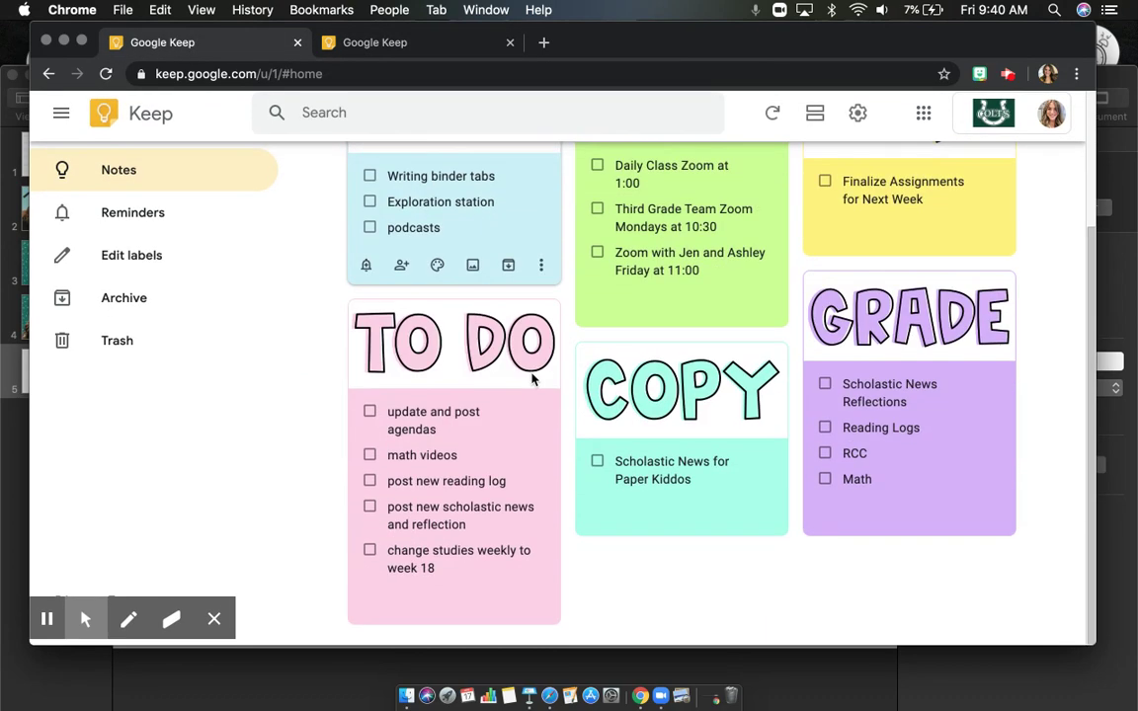
scroll(532, 378, up, 4)
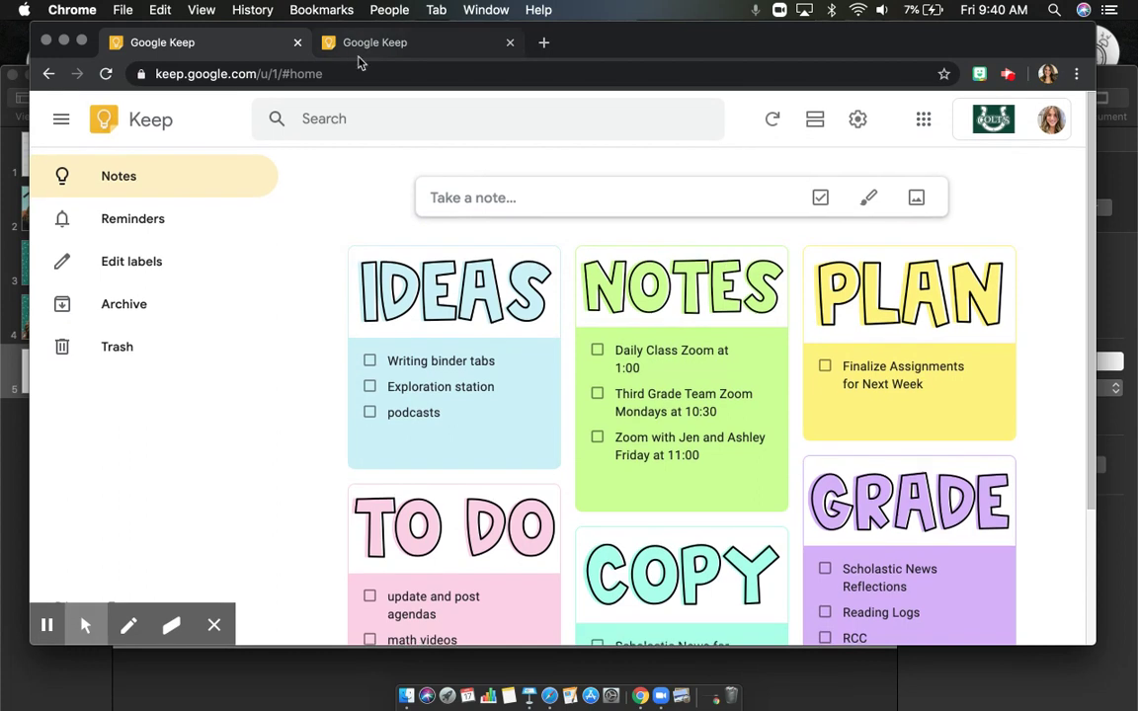
Step: Add checklist items 'copy papers' and 'make dinner' to the dark blue TO DO note
click(385, 44)
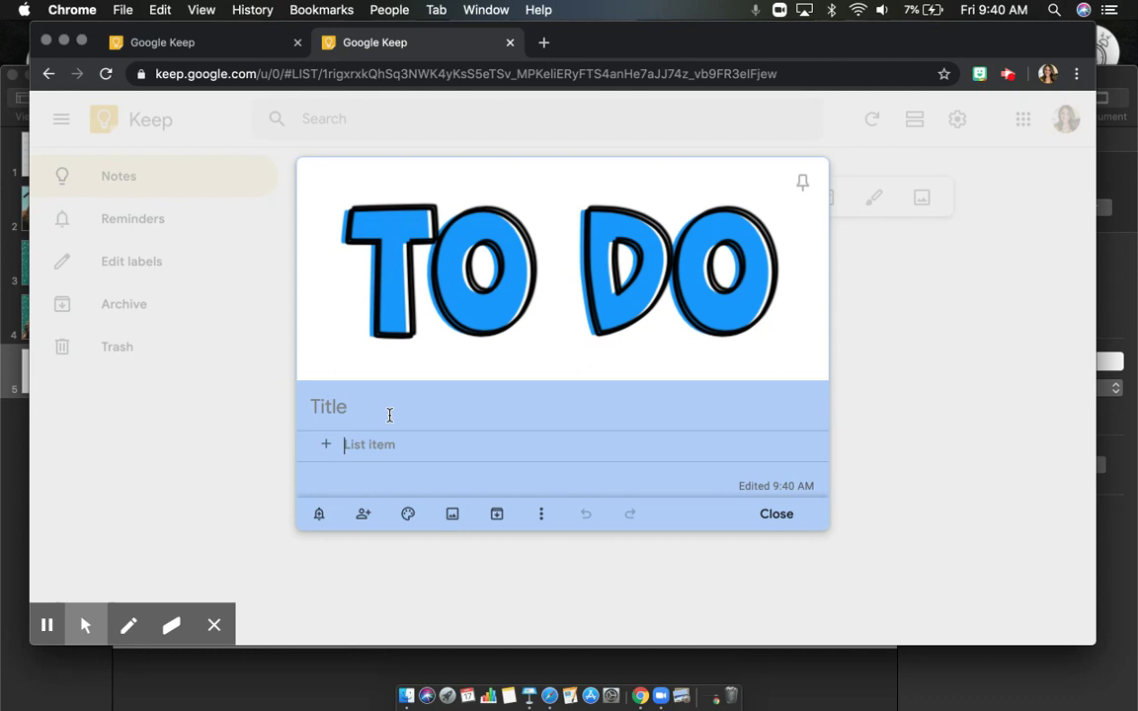
click(346, 409)
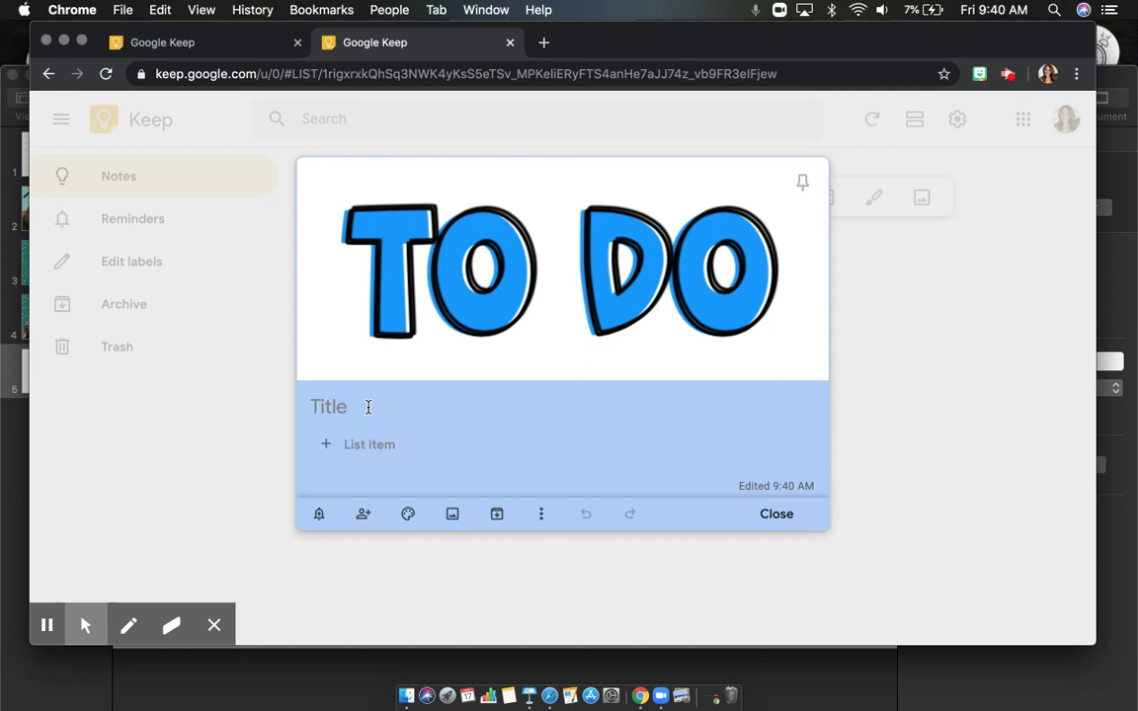
click(371, 449)
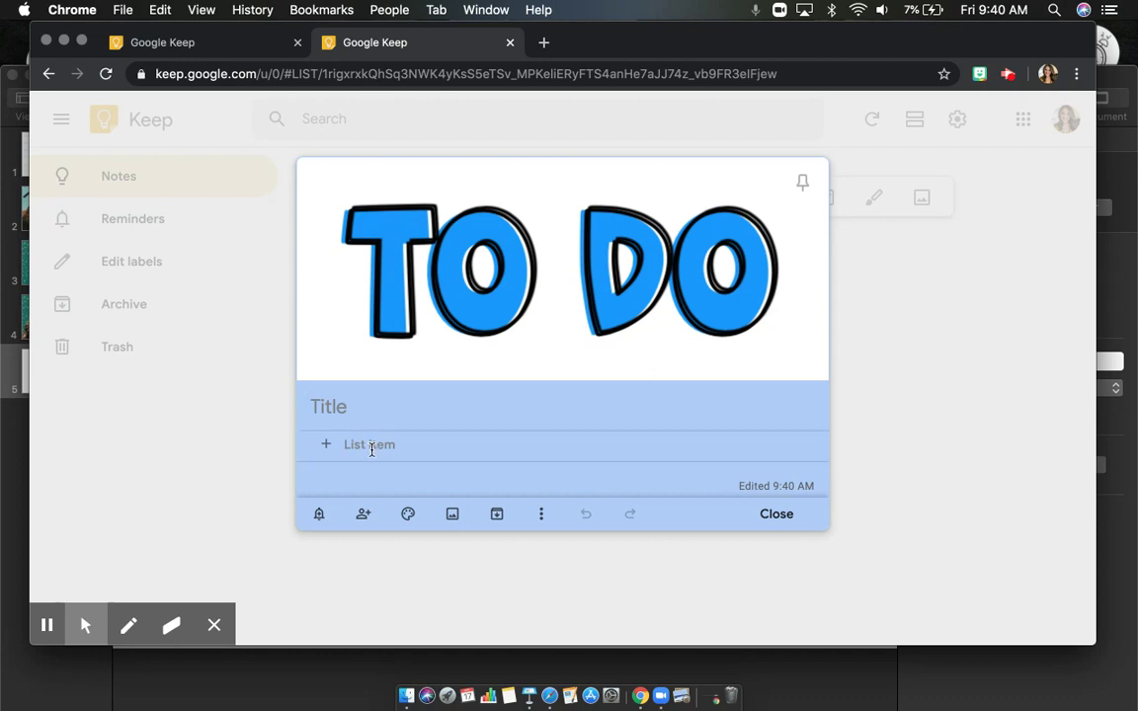
text(copy paper)
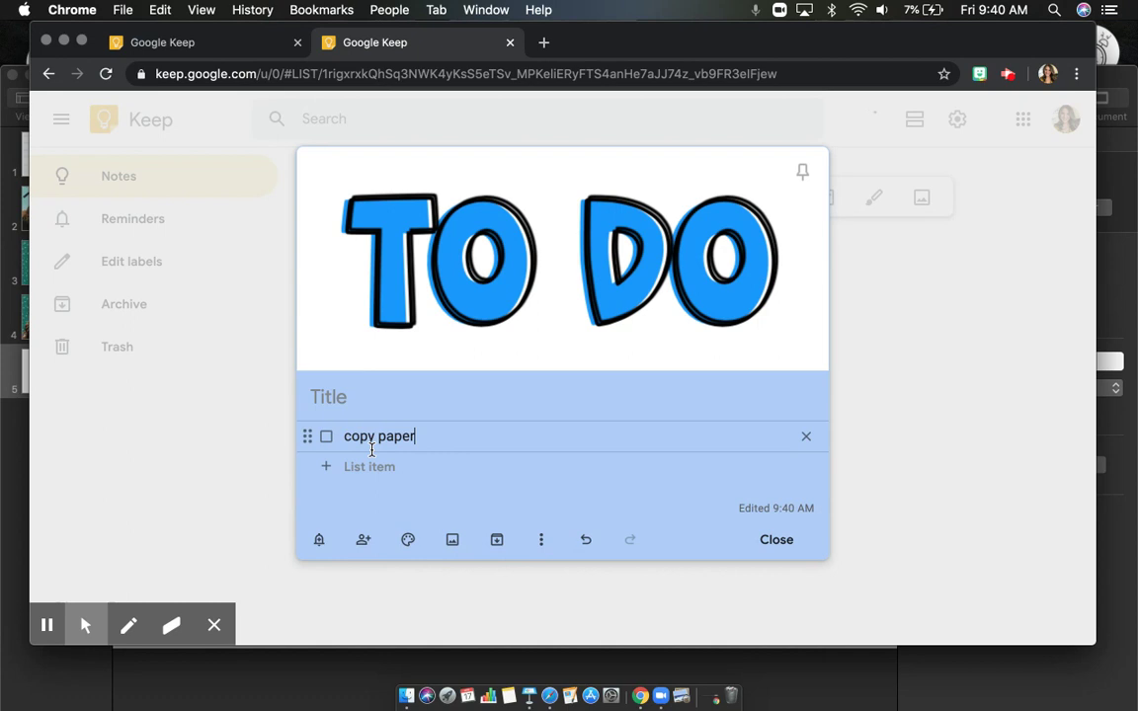
text(s)
click(373, 468)
text(mak)
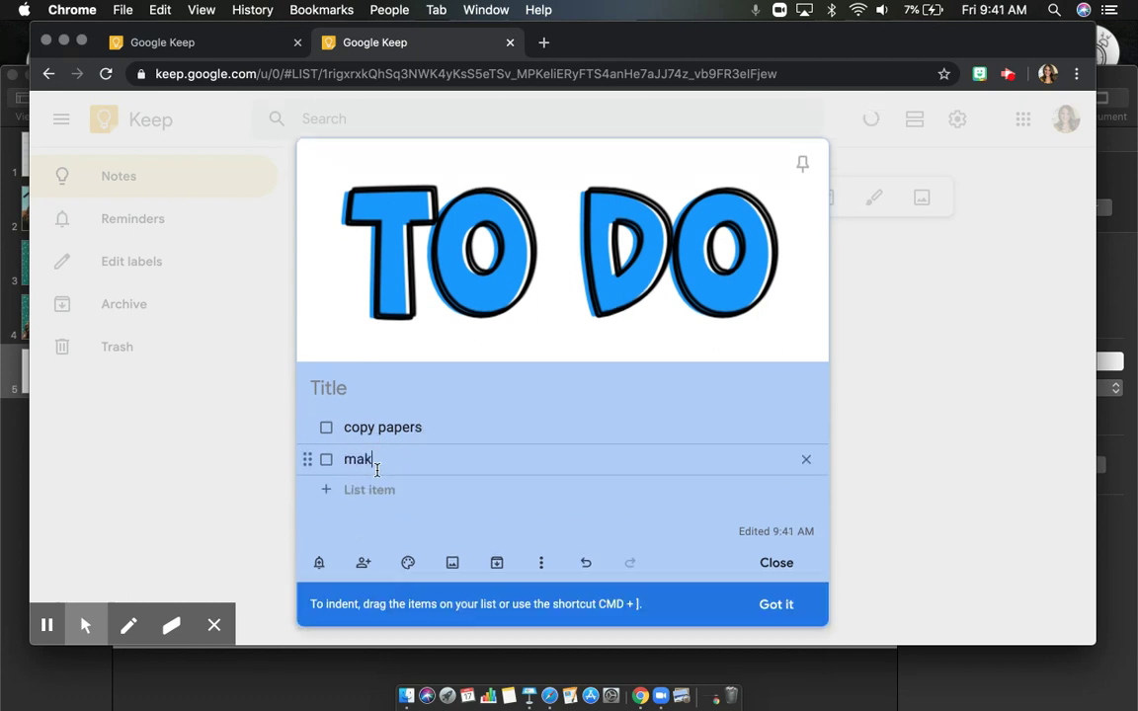
text(e dinner)
click(935, 536)
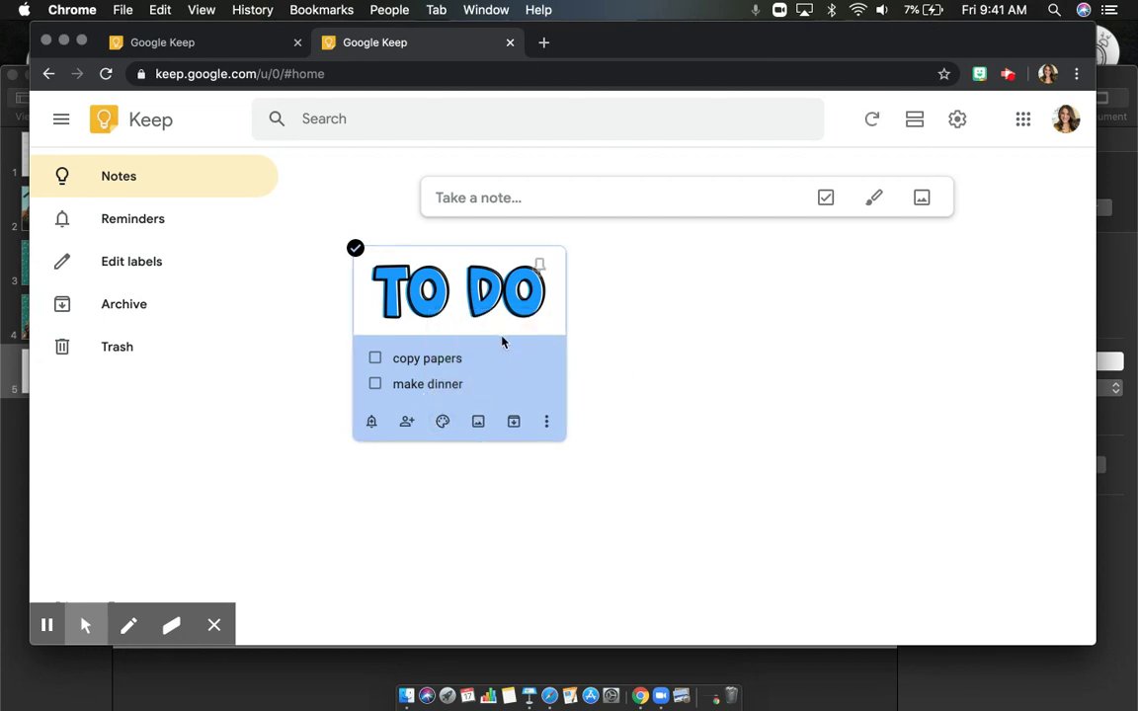
click(826, 198)
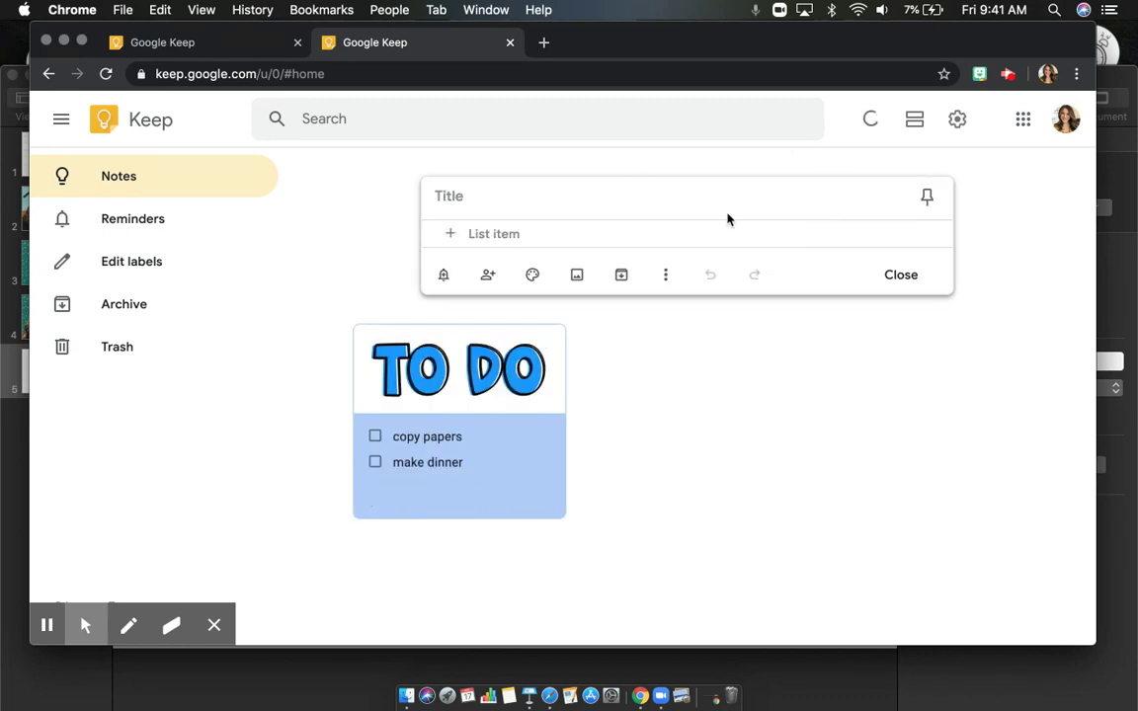
Step: Create a new list note titled 'To Copy'
click(601, 206)
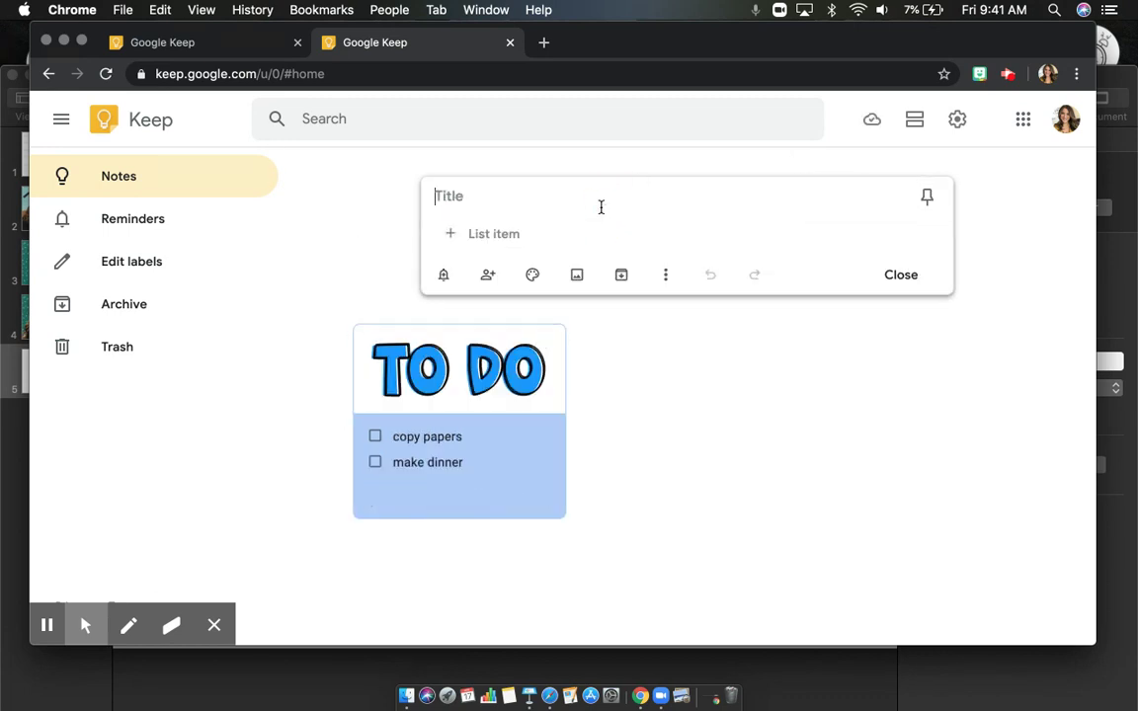
text(To Copy)
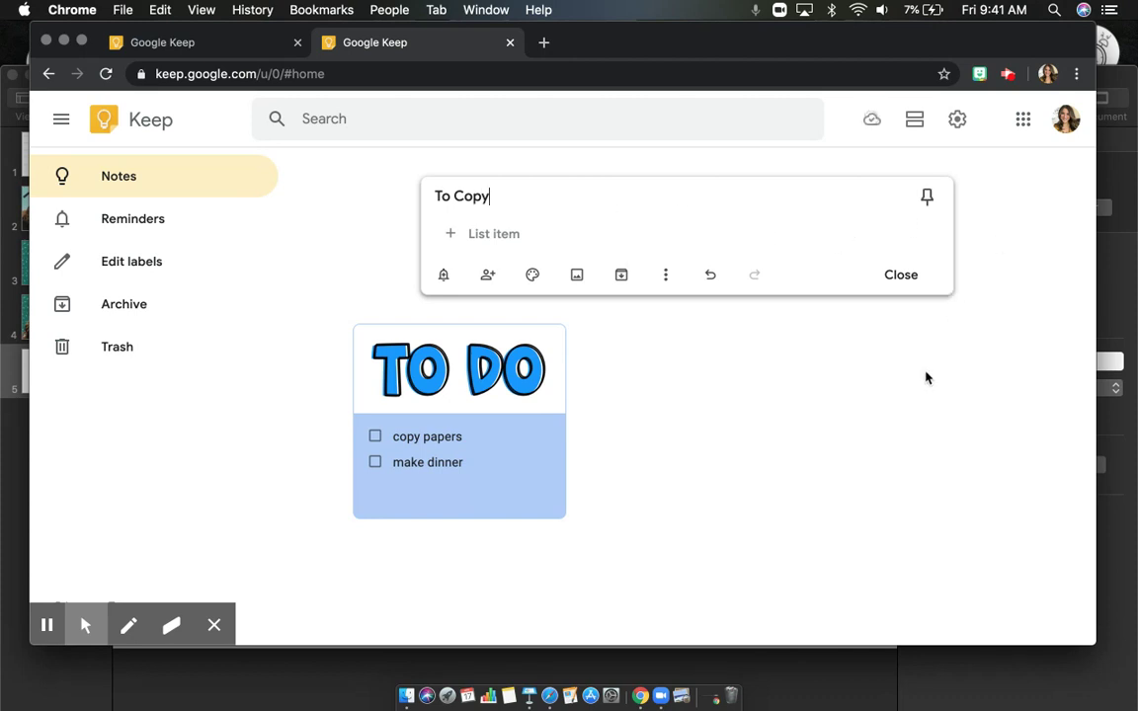
click(925, 378)
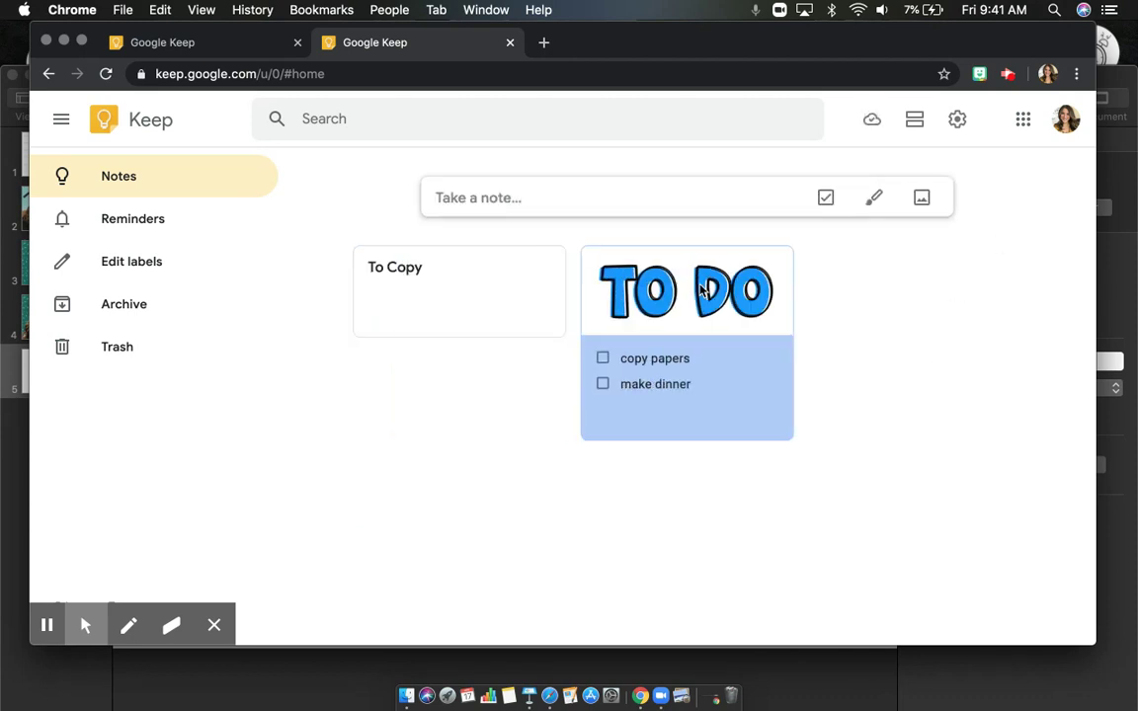
Step: Colour the To Copy note purple and move the Keynote window down over Keep
click(443, 318)
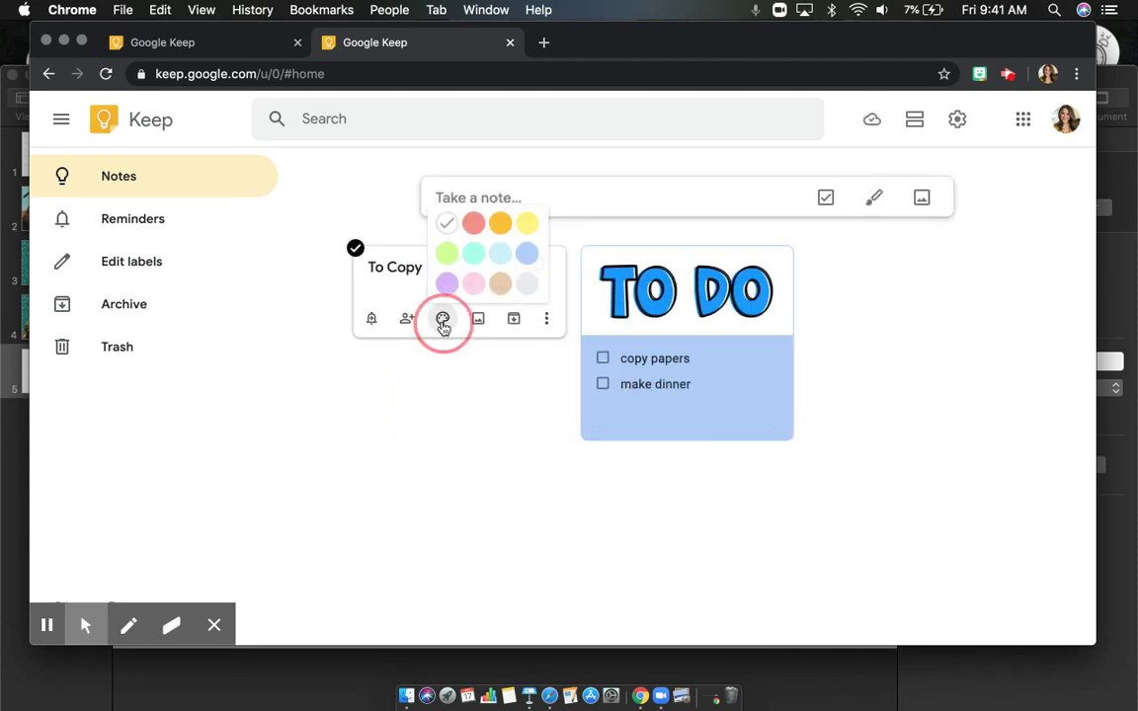
click(449, 287)
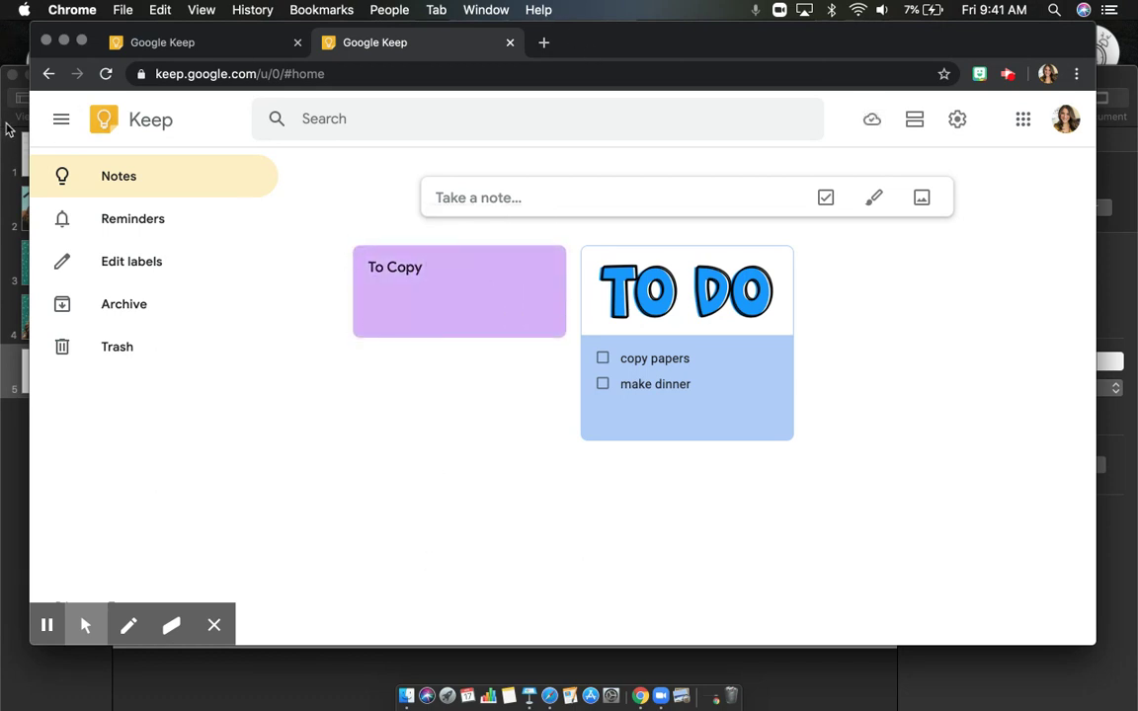
click(5, 87)
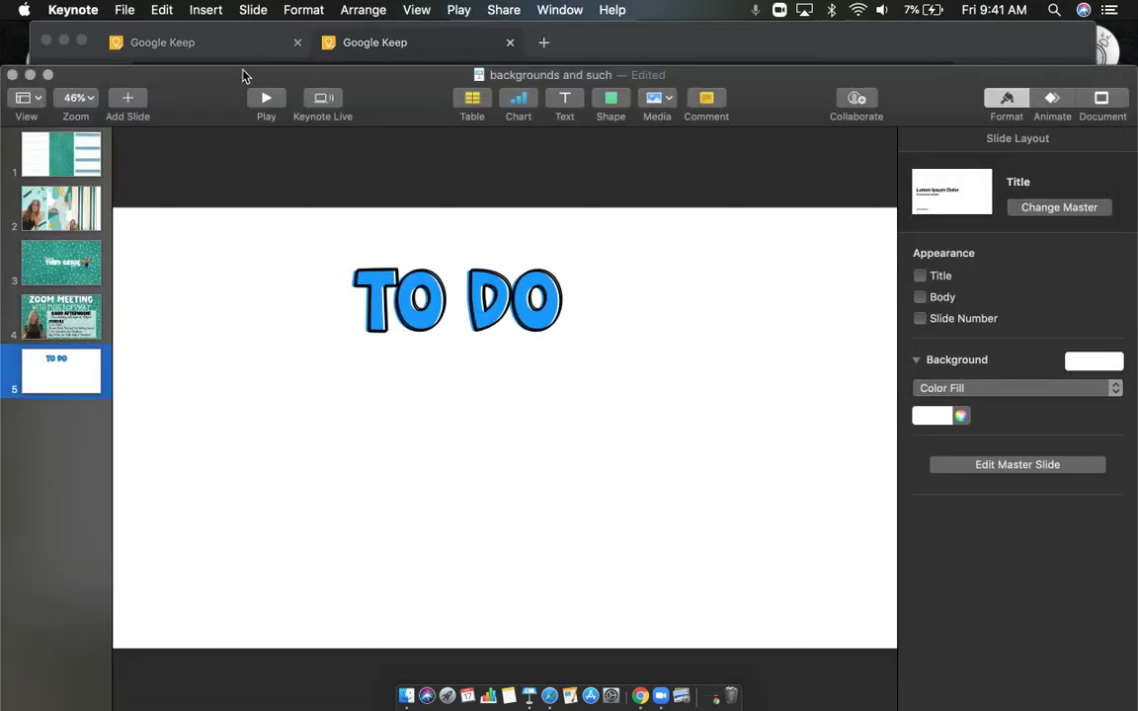
drag(244, 69, 247, 355)
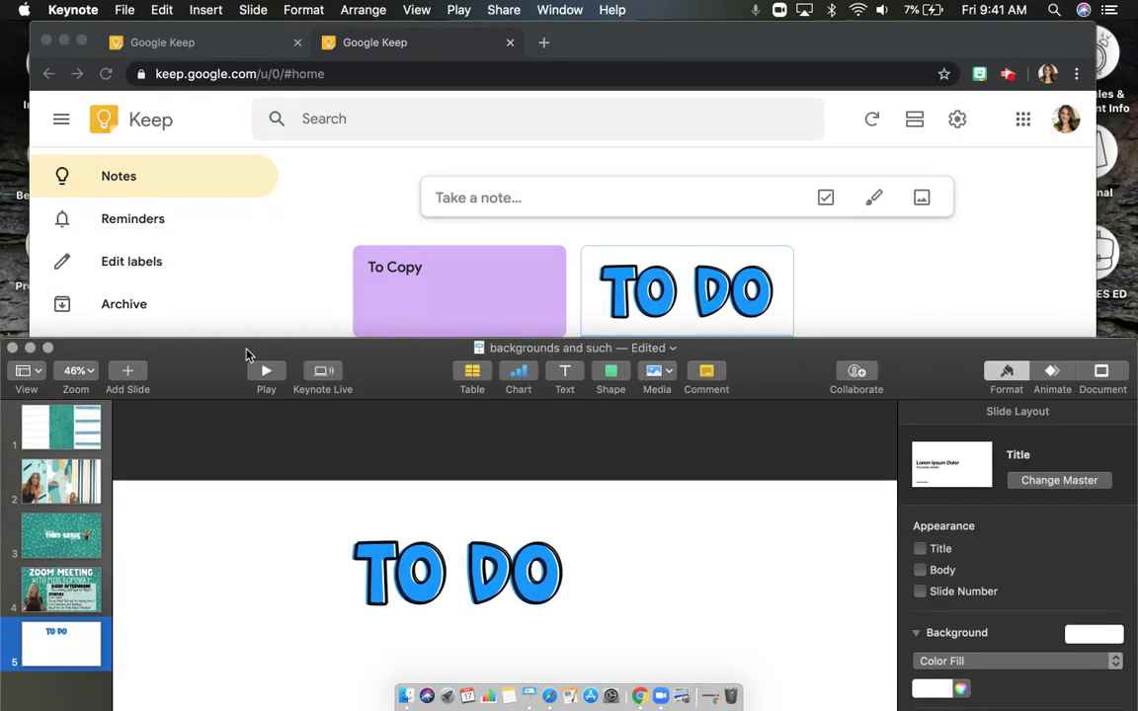
Step: Select the TO DO text and pull the outlined copy aside from the filled text
click(540, 566)
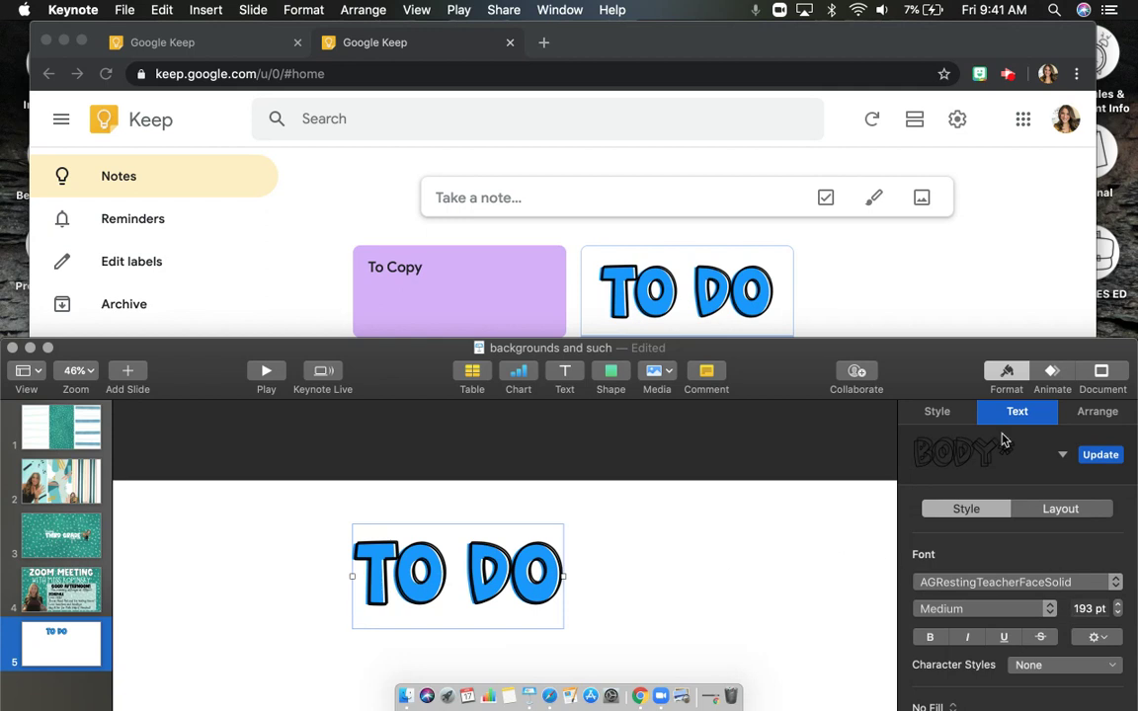
drag(942, 362, 941, 330)
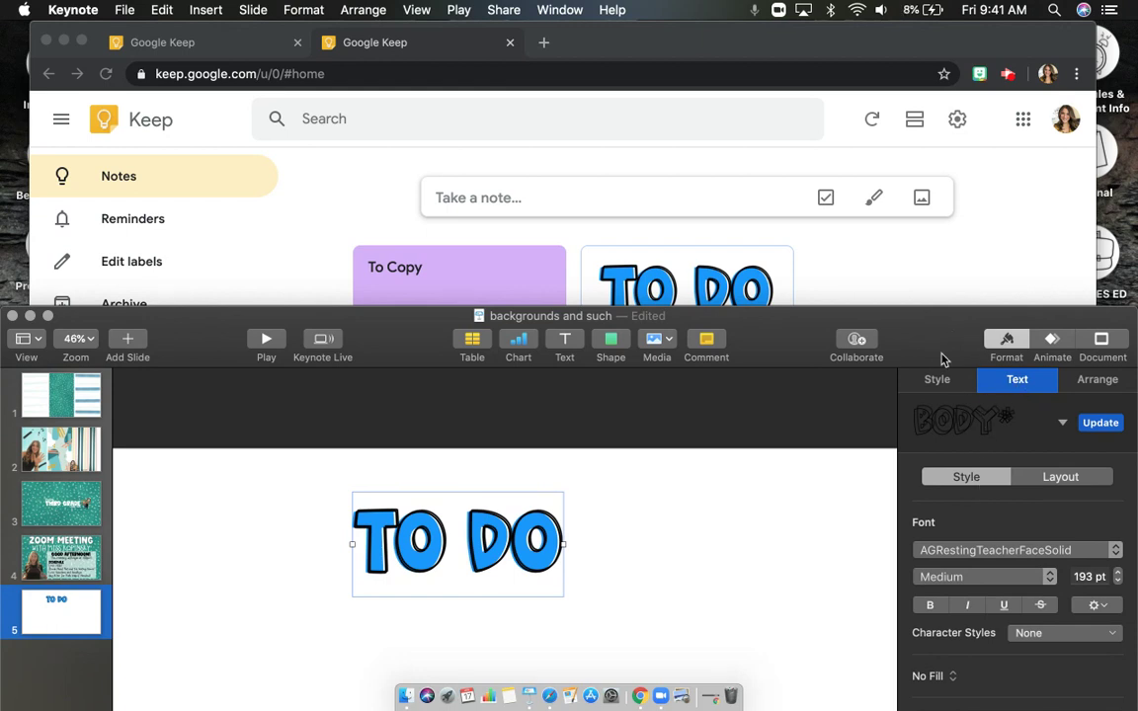
mouse_move(903, 343)
mouse_down()
mouse_move(910, 312)
mouse_move(909, 335)
mouse_up()
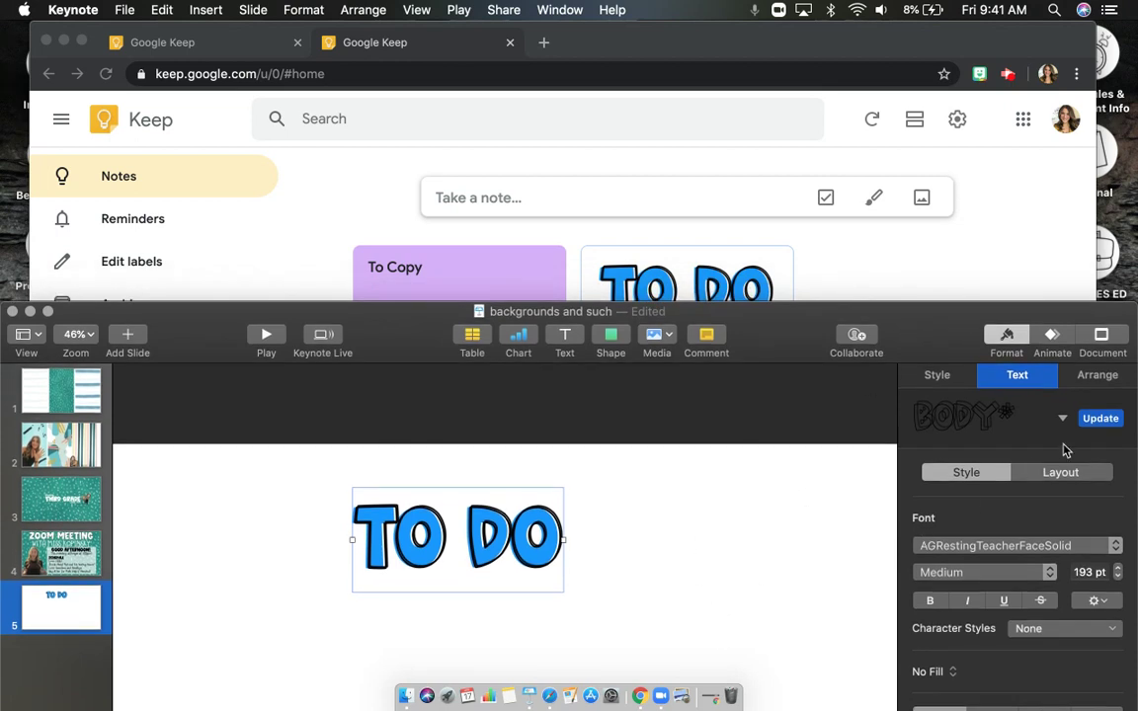
click(1053, 474)
click(993, 474)
drag(486, 530, 712, 538)
Step: Colour the filled TO DO with the To Copy note's sampled purple and layer the outline over it
click(472, 535)
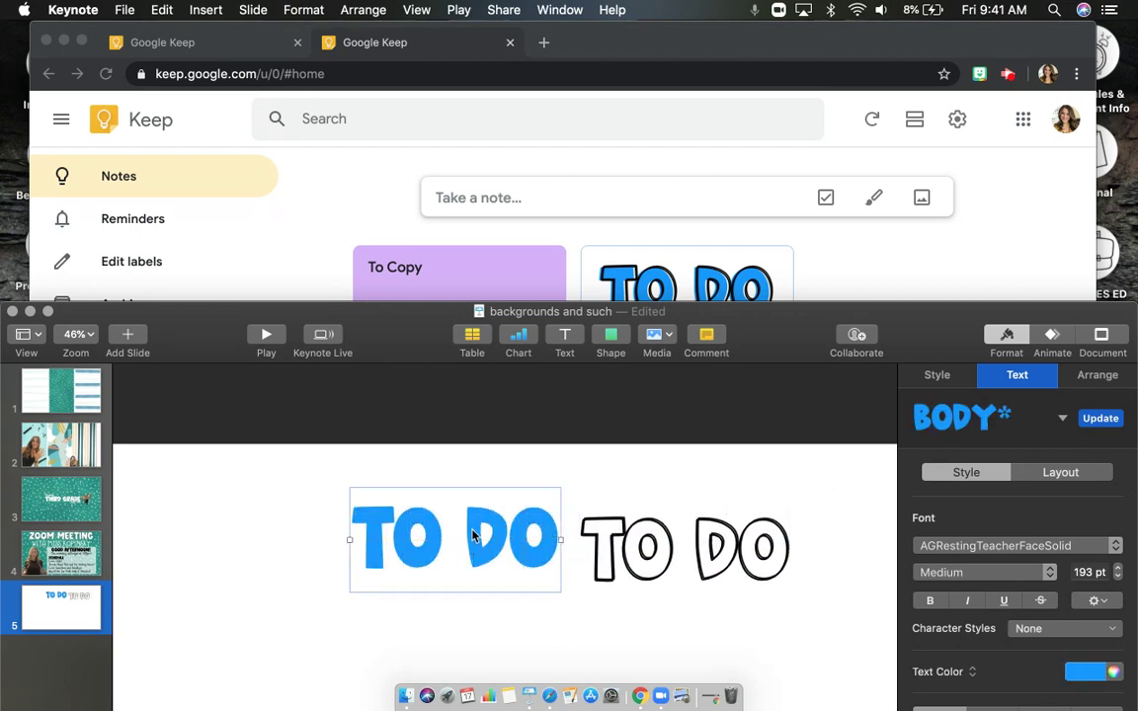
click(1115, 675)
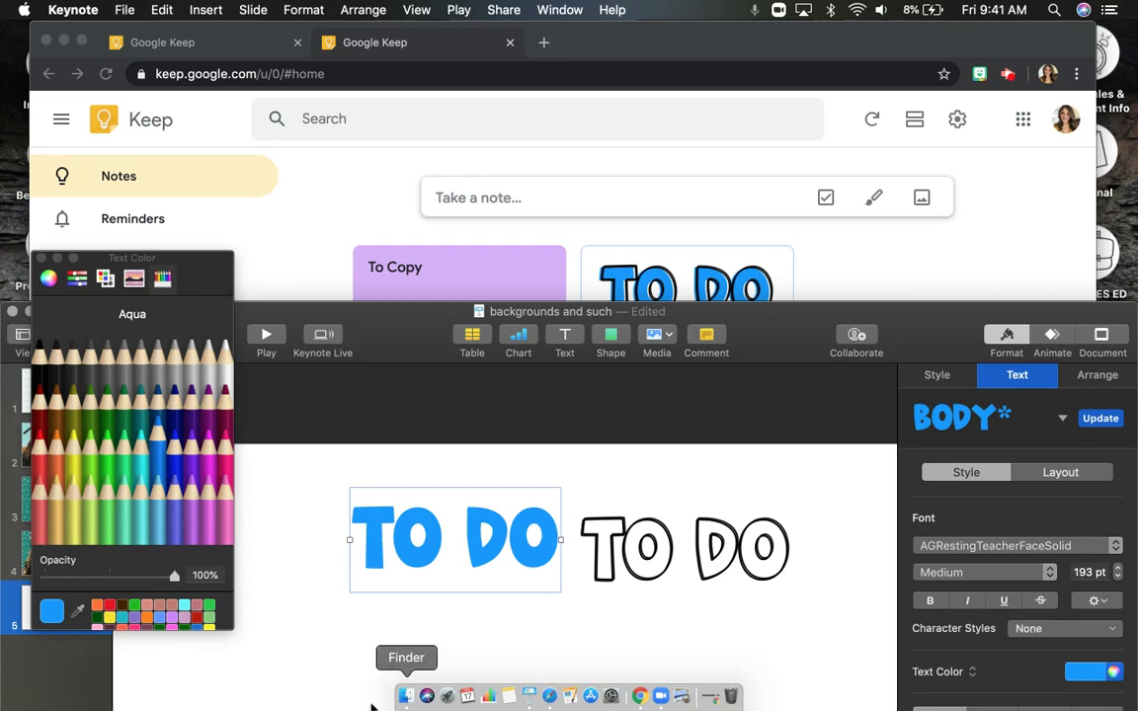
click(79, 613)
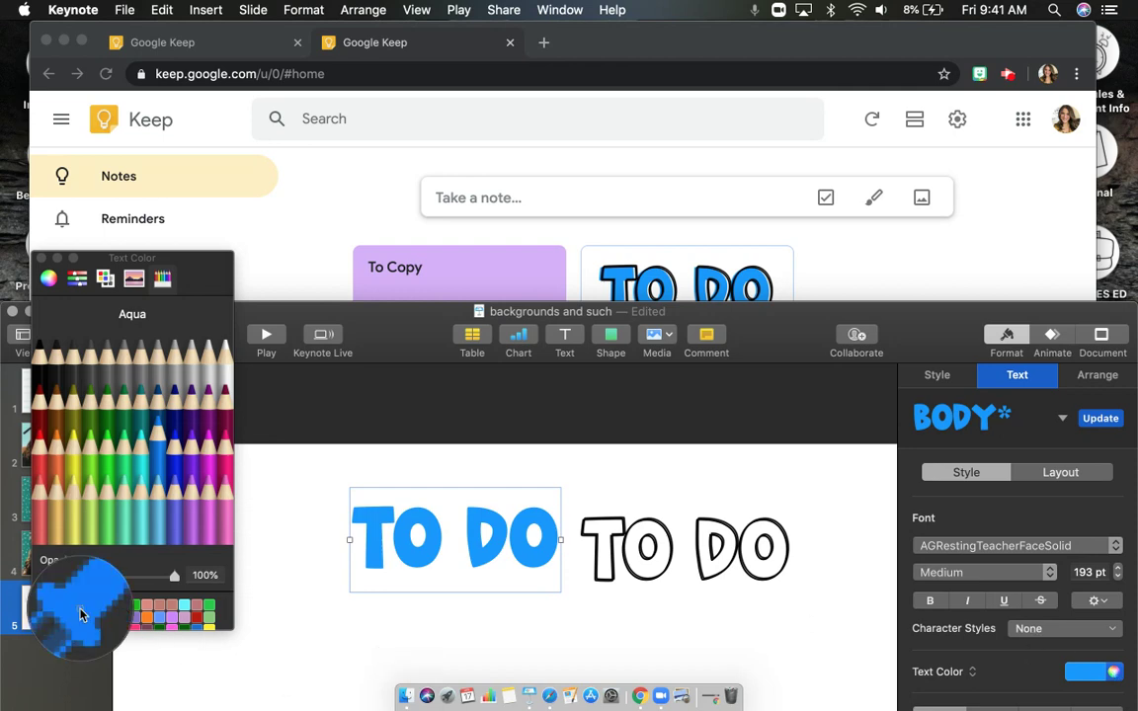
click(424, 259)
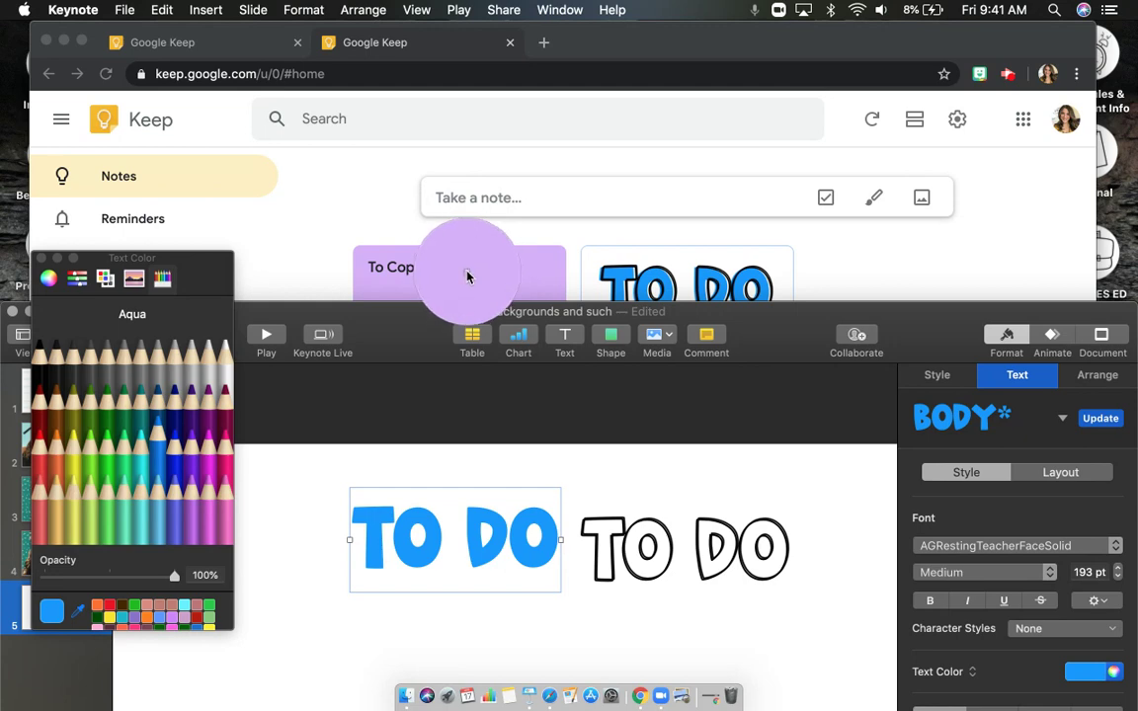
click(468, 276)
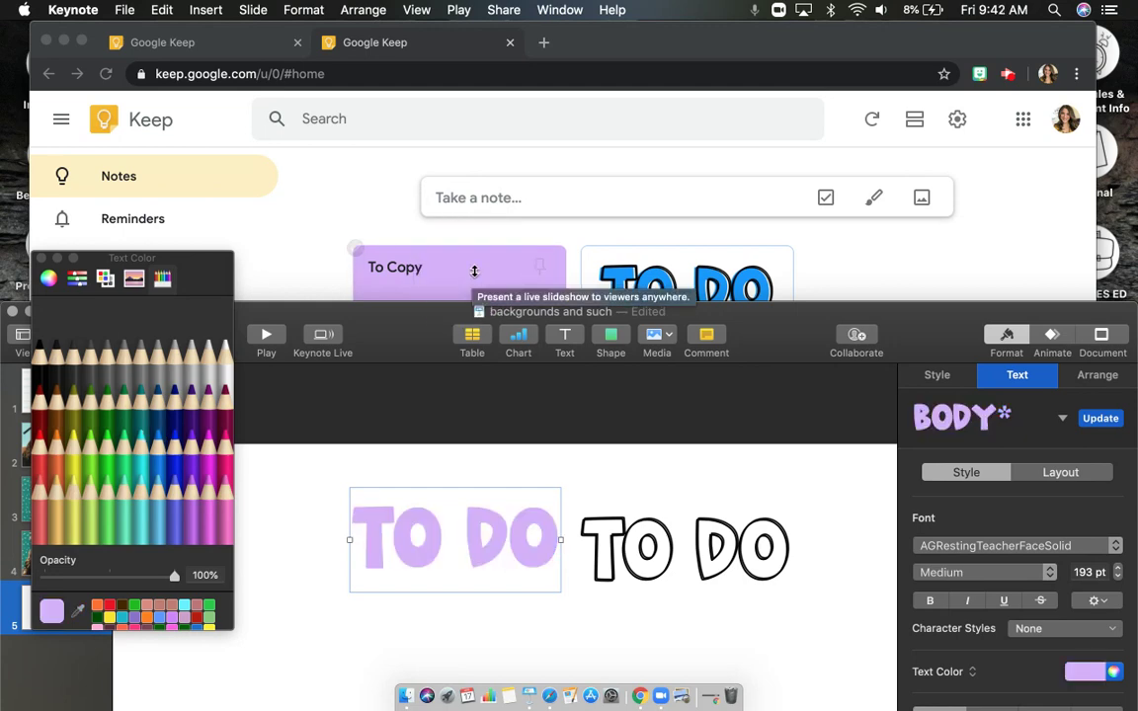
click(40, 258)
drag(680, 565, 444, 557)
Step: Nudge the outlined TO DO two steps right and deselect it
key(Right)
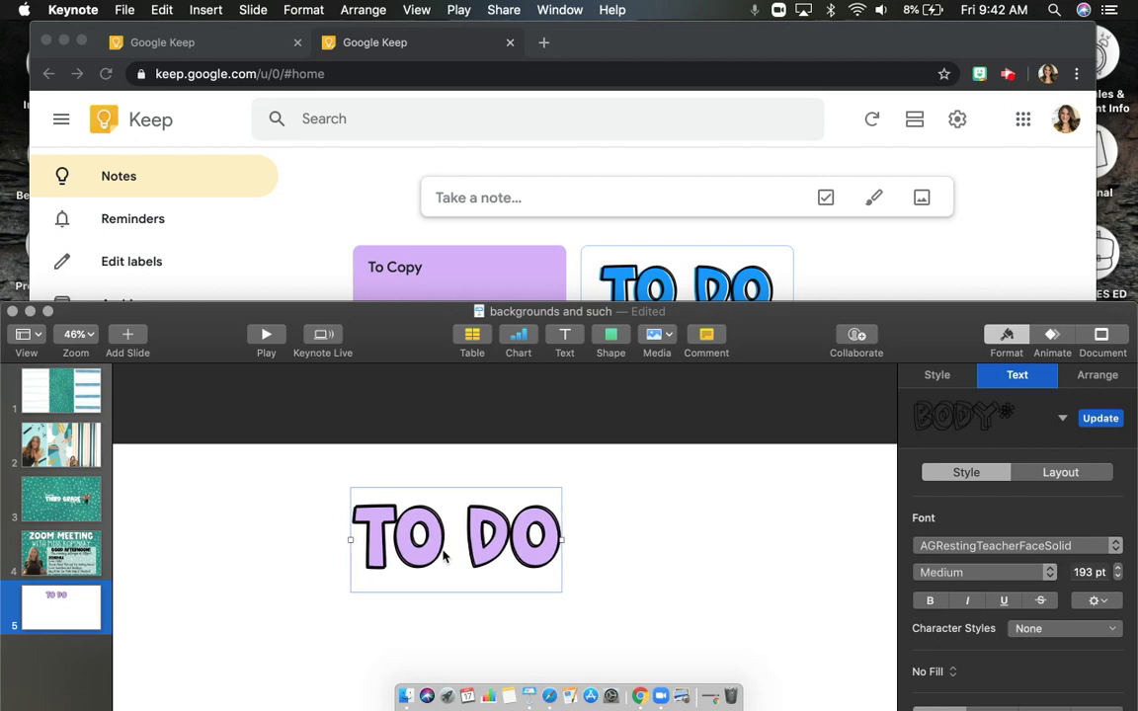
key(Right)
key(Right)
key(Right)
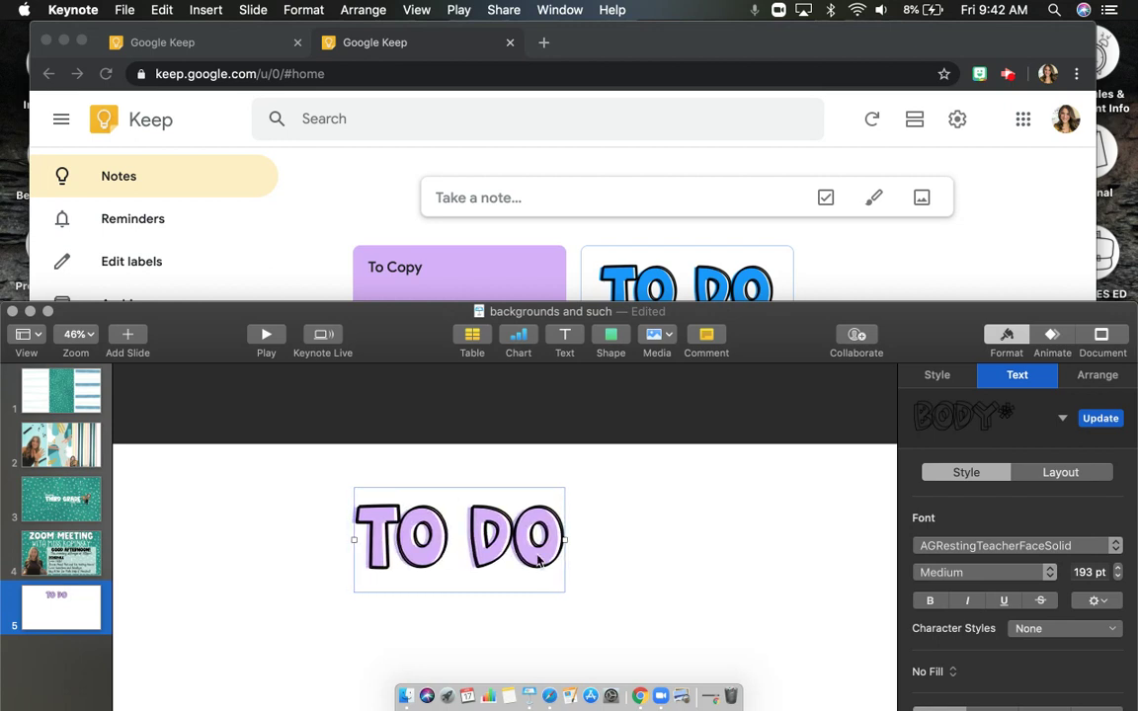
click(689, 577)
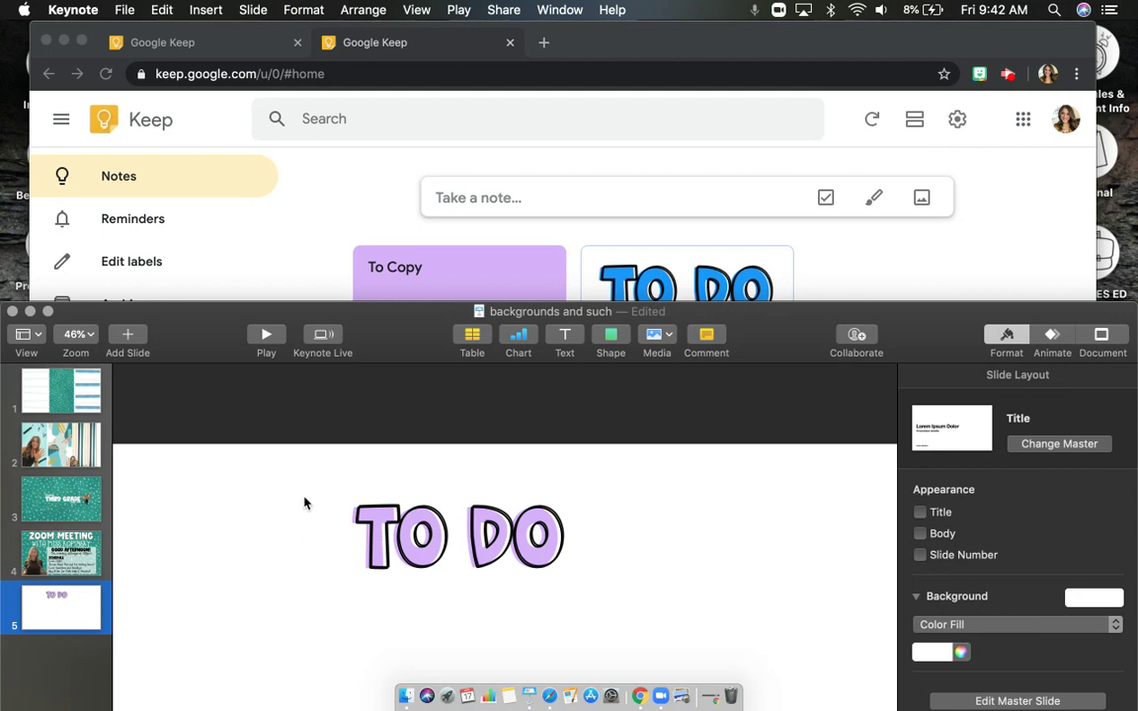
Step: Screenshot the purple outlined TO DO header and minimize Keynote
key(super+shift+5)
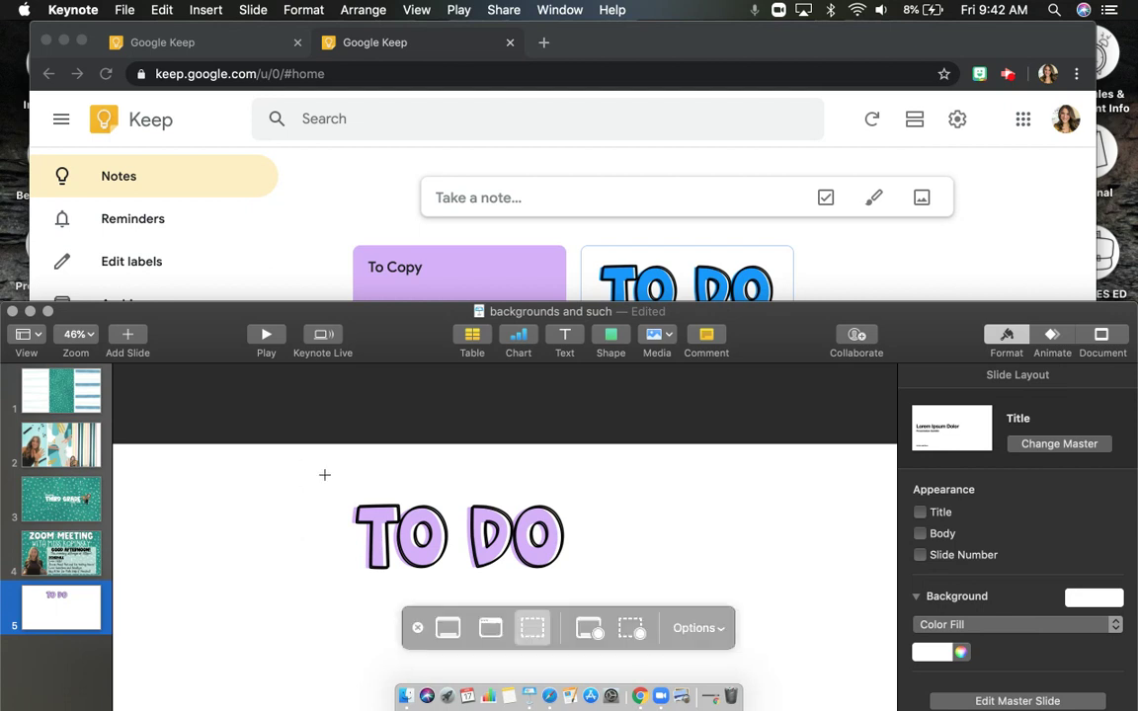
mouse_move(321, 480)
mouse_down()
mouse_move(414, 590)
mouse_move(584, 579)
mouse_move(593, 596)
mouse_up()
key(Return)
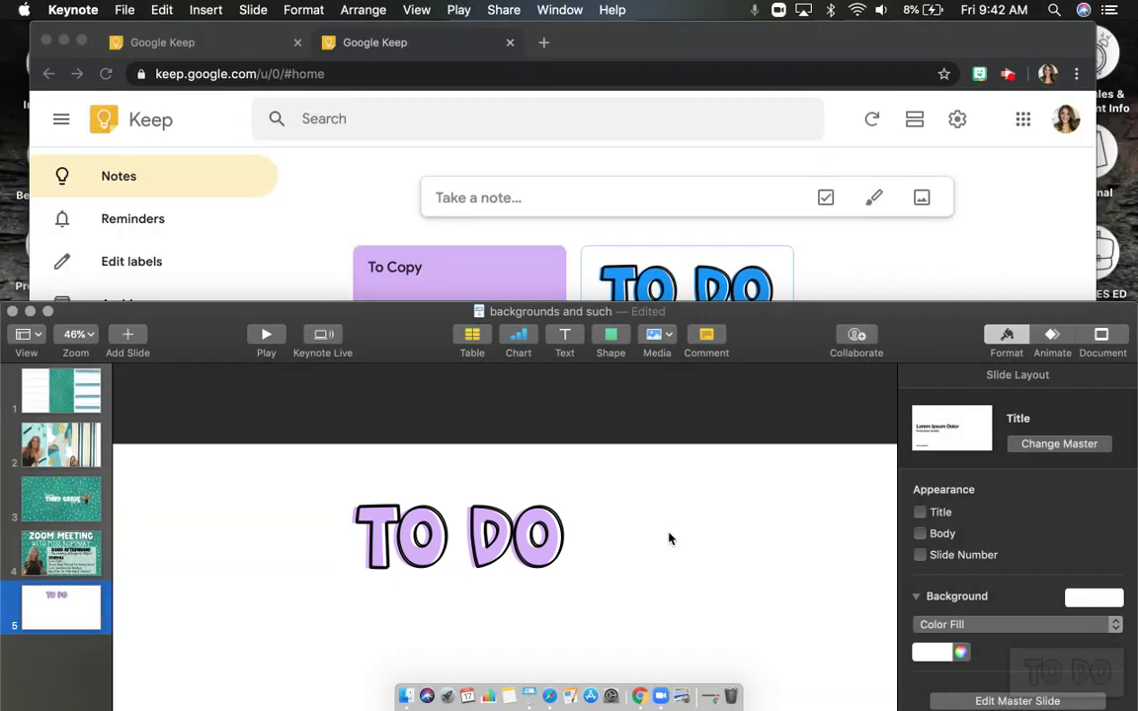
click(30, 312)
mouse_move(460, 291)
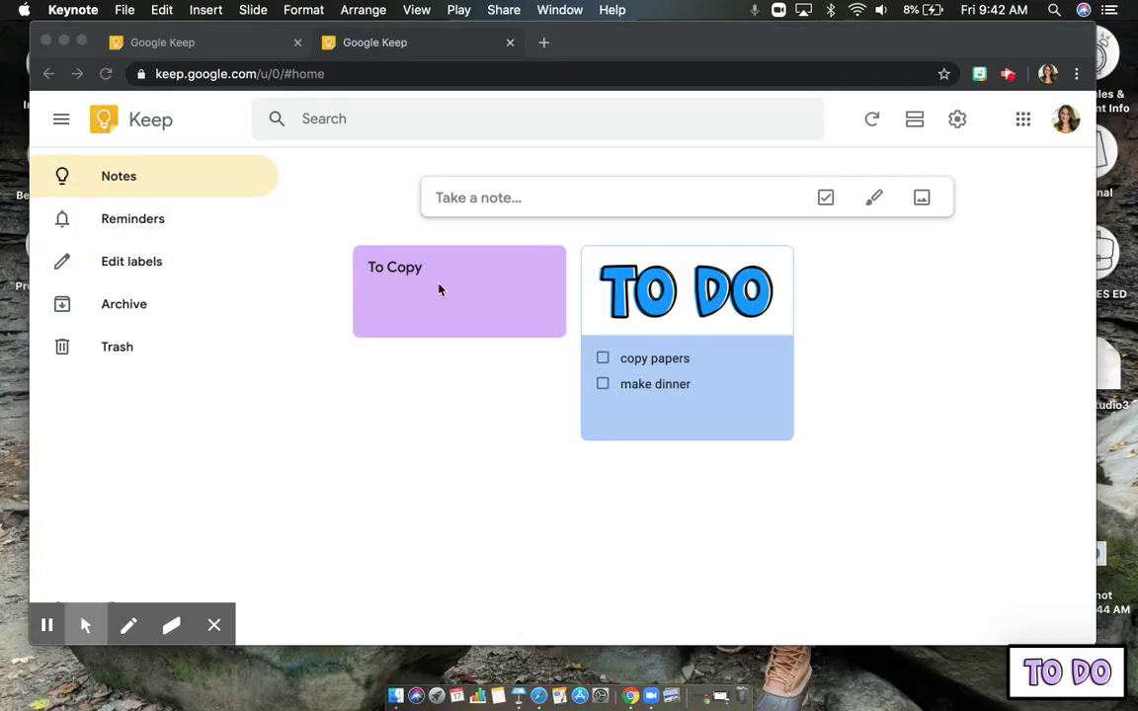
Step: Add the purple TO DO screenshot from the Desktop as the To Copy note's header image
click(478, 318)
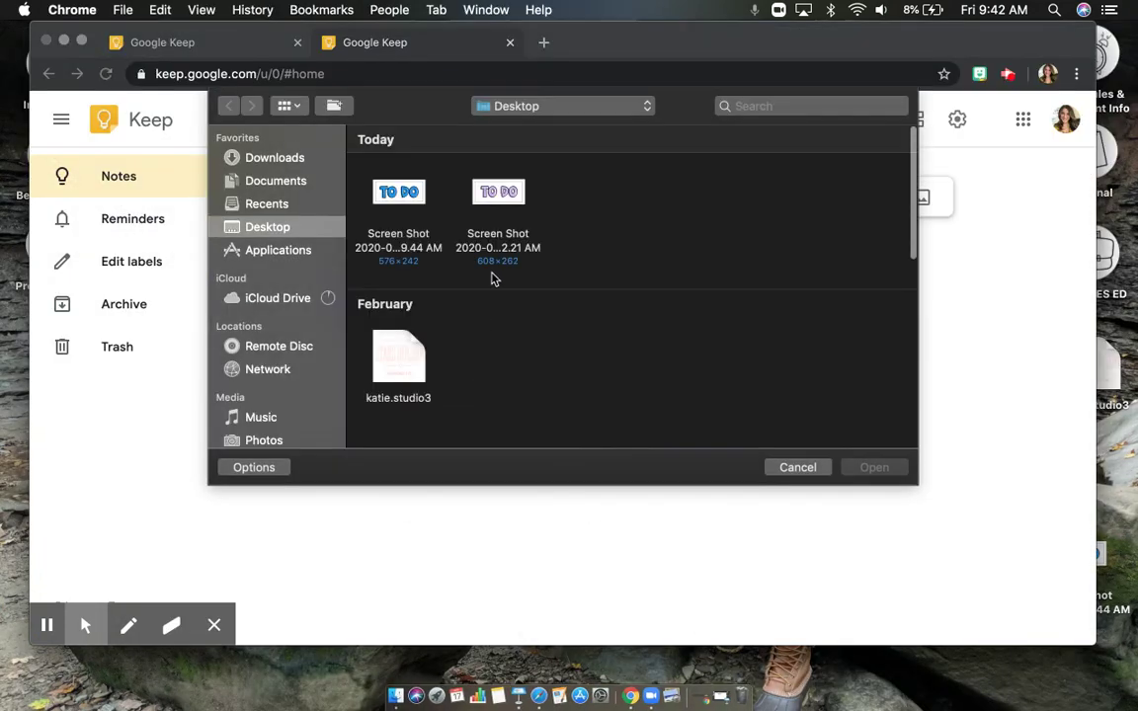
click(494, 252)
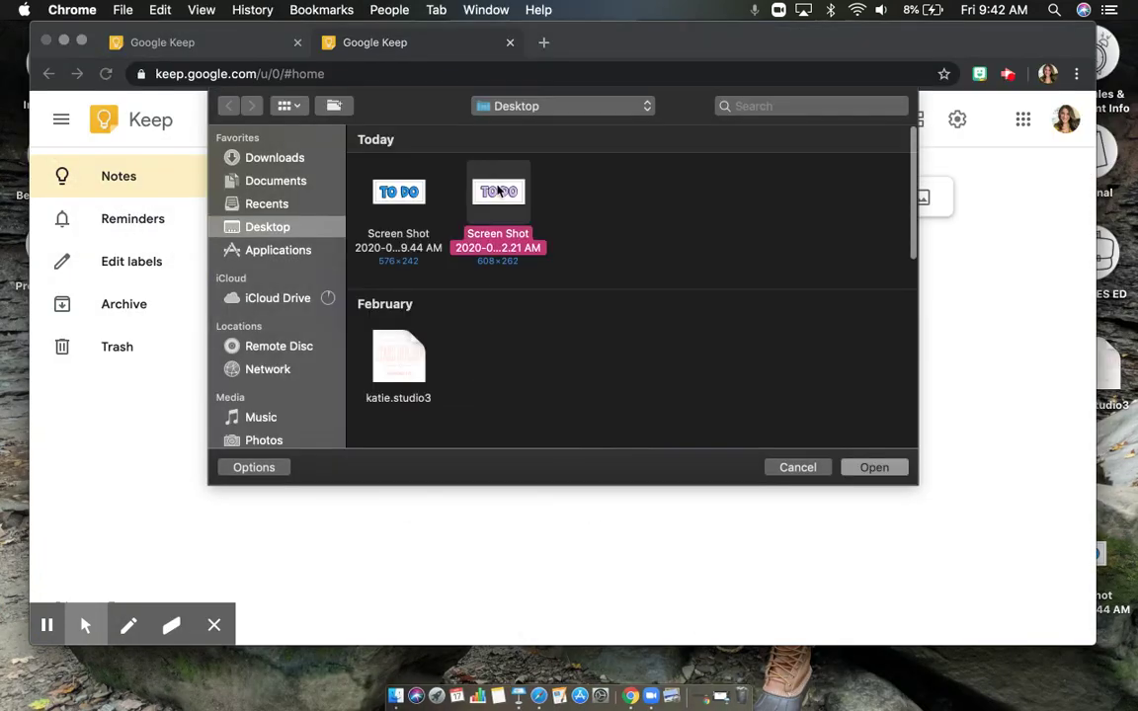
click(864, 469)
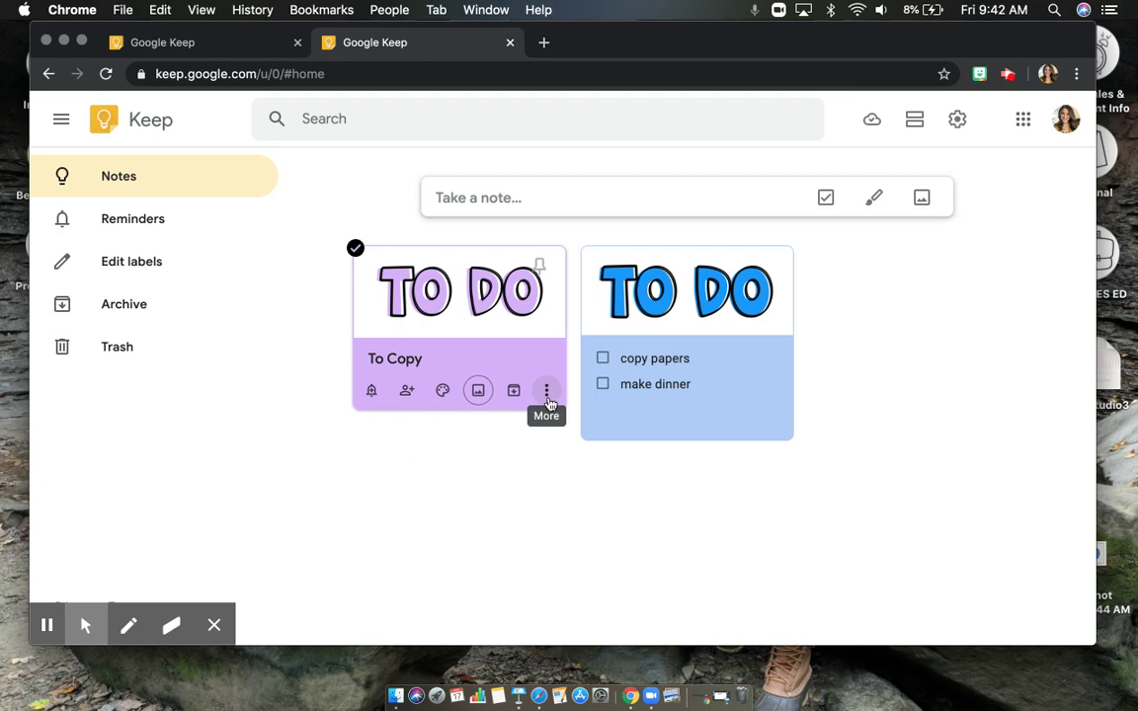
Step: Add a 'math hw' checklist item to the purple TO DO note
click(504, 332)
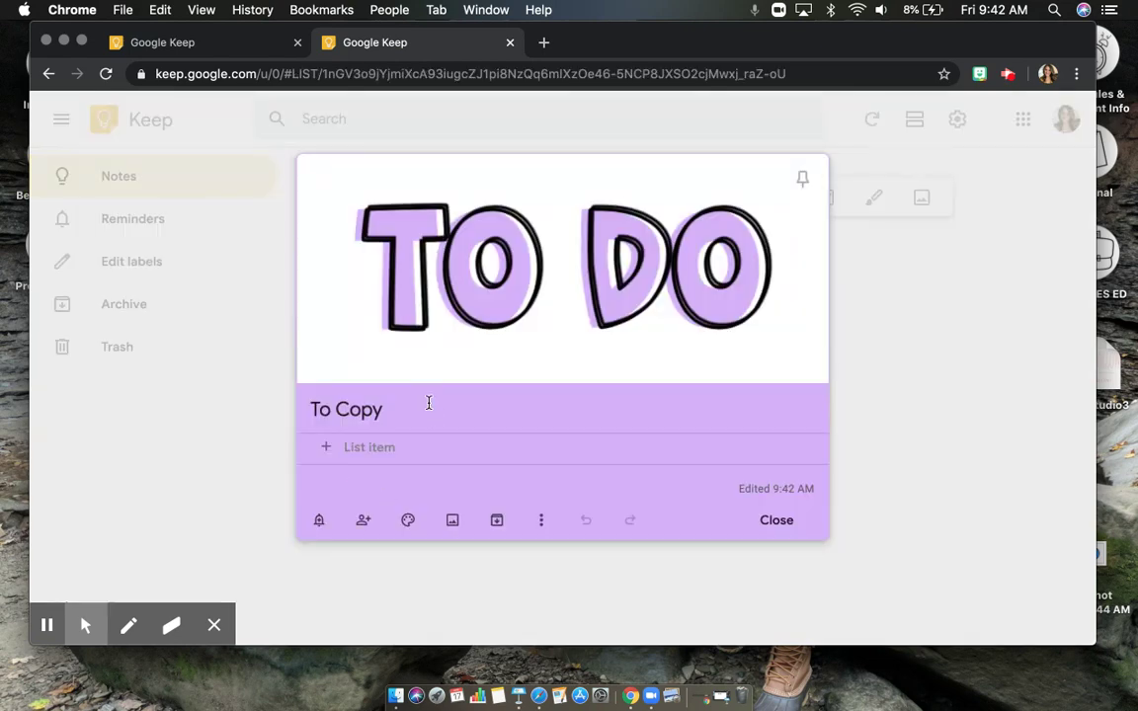
text(math hw)
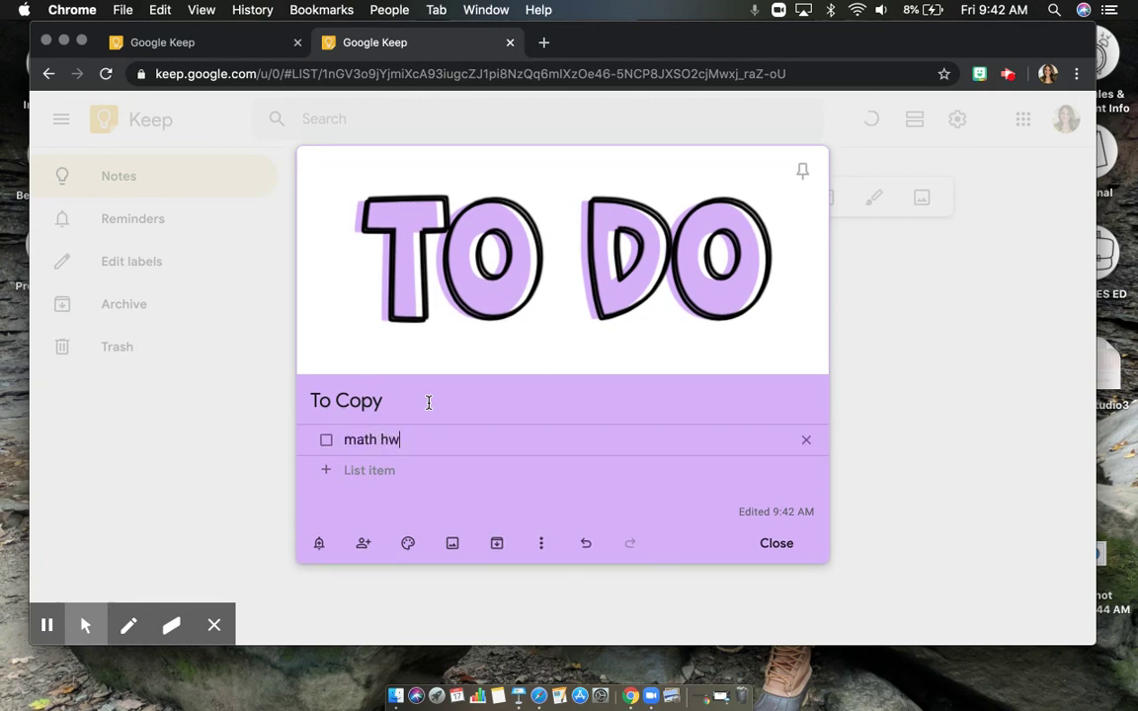
click(429, 402)
mouse_move(729, 338)
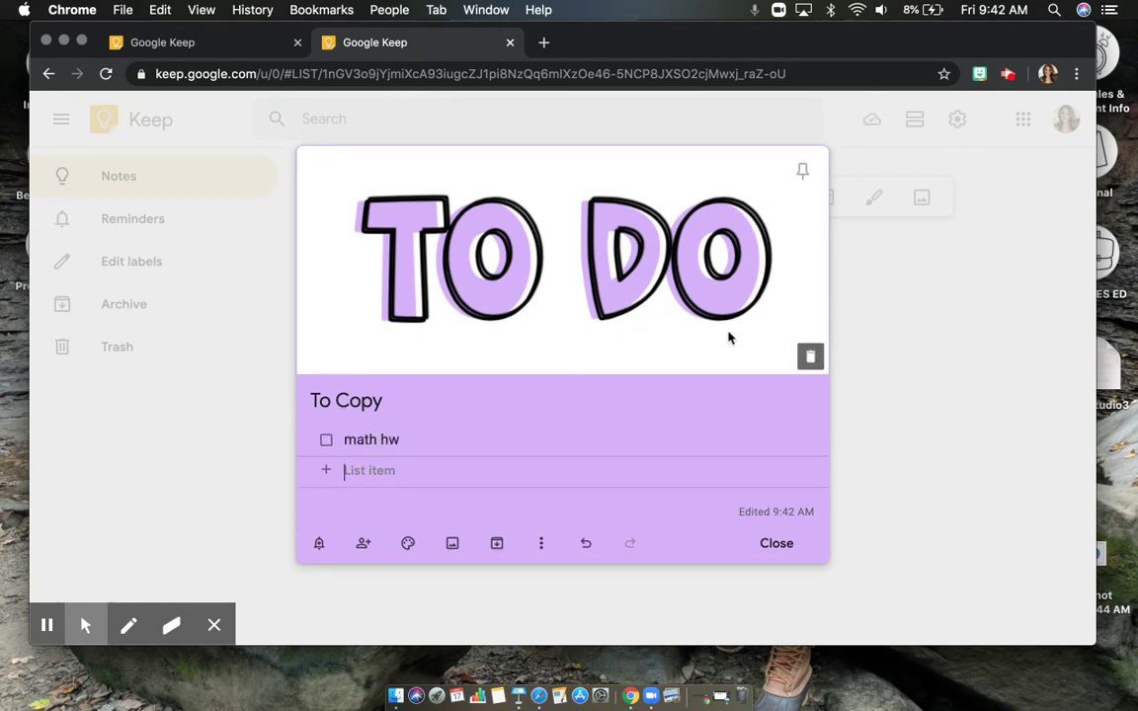
click(776, 544)
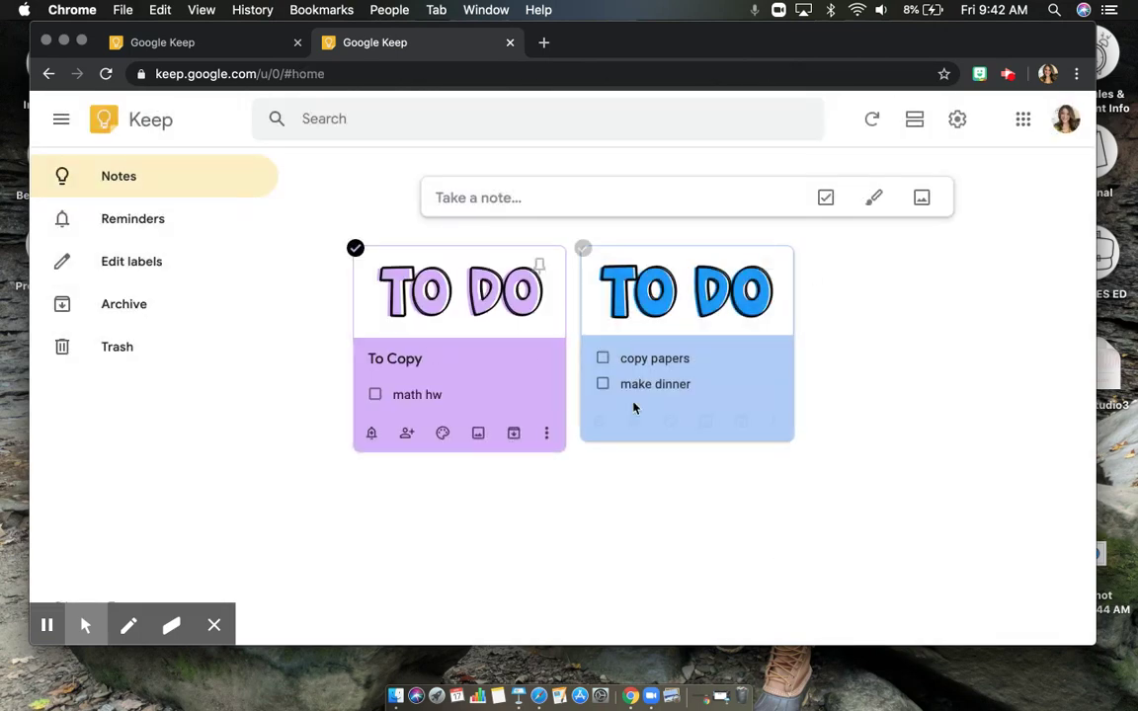
mouse_move(686, 365)
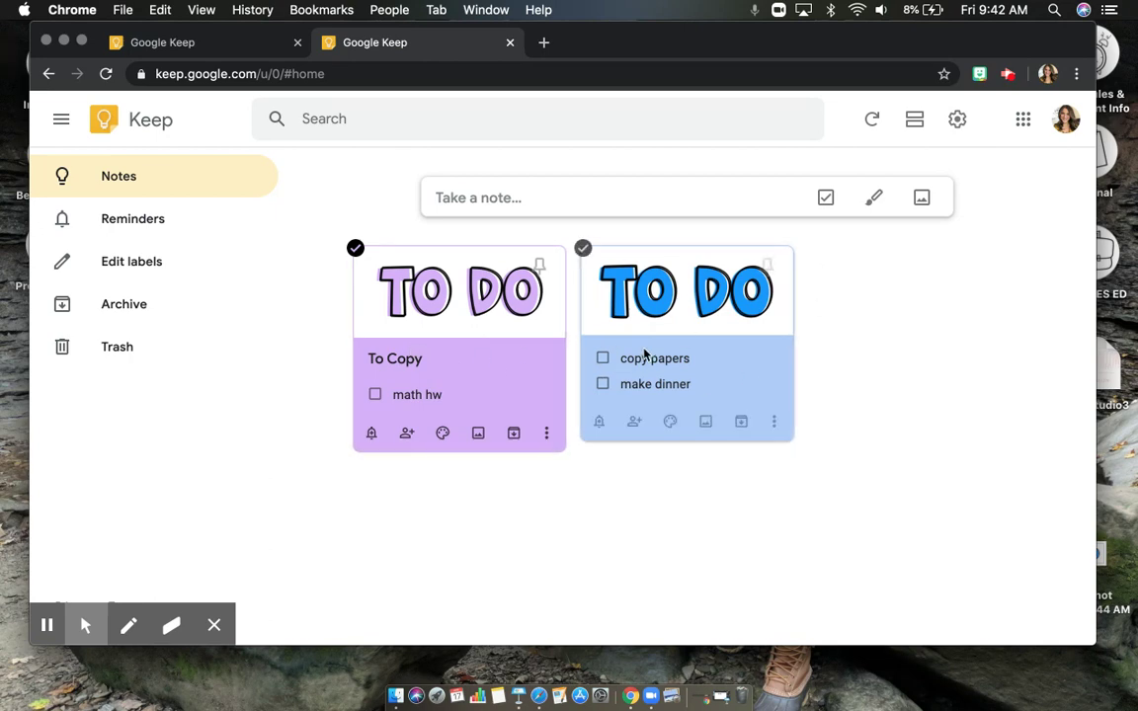
Step: Delete the 'To Copy' title from the purple TO DO note
click(432, 357)
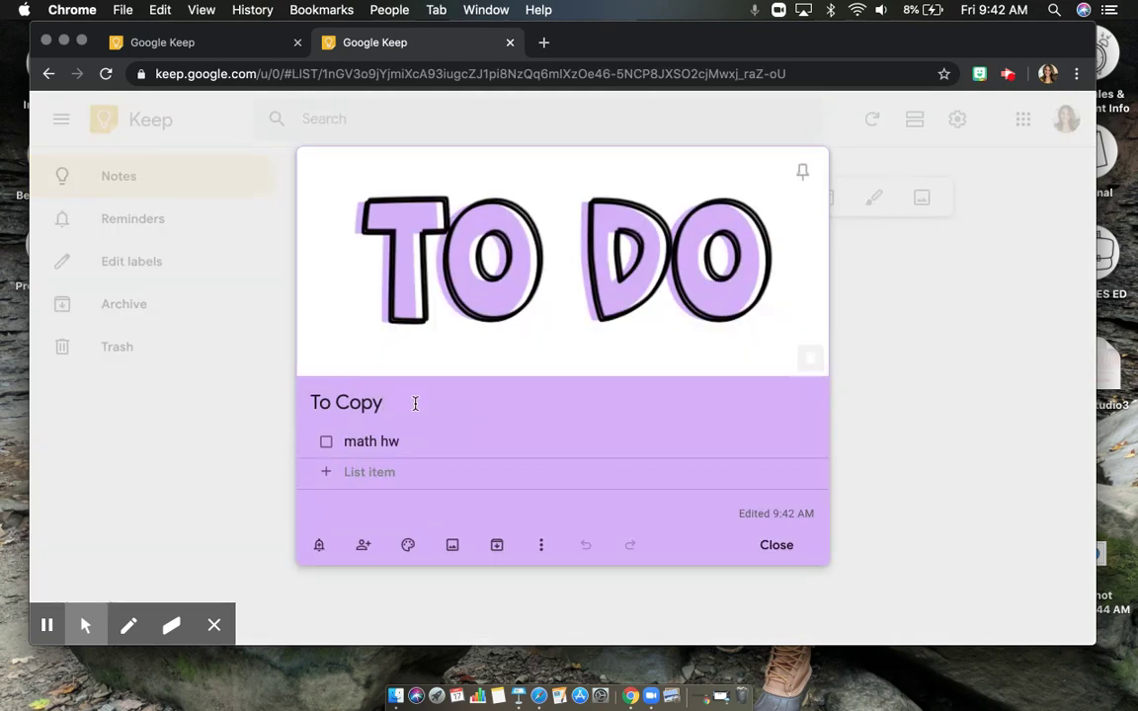
drag(387, 402, 296, 401)
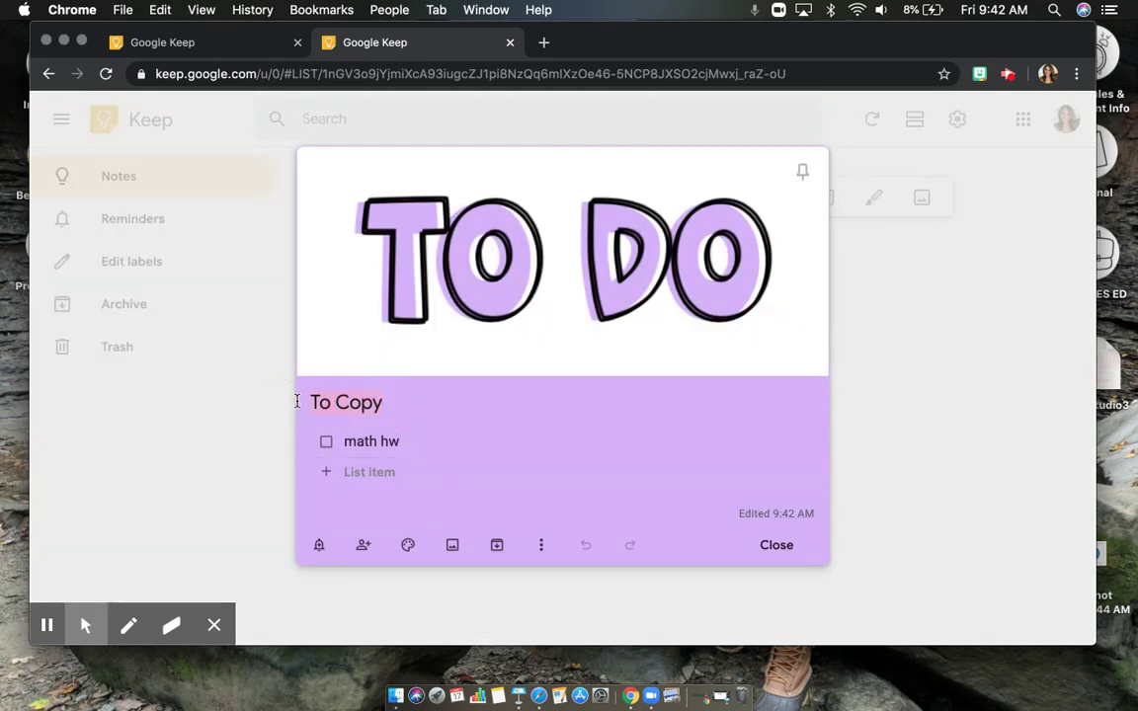
key(BackSpace)
click(178, 431)
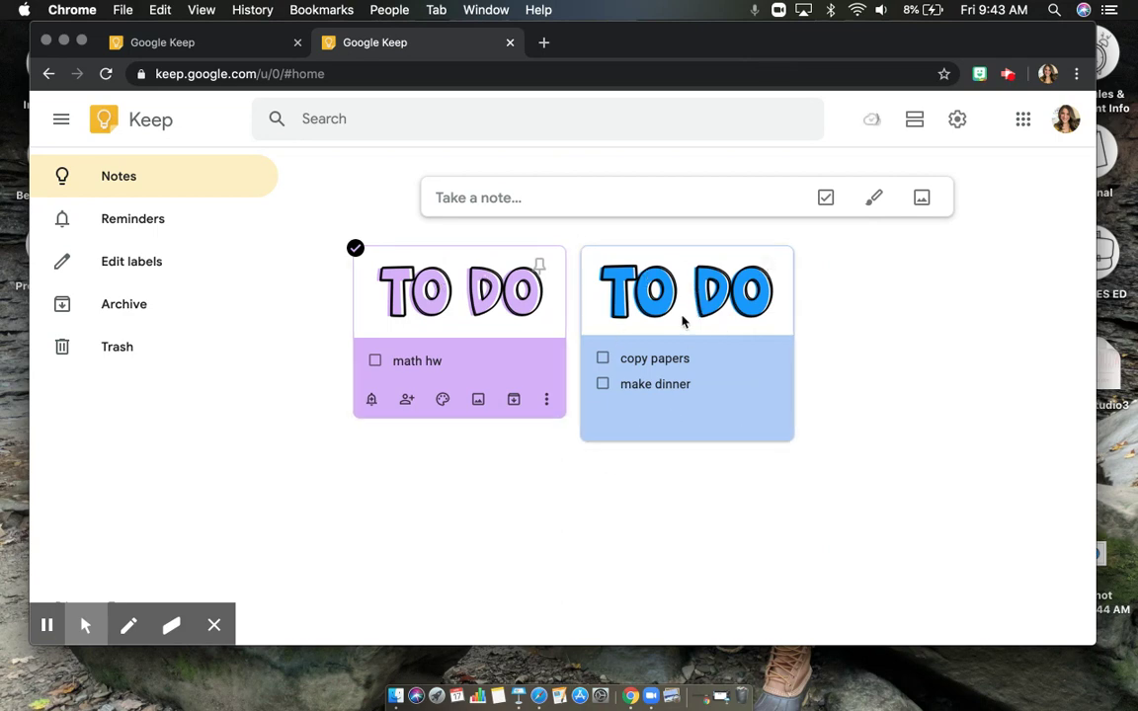
click(600, 305)
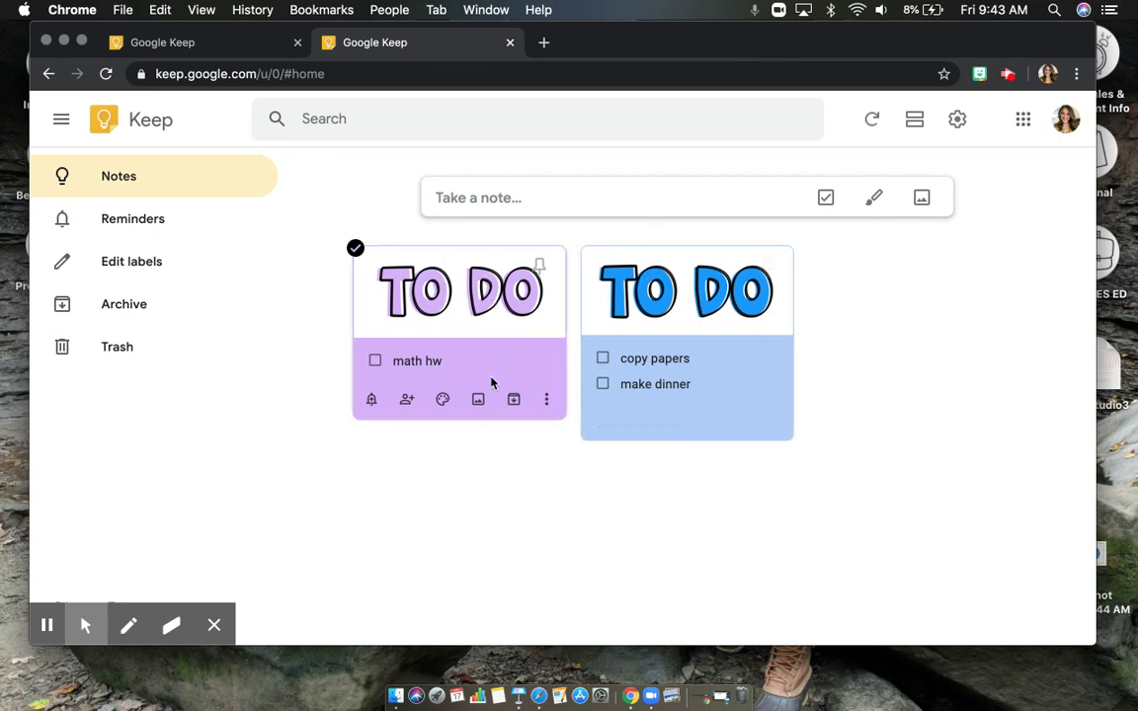
Step: Scroll through the other account's example notes with IDEAS, NOTES, PLAN, TO DO, COPY and GRADE headers
click(223, 50)
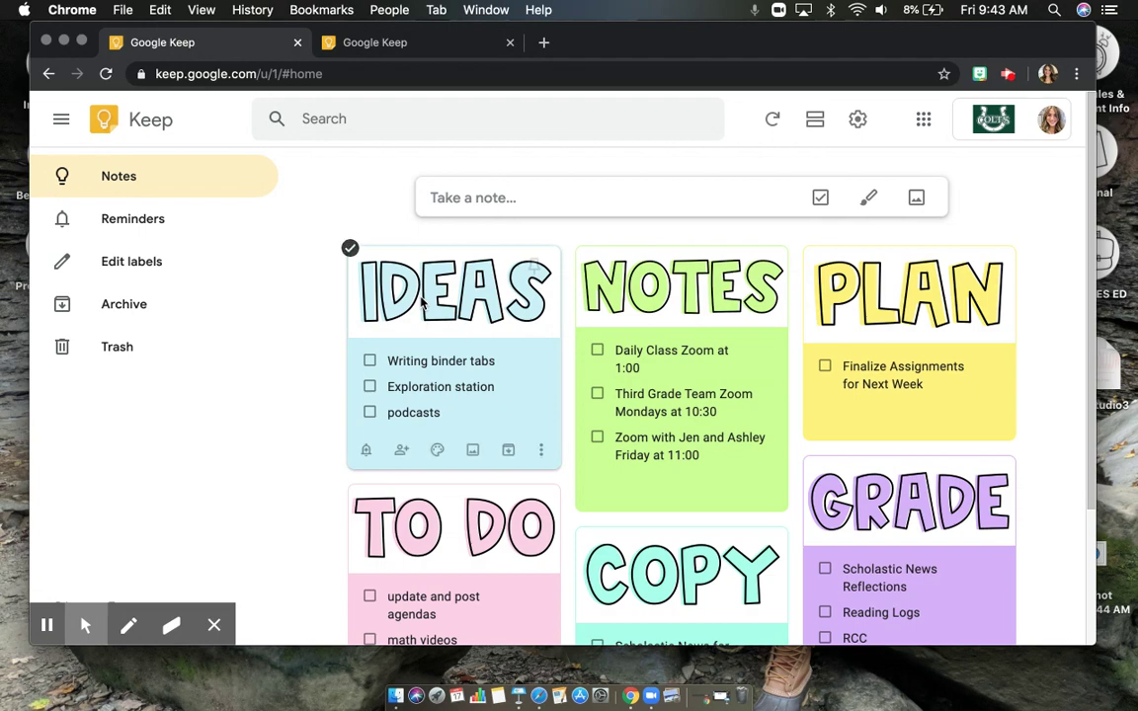
scroll(423, 378, down, 3)
scroll(423, 379, up, 3)
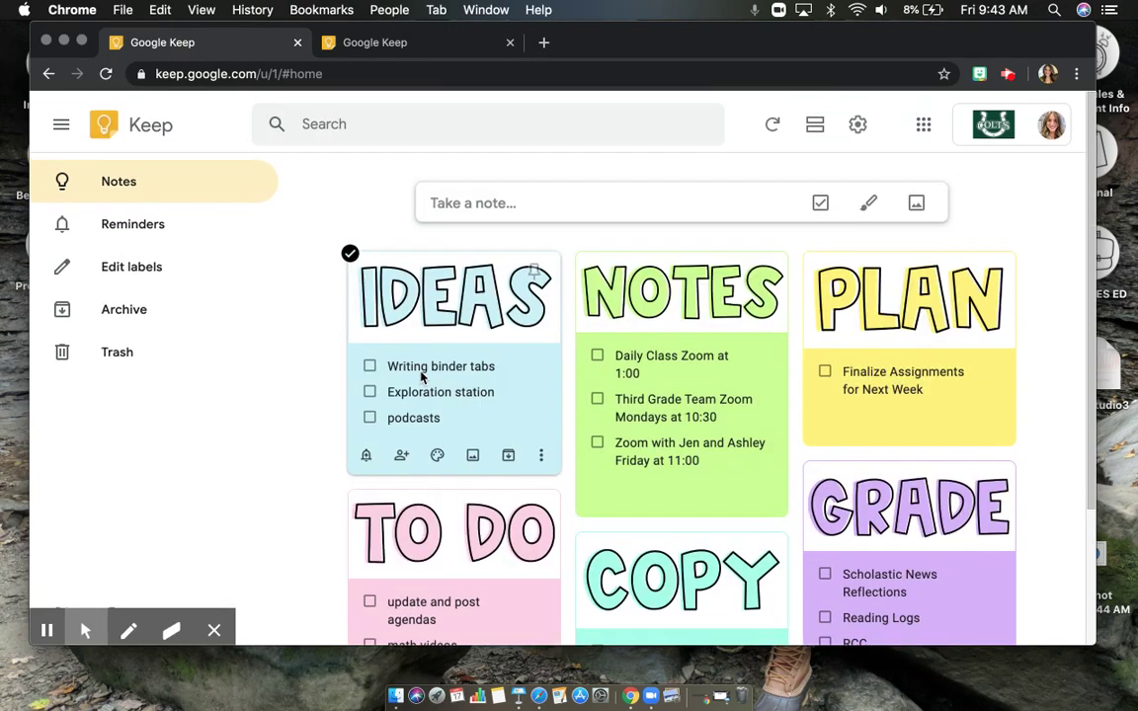
scroll(422, 373, down, 1)
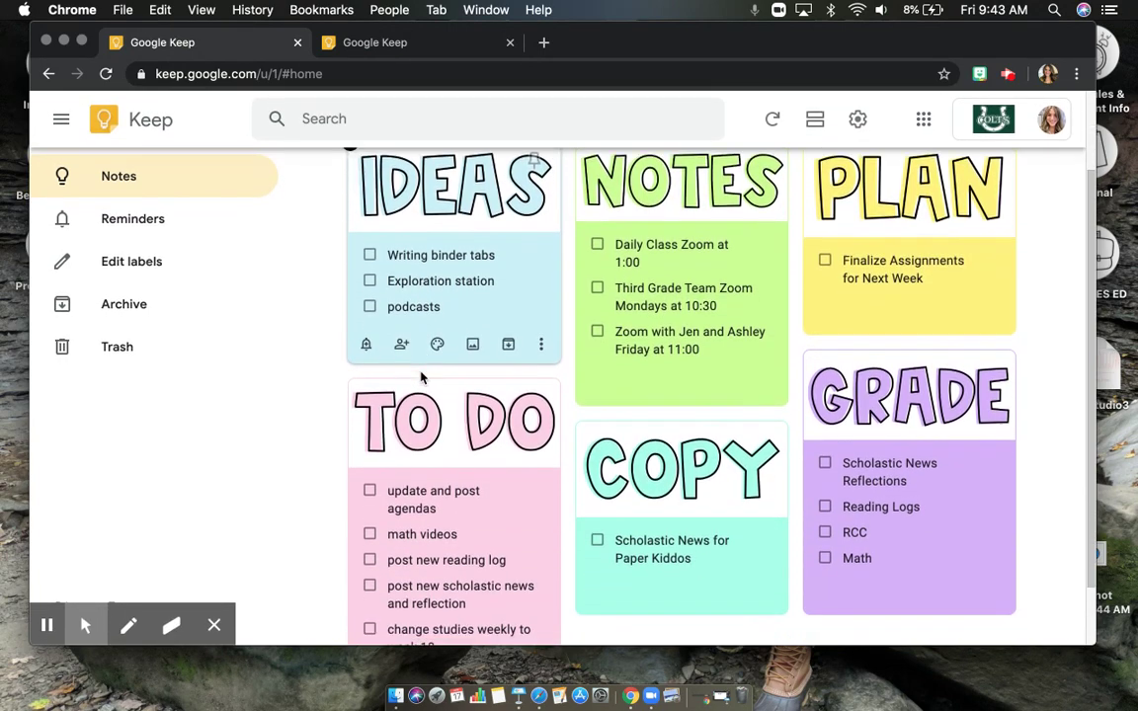
scroll(422, 372, down, 2)
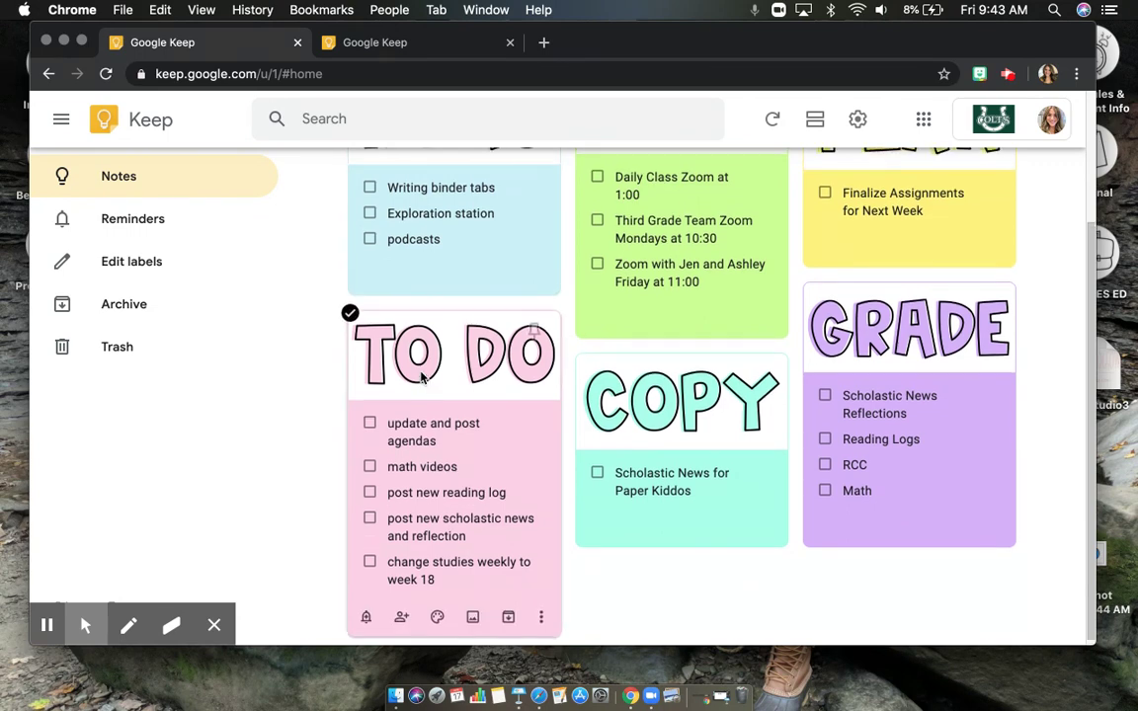
scroll(423, 378, up, 4)
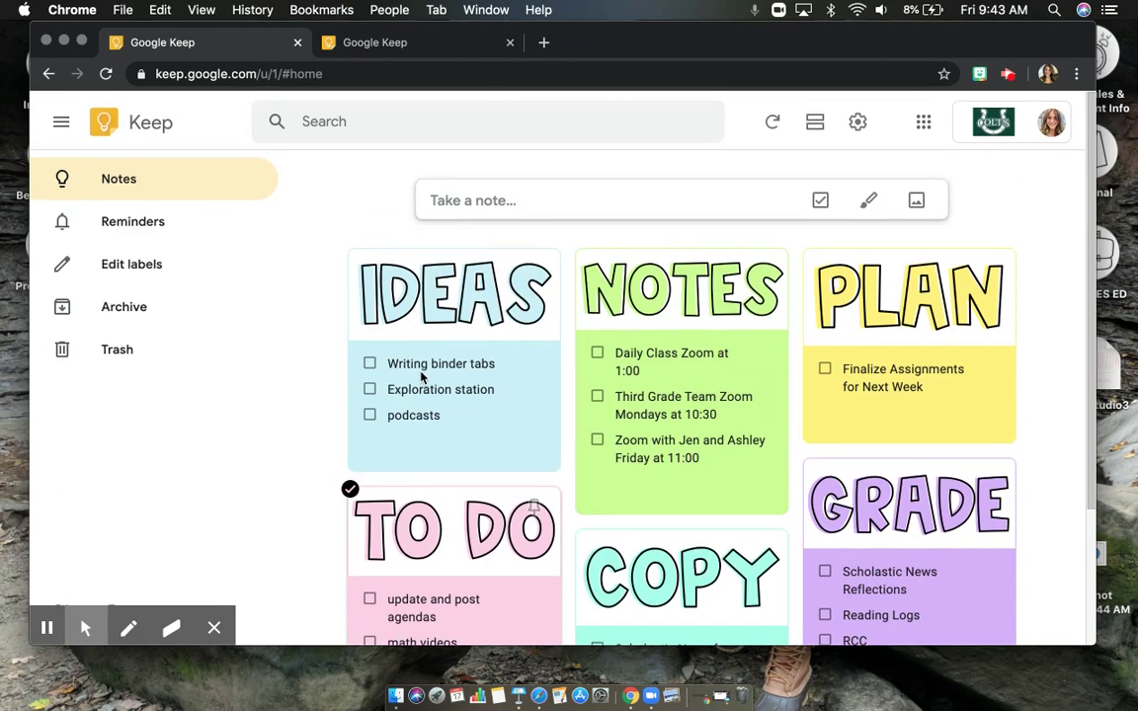
scroll(422, 376, down, 1)
scroll(422, 376, down, 1)
scroll(422, 375, down, 3)
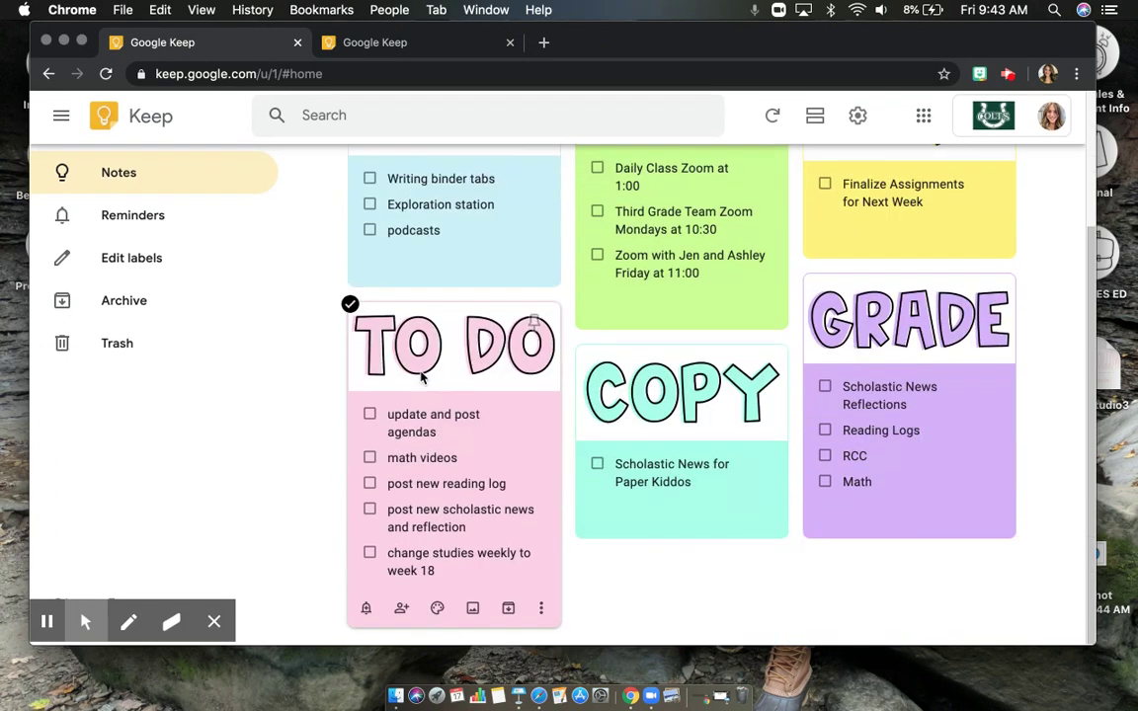
scroll(422, 377, up, 1)
scroll(455, 376, up, 2)
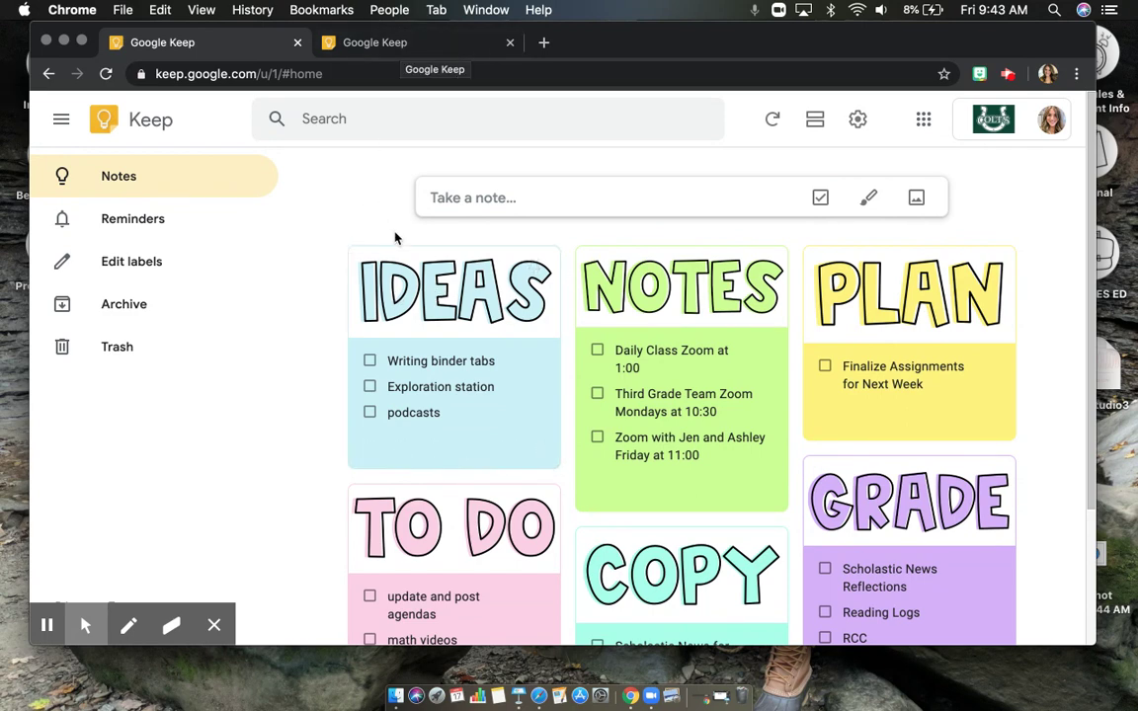
scroll(430, 360, down, 1)
Step: Return to the Google Keep tab holding the purple and blue TO DO image notes
click(395, 43)
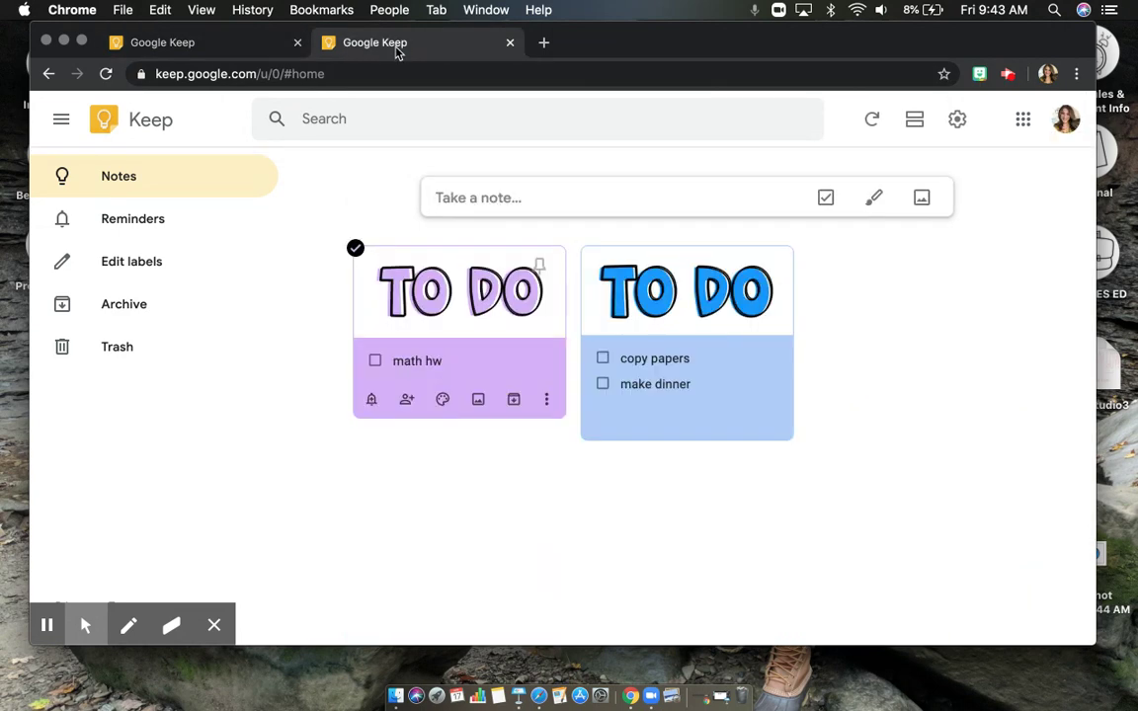